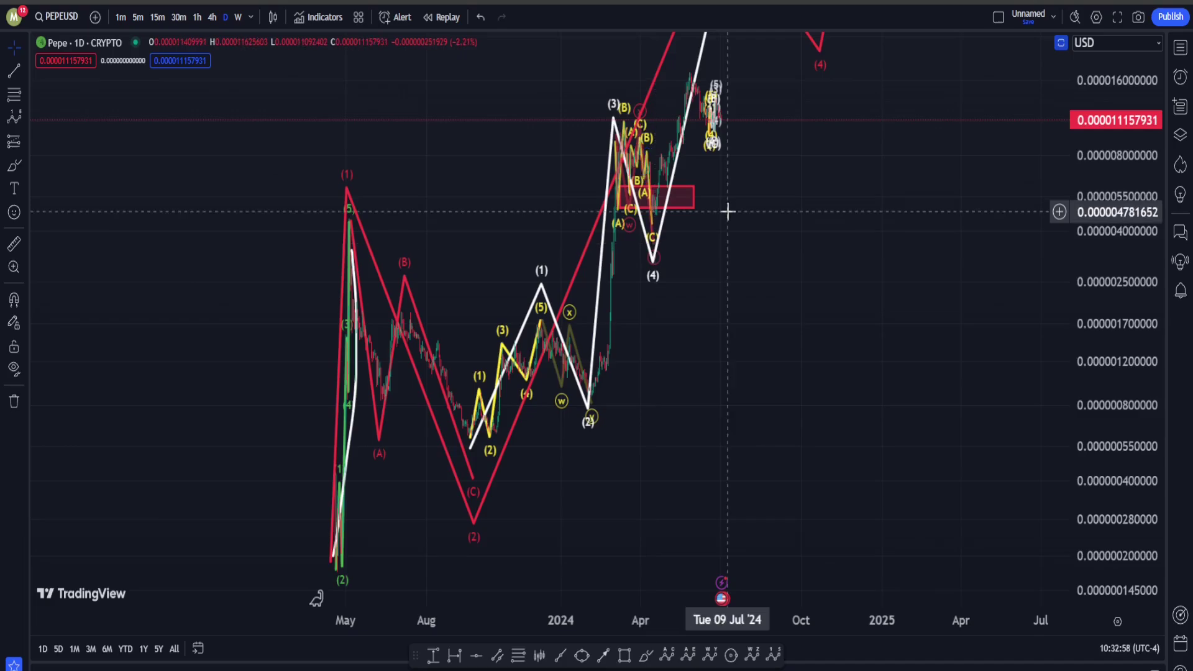
Raise the red wave (1) peak at early May 2023 to about 0.0000069
left_click_drag(1130, 171, 1076, 346)
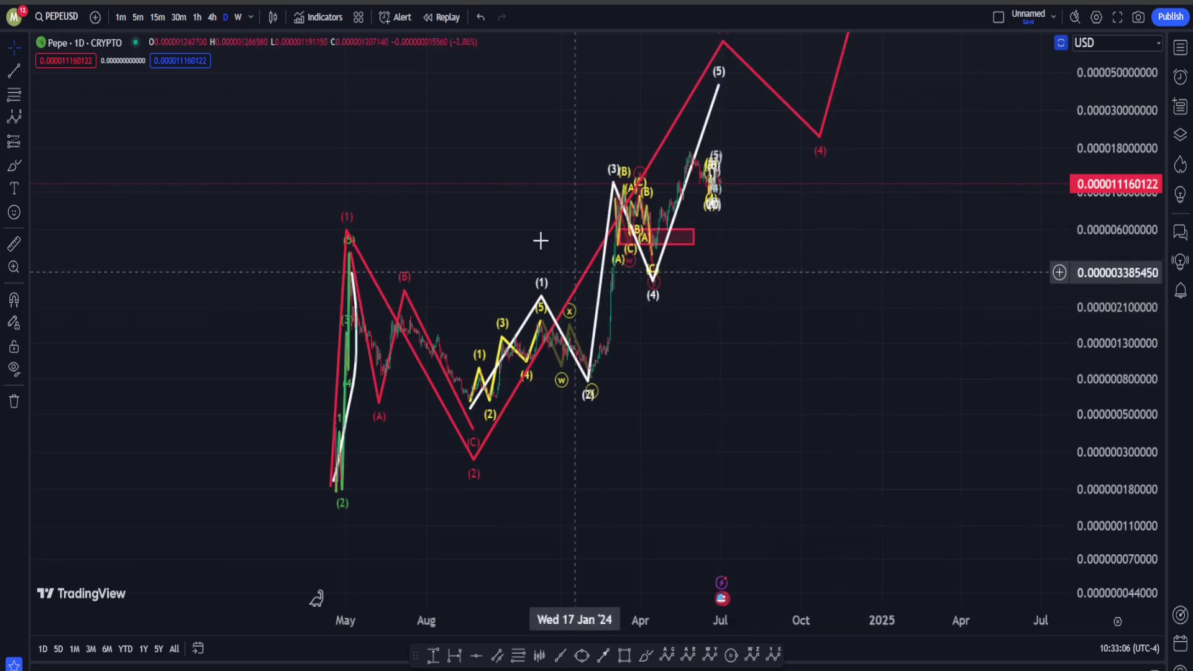
scroll(336, 256, "up", 5)
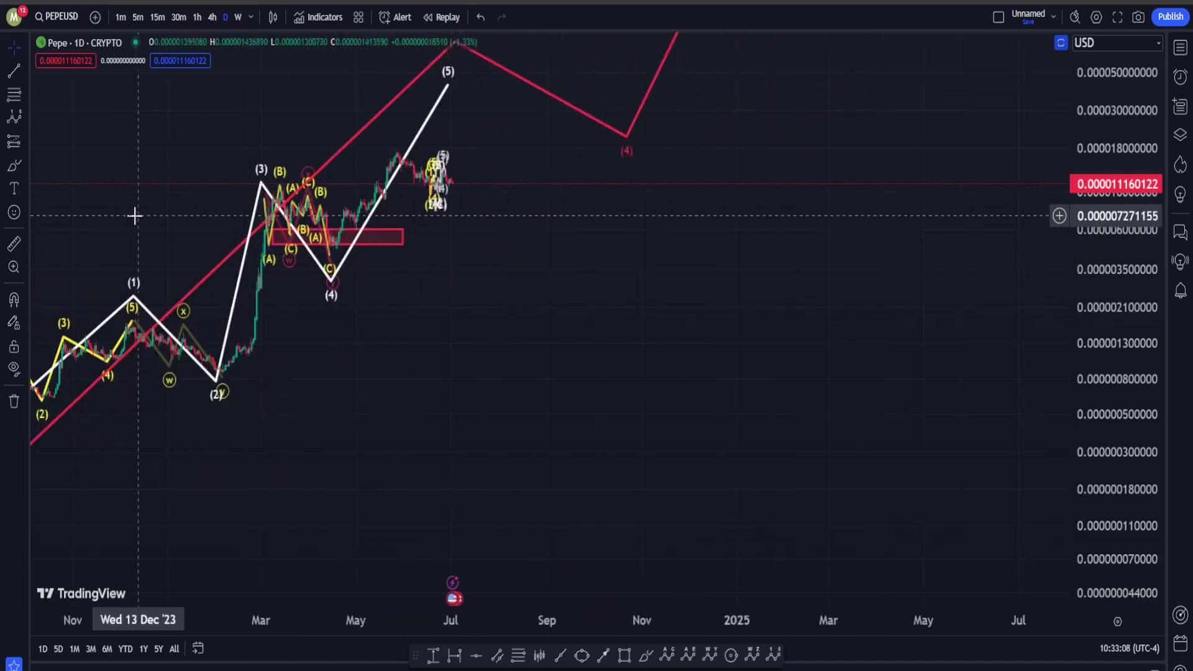
left_click_drag(143, 214, 752, 214)
left_click_drag(597, 202, 661, 203)
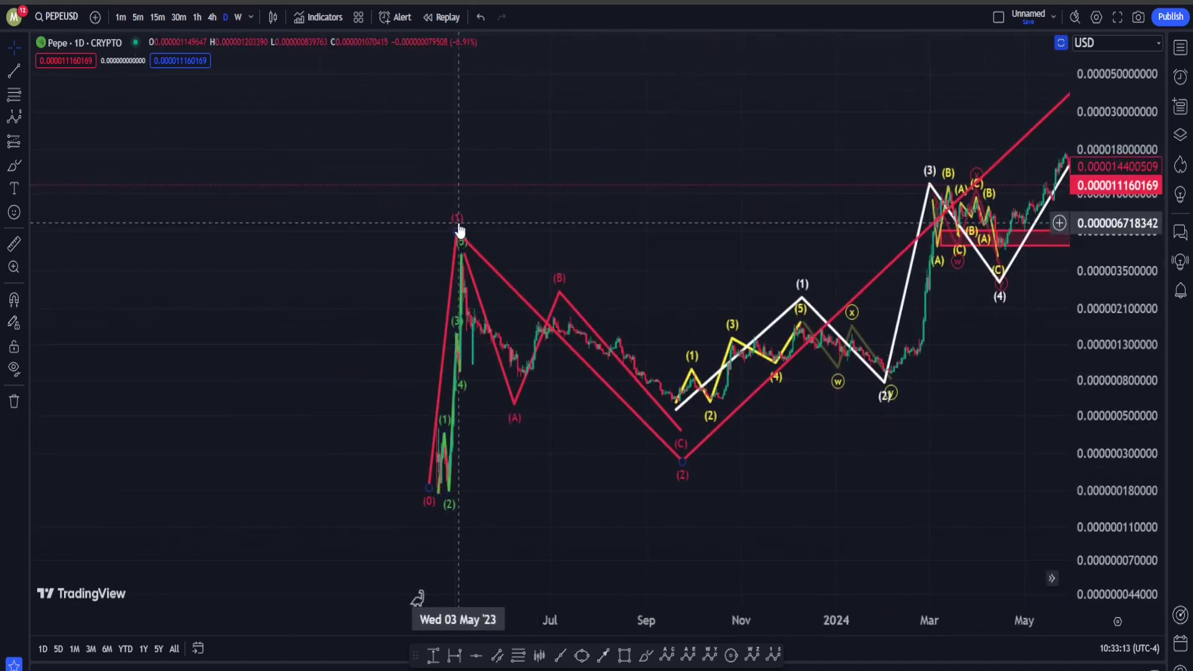
left_click_drag(458, 233, 459, 221)
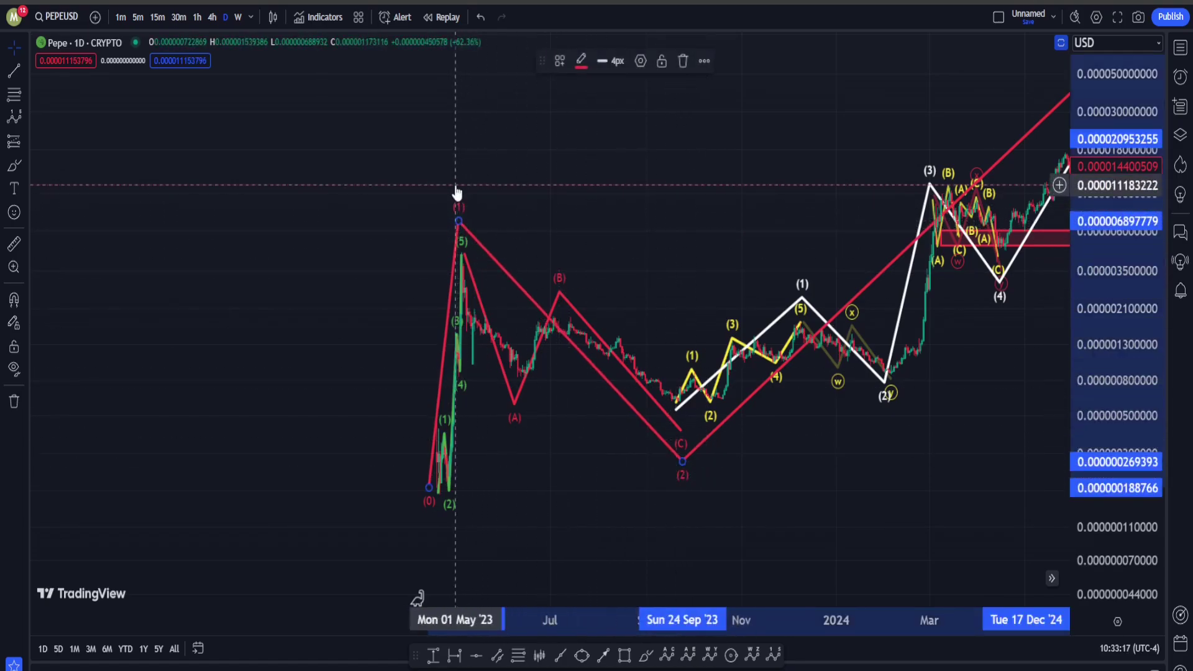
Trace and circle white waves (1) and (2) with freehand brush strokes and undo the strokes
left_click_drag(737, 285, 466, 287)
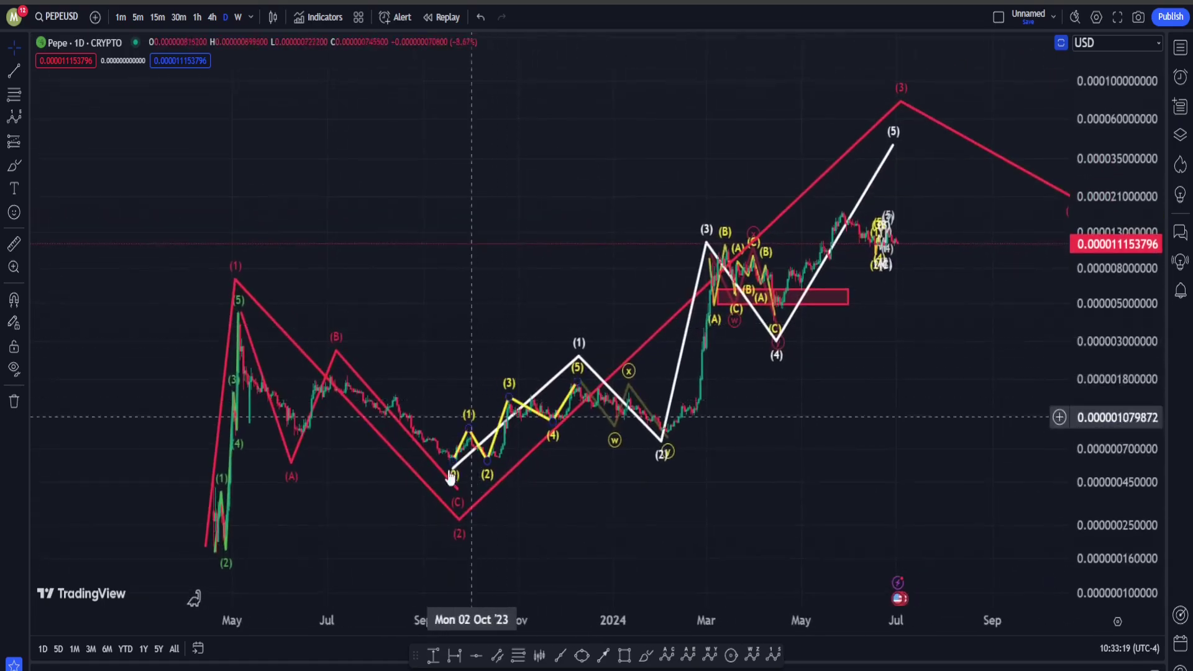
left_click_drag(846, 368, 908, 389)
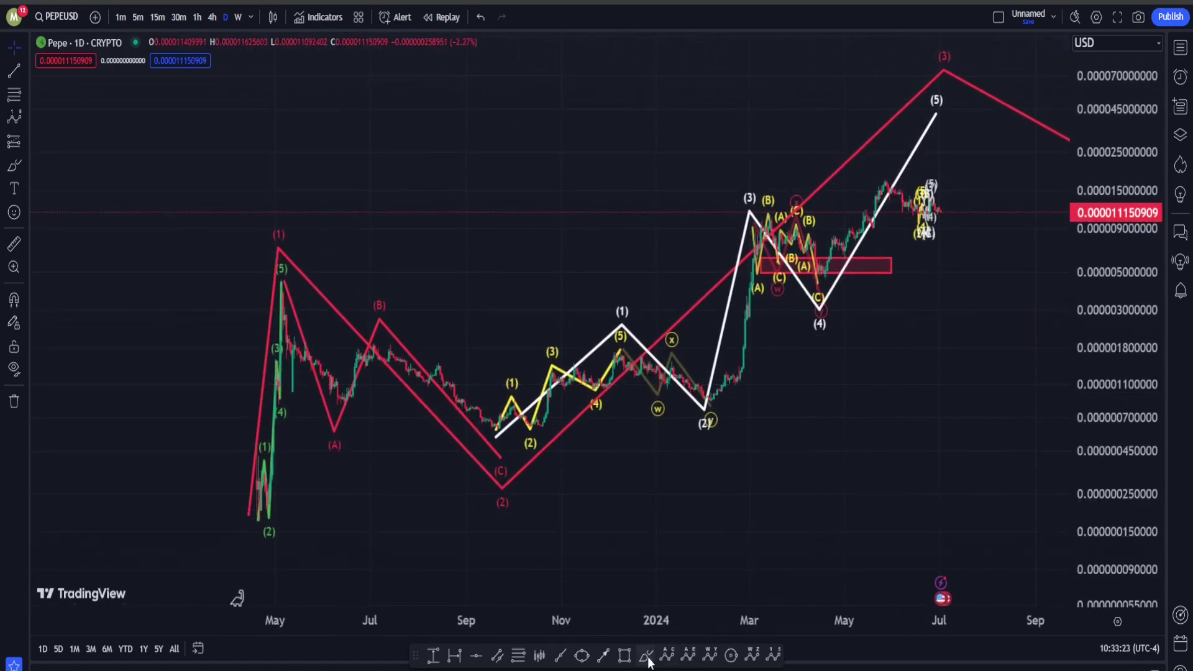
mouse_move(509, 426)
left_mouse_down()
mouse_move(636, 309)
mouse_move(714, 435)
mouse_move(714, 463)
mouse_move(507, 256)
mouse_move(650, 540)
left_mouse_up()
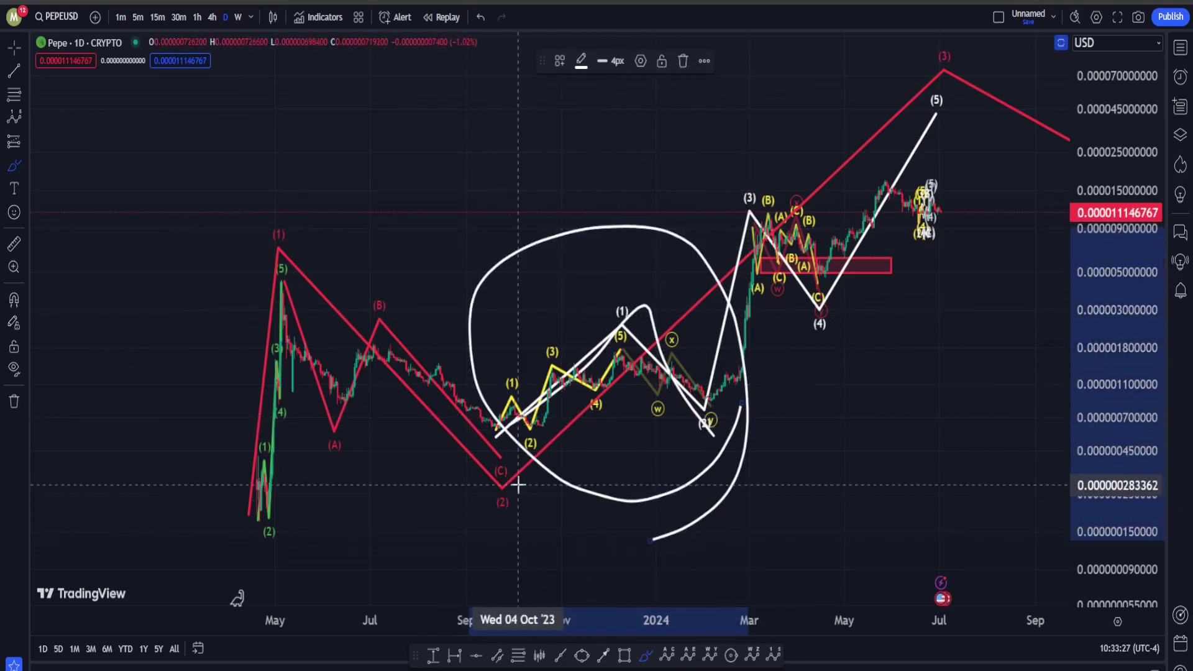
mouse_move(519, 426)
left_mouse_down()
mouse_move(533, 469)
mouse_move(211, 280)
mouse_move(513, 282)
mouse_move(468, 535)
left_mouse_up()
key("ctrl+z")
key("ctrl+z")
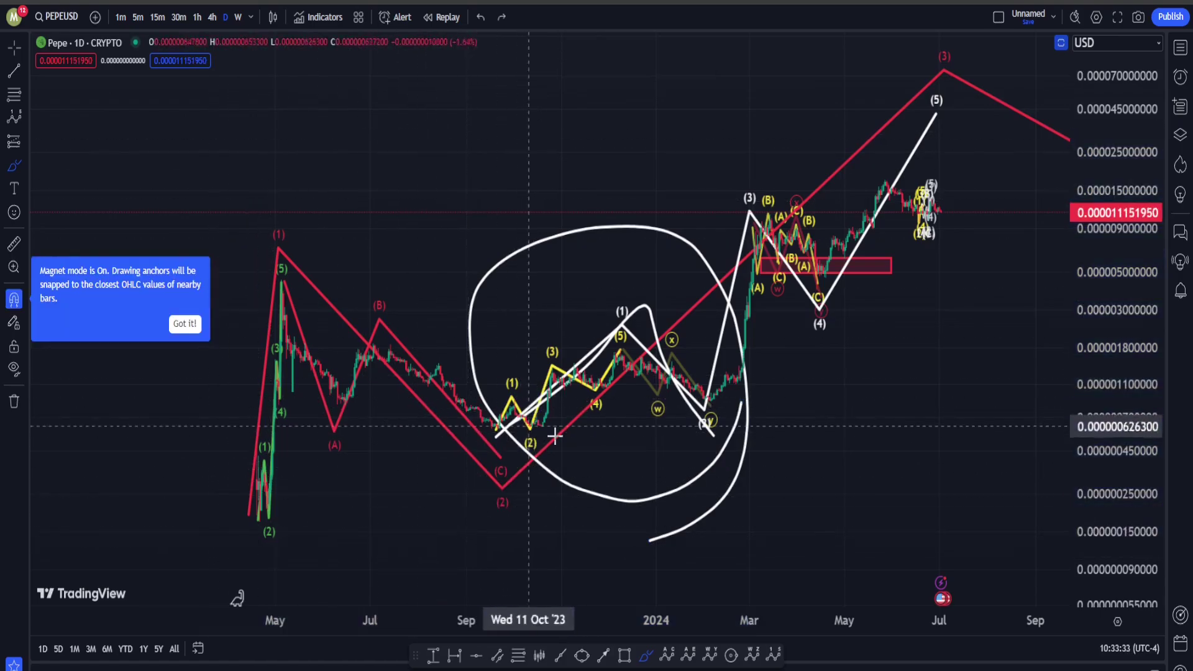
Trace the white leg from wave (2) up to wave (3) with the Brush, undo it and leave the Brush
left_click_drag(711, 407, 748, 213)
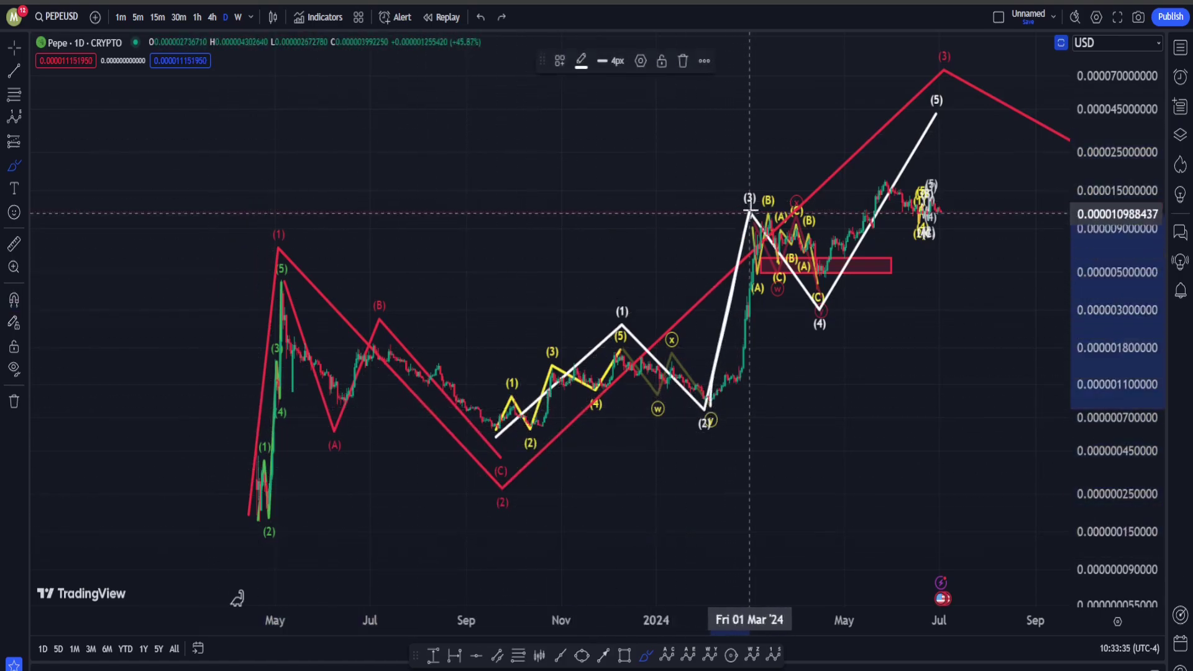
mouse_move(761, 170)
left_mouse_down()
mouse_move(725, 184)
mouse_move(758, 153)
left_mouse_up()
key("ctrl+z")
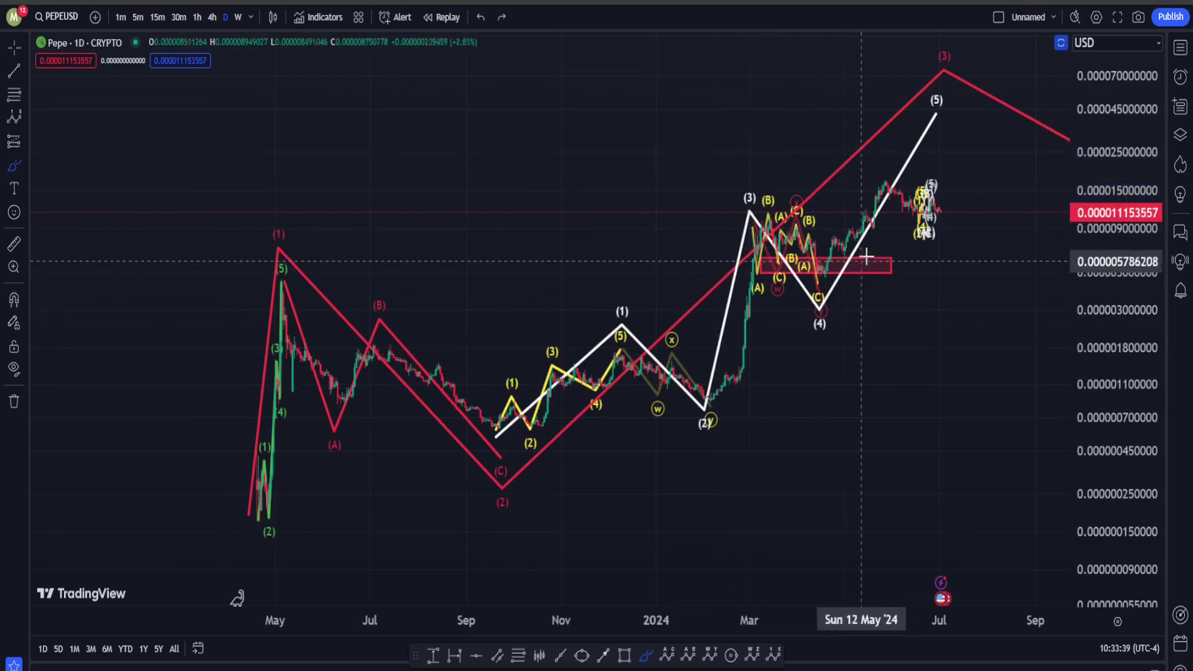
key("Escape")
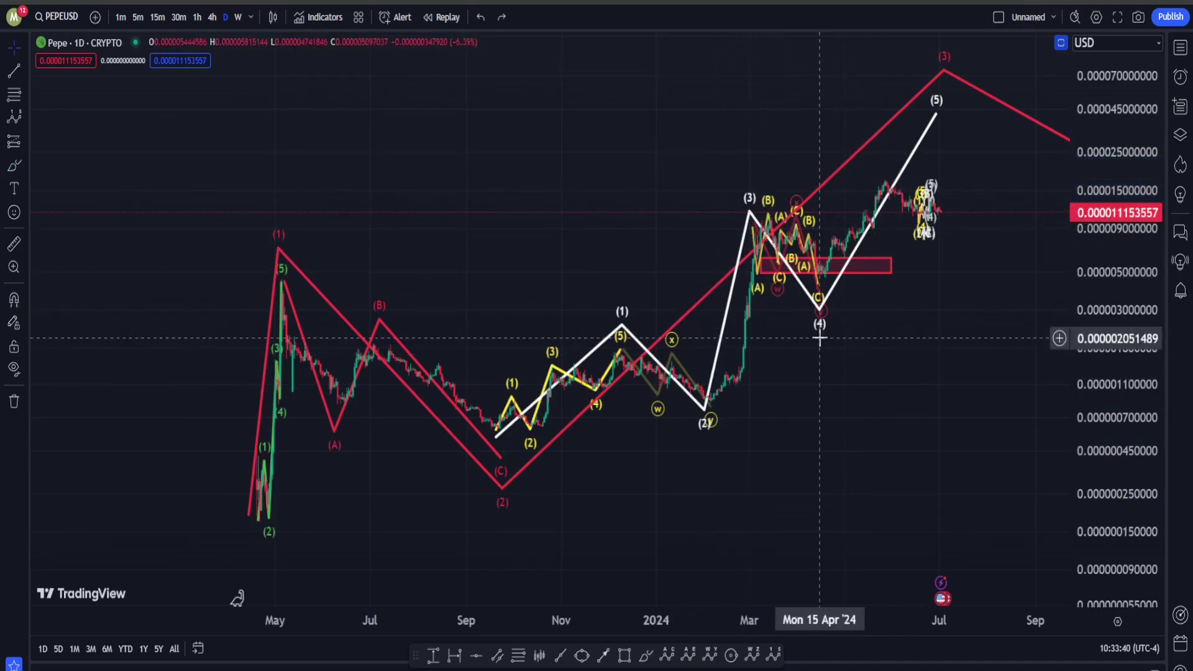
Raise the end point of white wave (5) to about 0.00005
right_click(939, 117)
left_click_drag(935, 115, 935, 103)
Move the projected low of red wave (4) to 28 October 2024 at about 0.0000216
left_click_drag(748, 112, 560, 163)
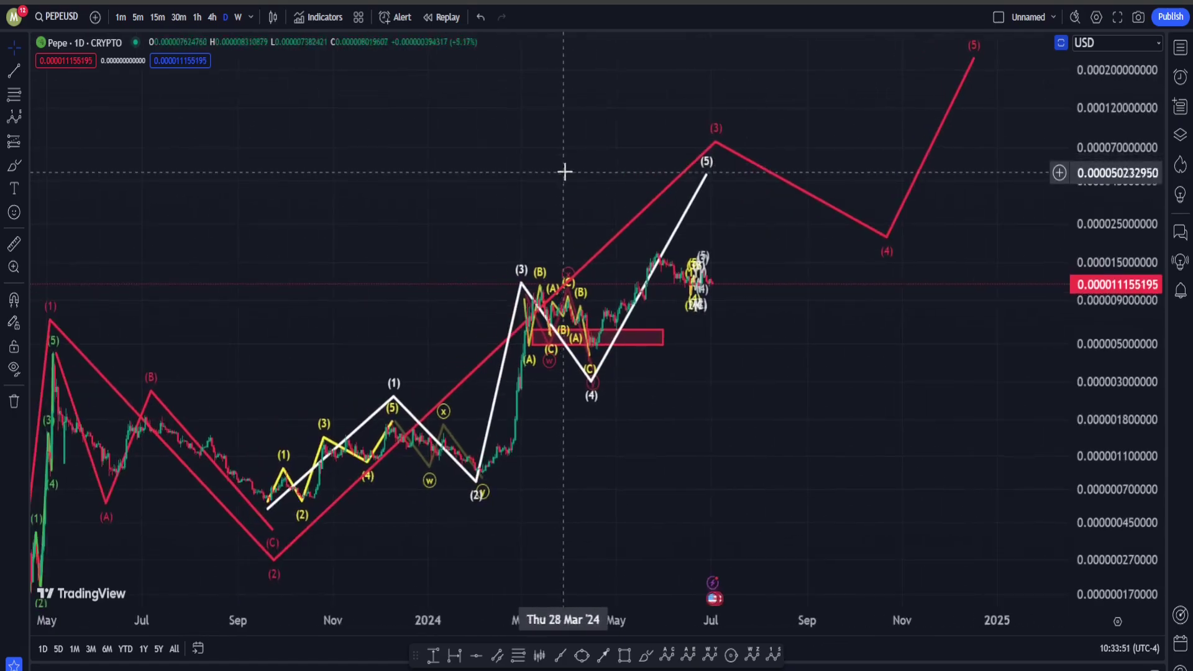
left_click_drag(808, 430, 846, 426)
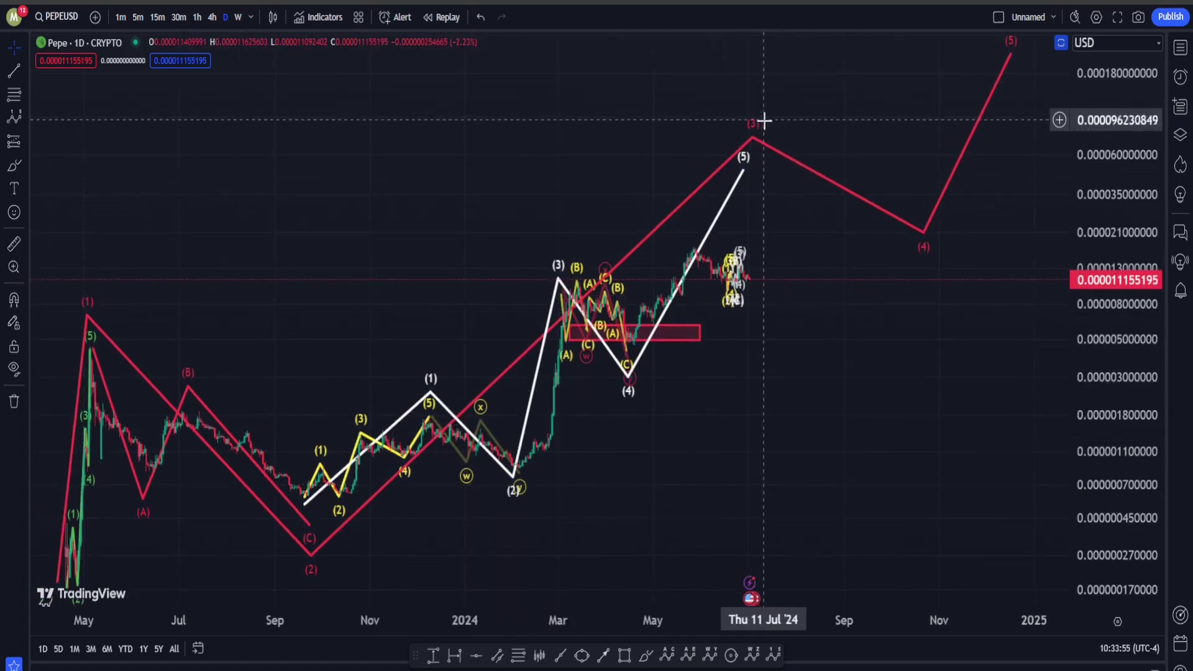
mouse_move(758, 136)
left_mouse_down()
mouse_move(751, 108)
mouse_move(762, 117)
left_mouse_up()
left_click_drag(905, 115, 594, 159)
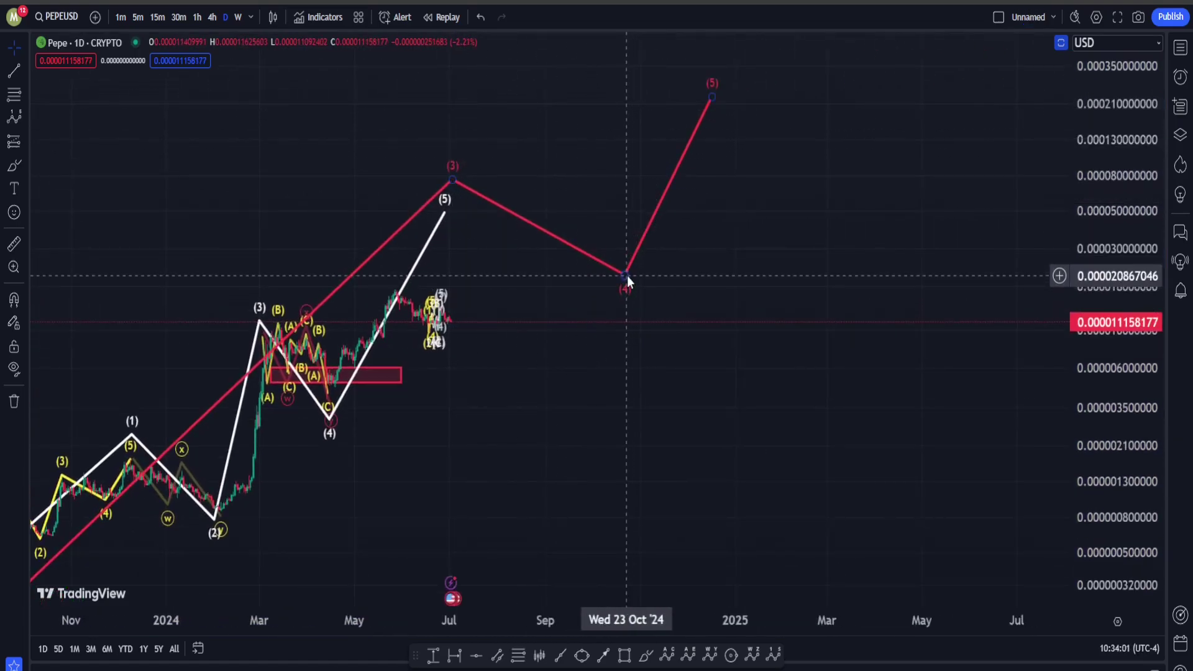
left_click_drag(626, 275, 635, 272)
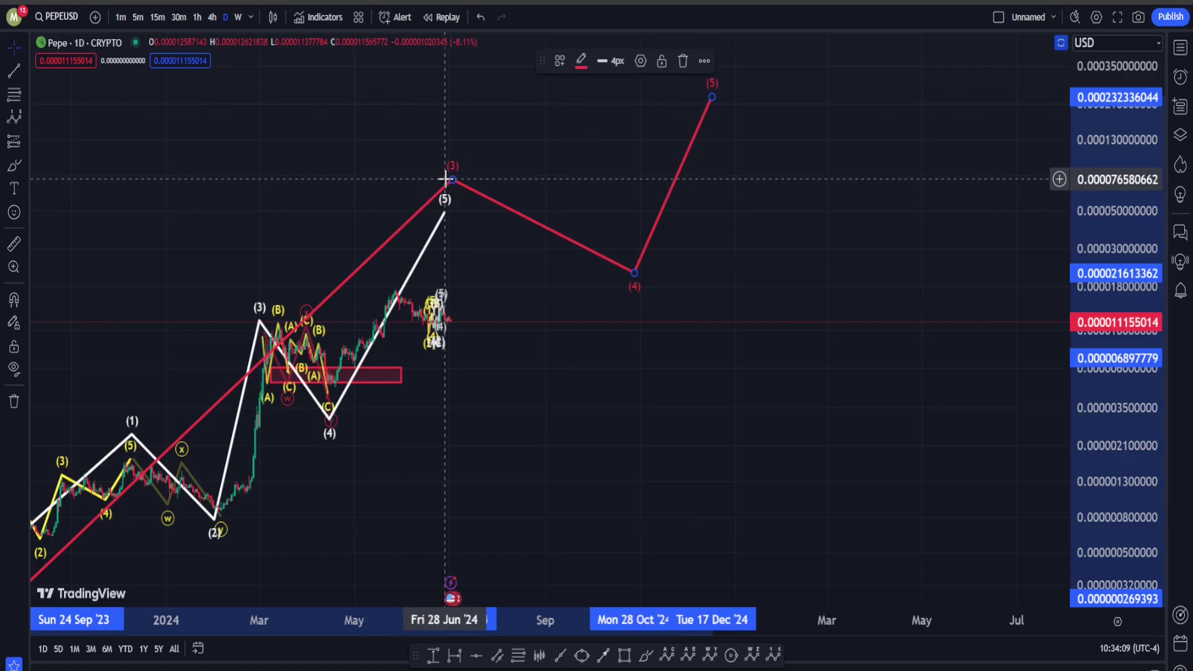
Reset the price scale, switch the chart to the 1-hour timeframe and bring the empty area past the latest candles into view
double_click(1099, 186)
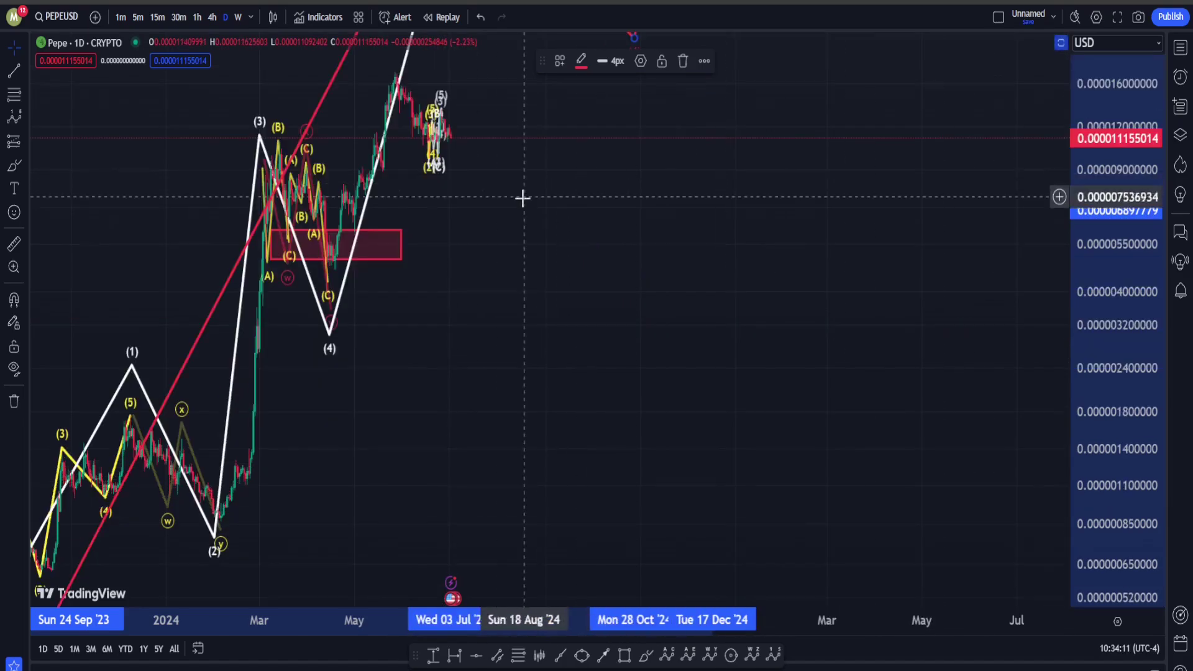
left_click_drag(506, 197, 712, 193)
left_click(198, 18)
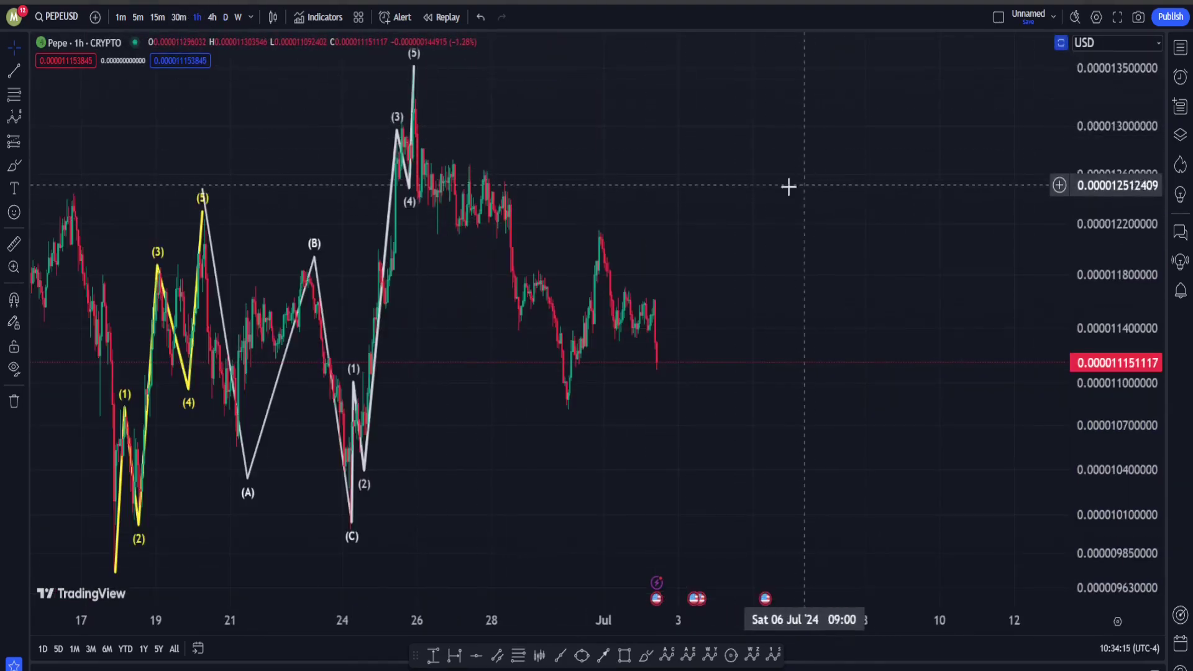
left_click_drag(788, 187, 429, 200)
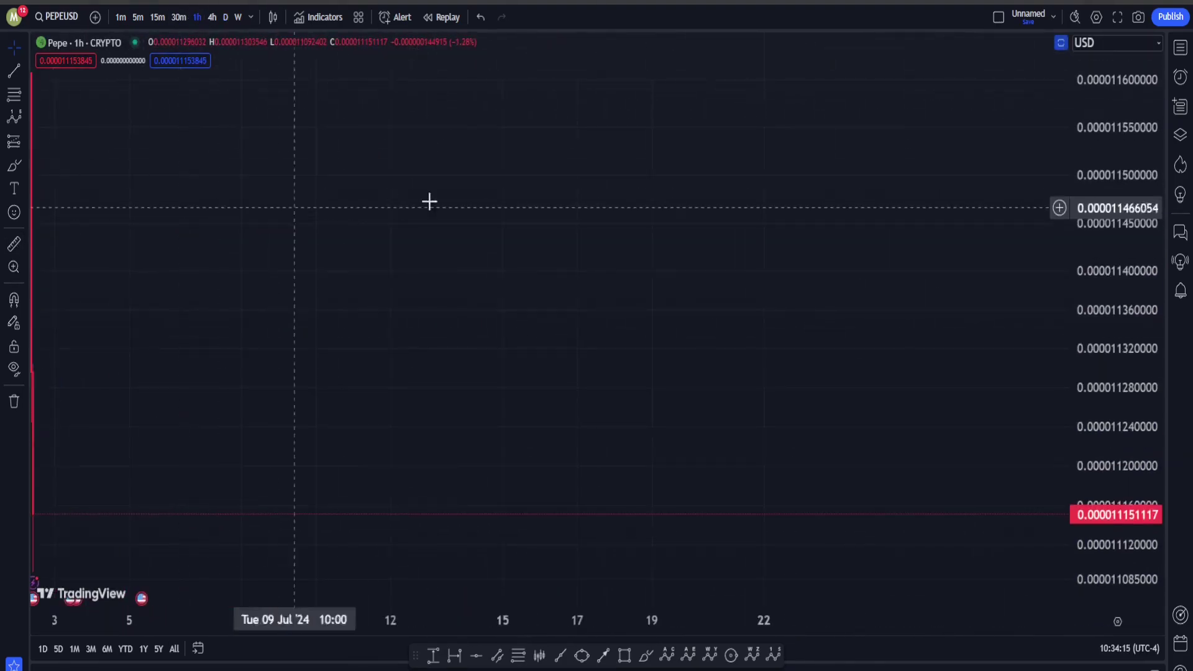
Draw a wide rectangle zone in the empty area from about 0.00001123 down to 0.00001120, starting at 7 July 2024
left_click(625, 656)
left_click(218, 435)
left_click(858, 493)
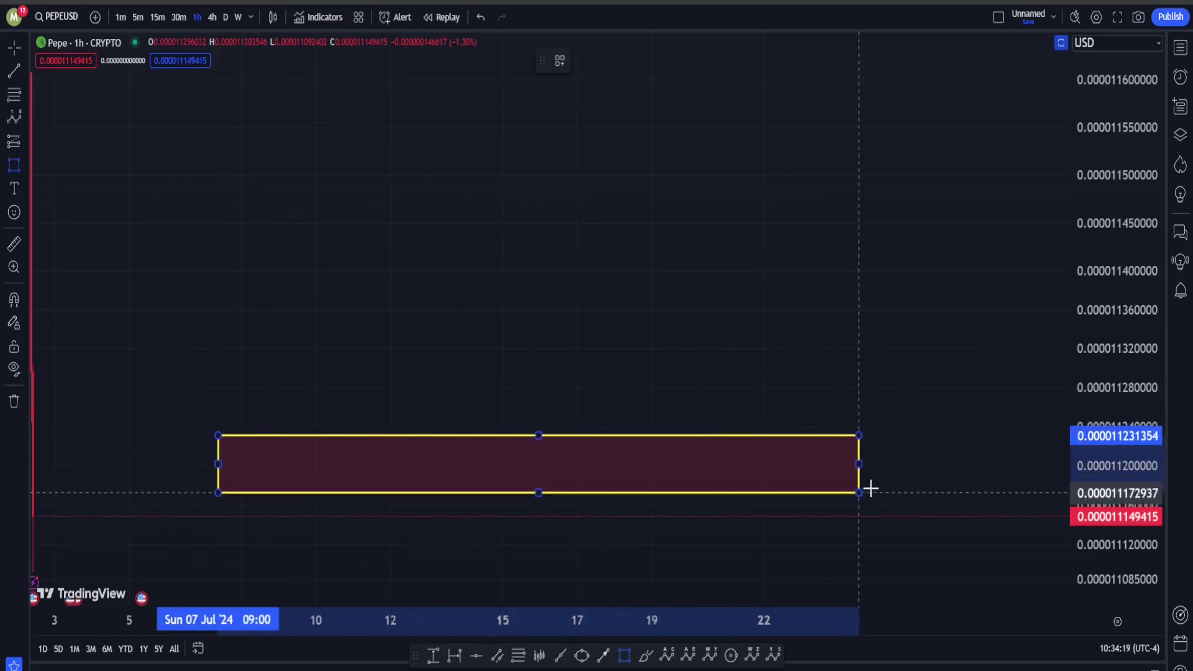
left_click(913, 463)
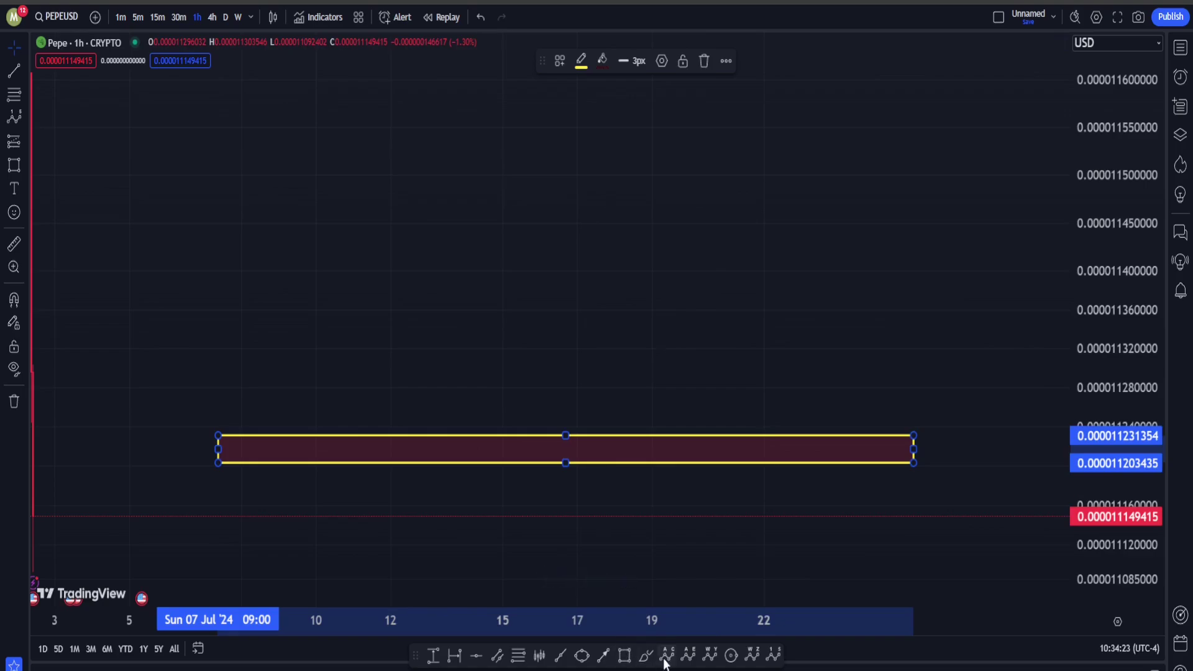
Draw a white five-wave Elliott impulse rising from inside the rectangle at about 0.00001122 to wave (5) at about 0.00001159
left_click(774, 659)
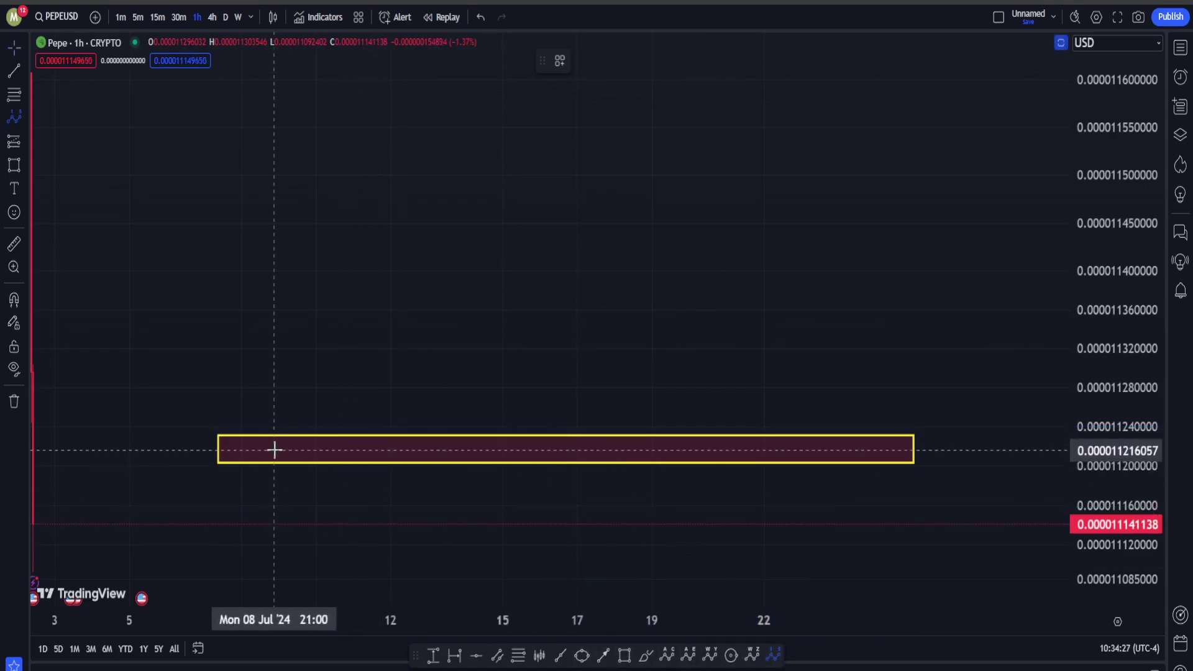
left_click(327, 336)
left_click(449, 416)
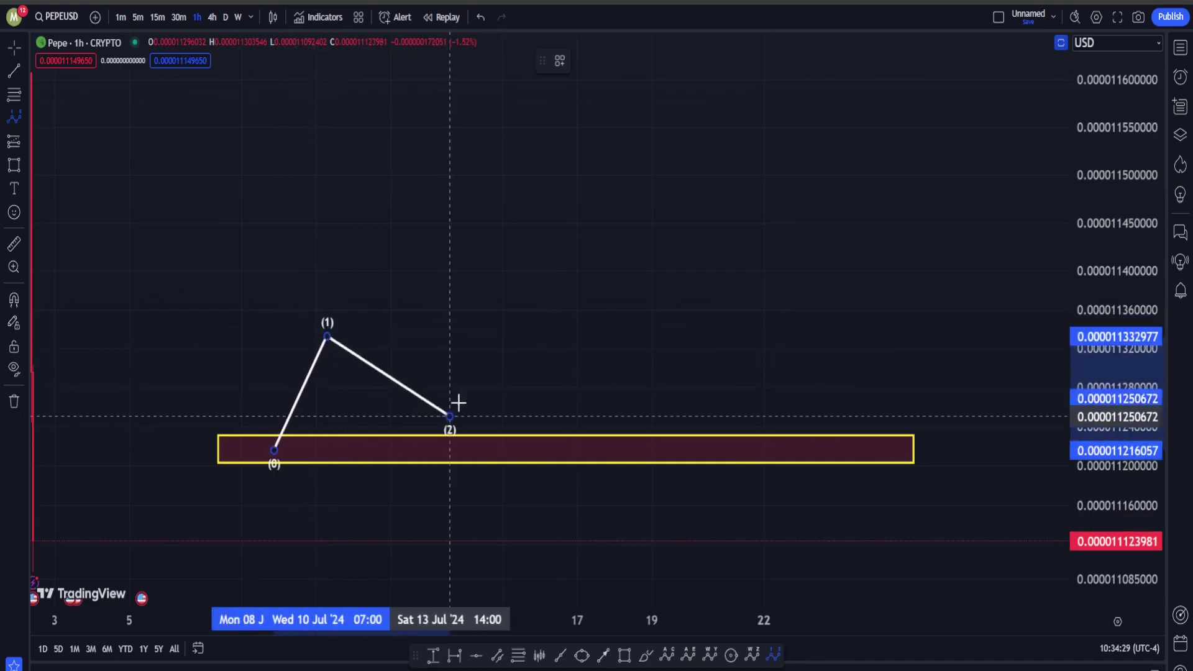
left_click(558, 188)
left_click(684, 251)
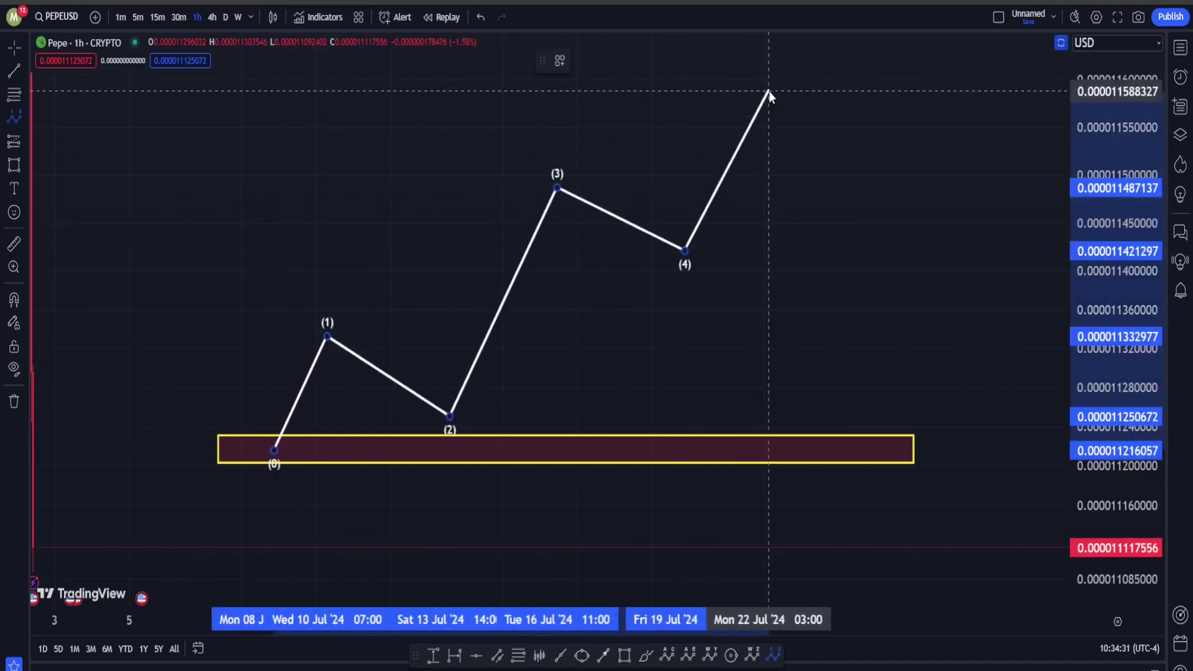
left_click(768, 91)
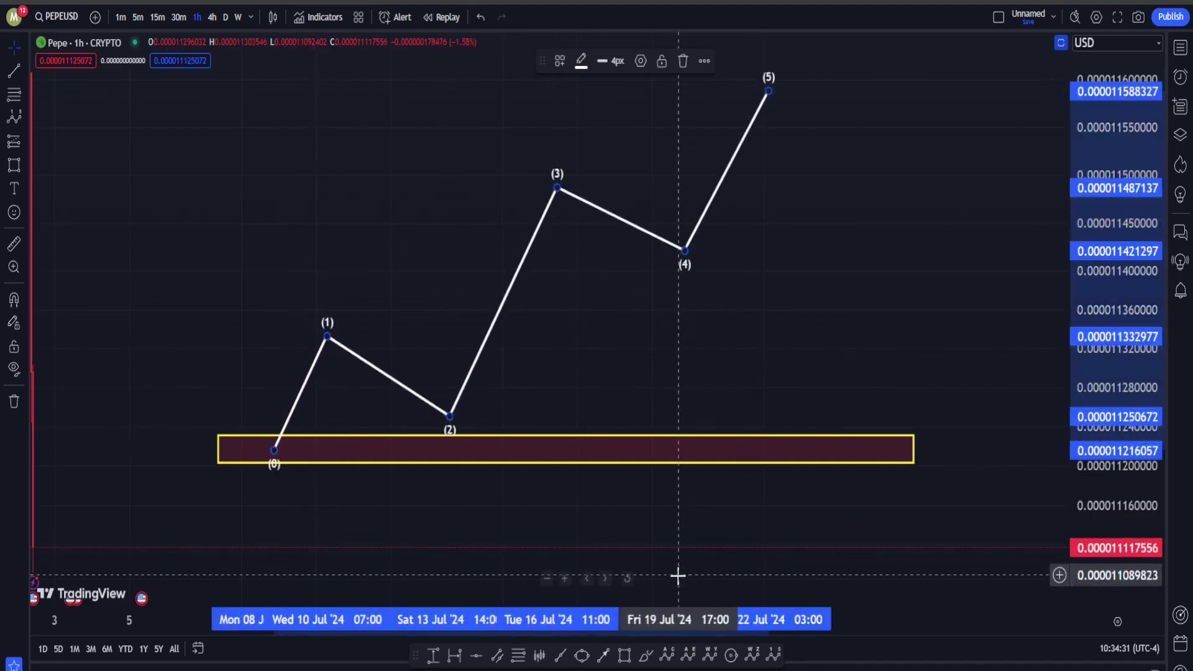
Circle the whole white five-wave impulse with a freehand brush stroke and undo it
left_click(645, 655)
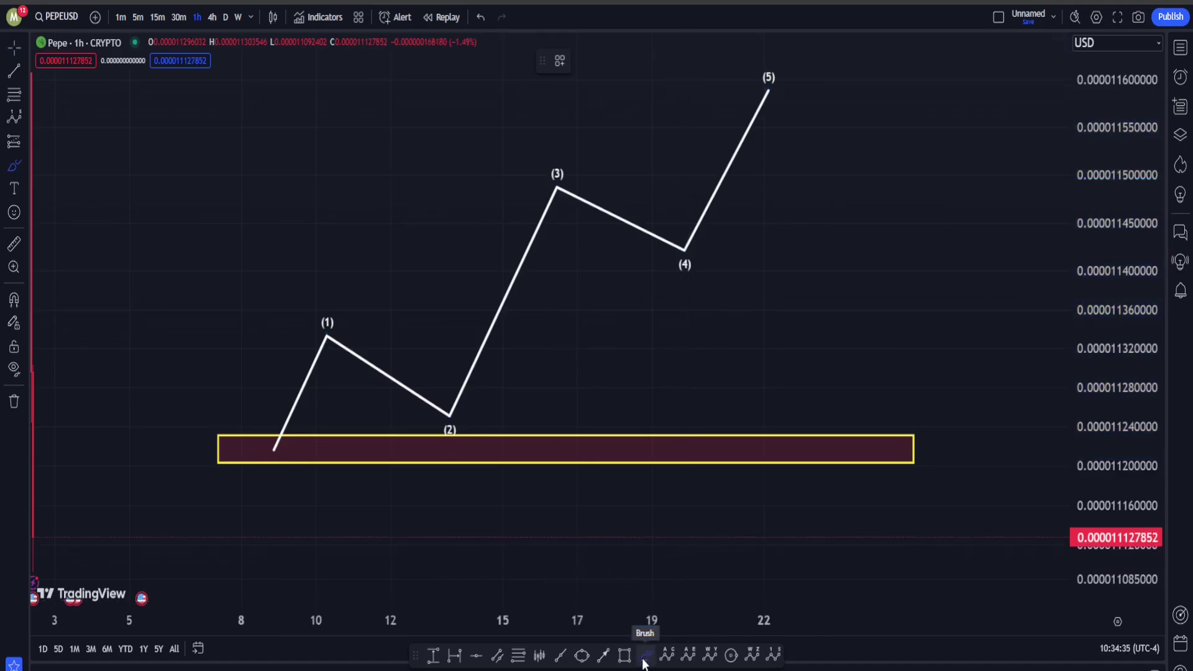
mouse_move(764, 187)
left_mouse_down()
mouse_move(285, 338)
mouse_move(736, 350)
left_mouse_up()
left_click_drag(632, 435, 595, 445)
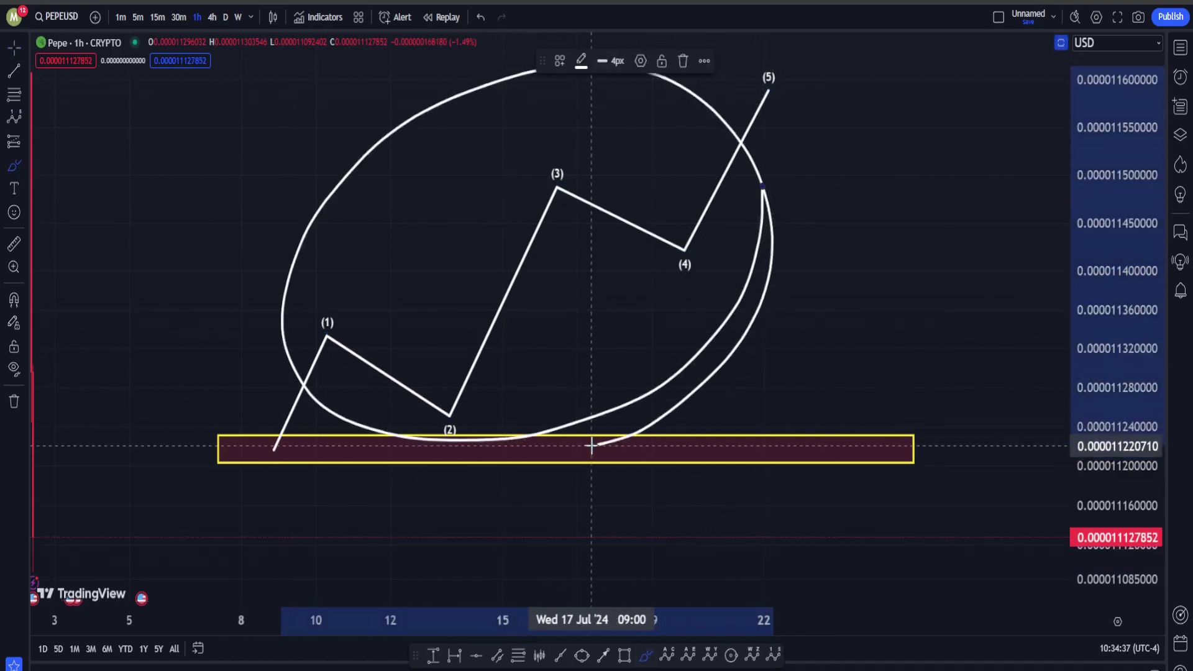
key("ctrl")
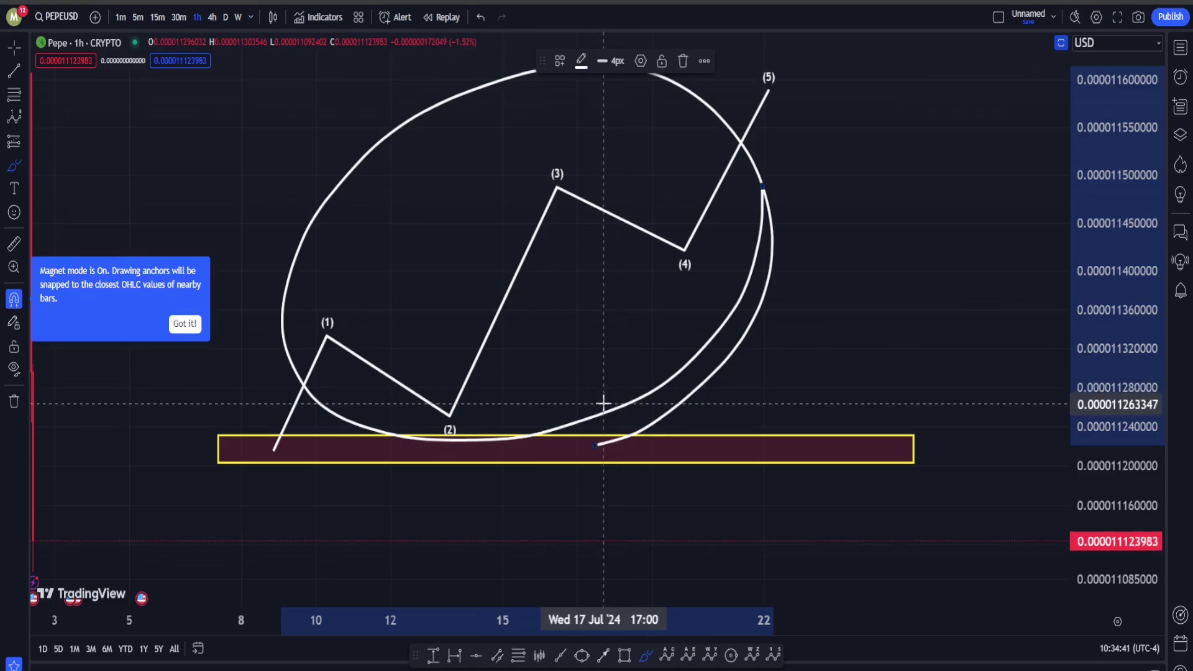
key("ctrl+z")
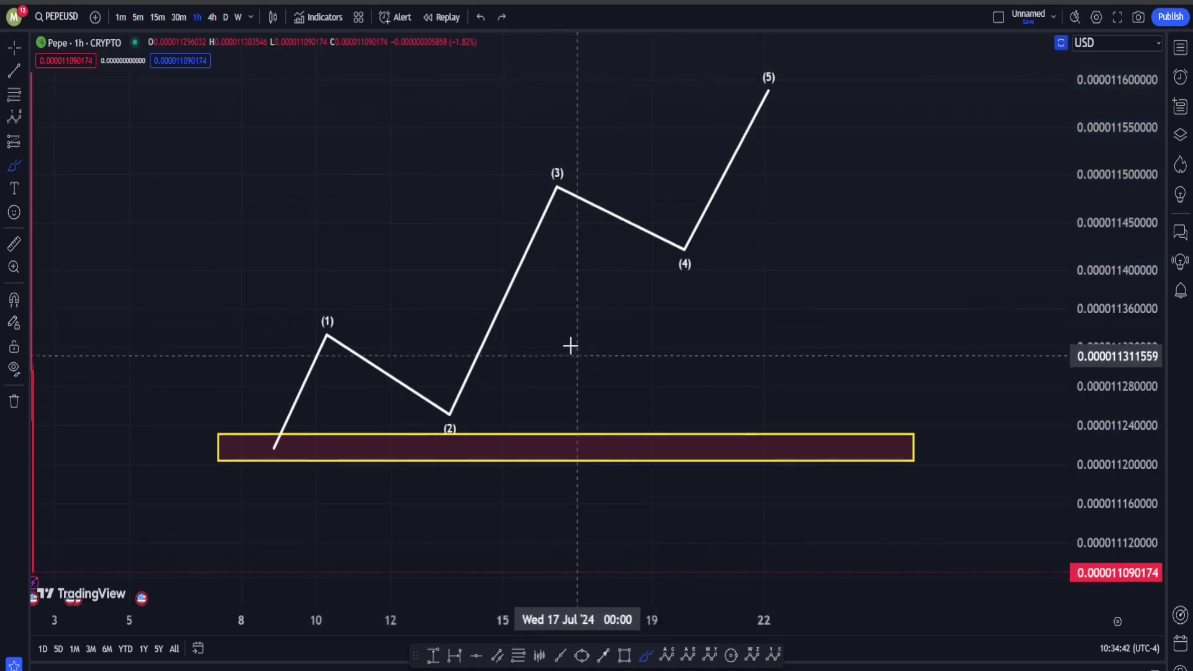
Circle waves (1)-(2) and waves (3)-(4) of the impulse with separate brush strokes and undo the strokes
mouse_move(498, 401)
left_mouse_down()
mouse_move(356, 466)
mouse_move(455, 469)
left_mouse_up()
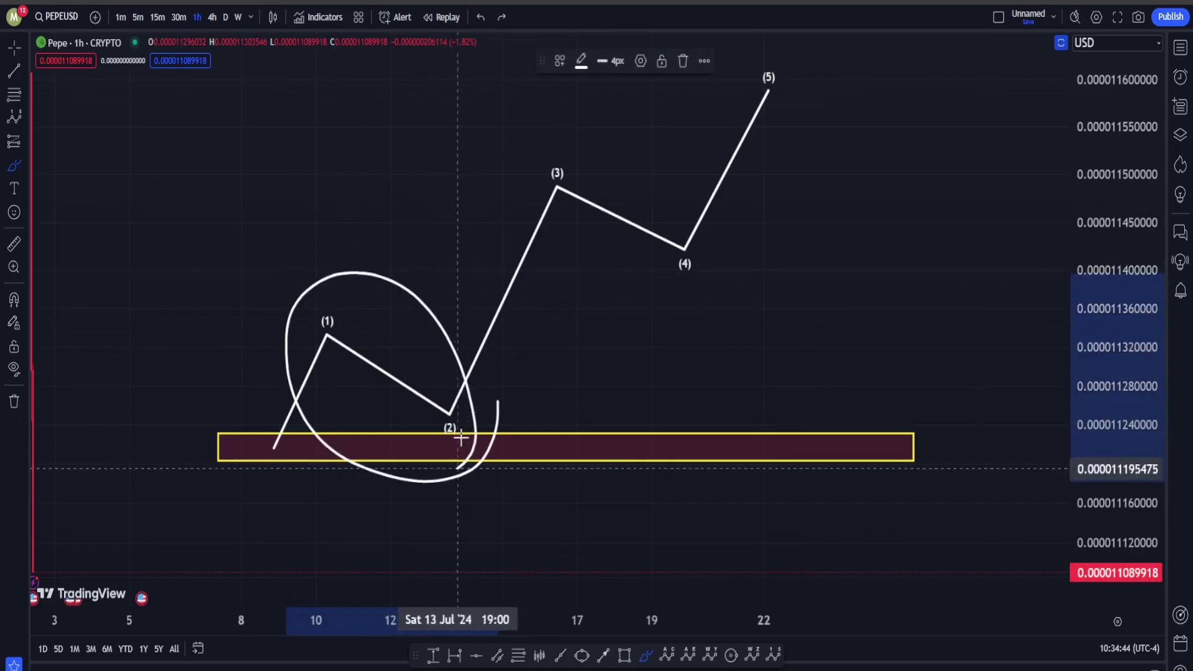
mouse_move(683, 277)
left_mouse_down()
mouse_move(500, 228)
mouse_move(613, 344)
left_mouse_up()
key("ctrl")
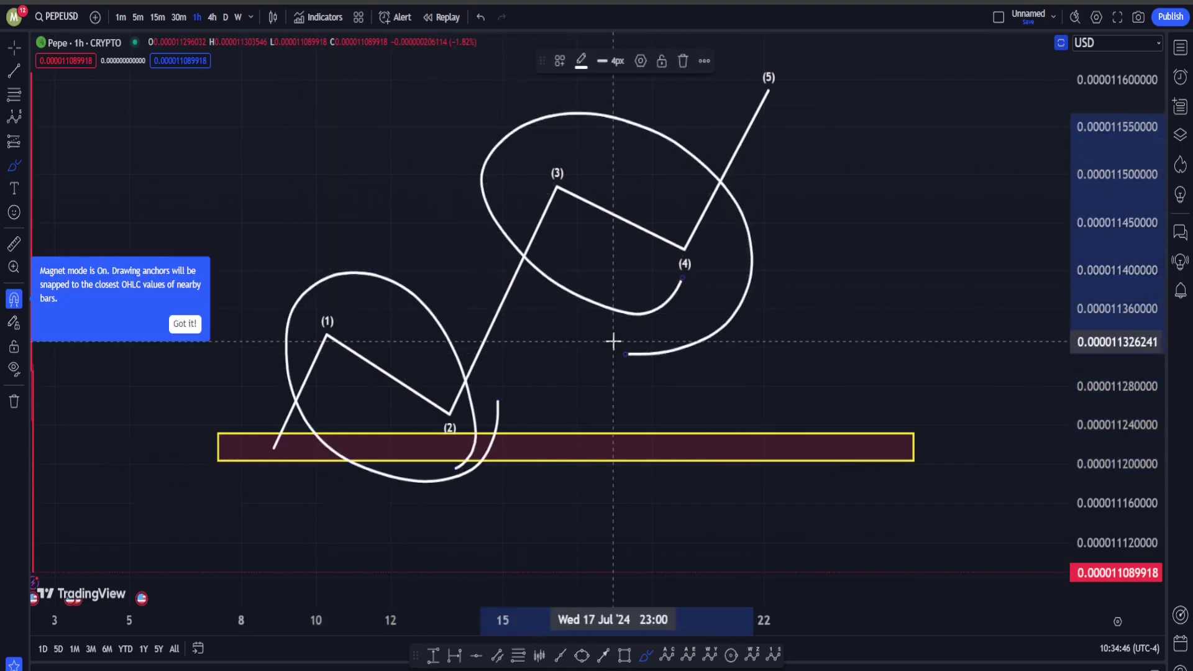
key("ctrl+z")
key("ctrl+z")
mouse_move(574, 129)
left_mouse_down()
mouse_move(528, 178)
mouse_move(706, 88)
mouse_move(571, 122)
left_mouse_up()
key("ctrl+z")
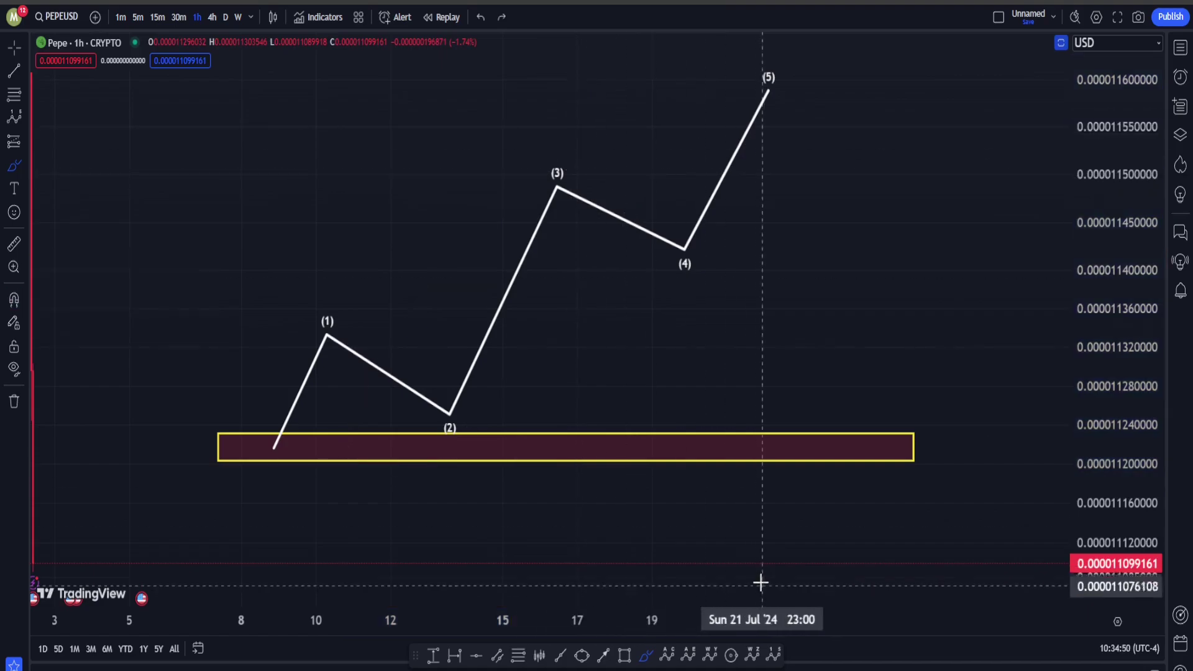
Draw a smaller five-wave impulse along the first leg, from about 0.000011197 up to white wave (1), and colour it red
left_click(259, 460)
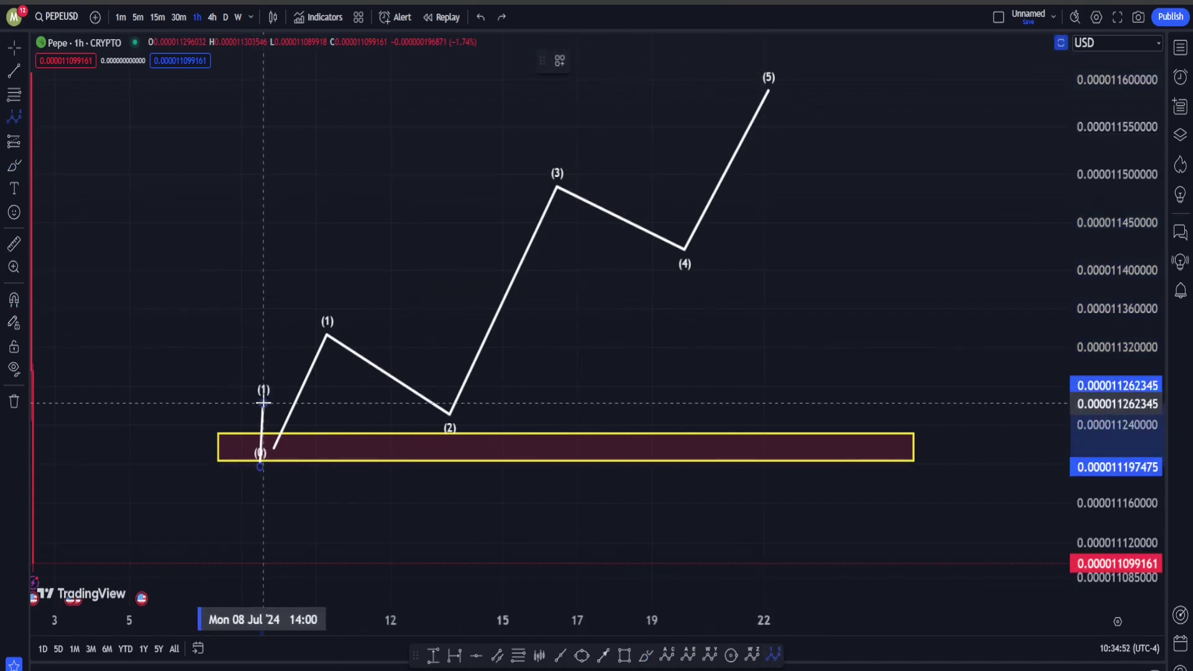
left_click(263, 398)
left_click(280, 438)
left_click(293, 364)
left_click(315, 399)
left_click(323, 333)
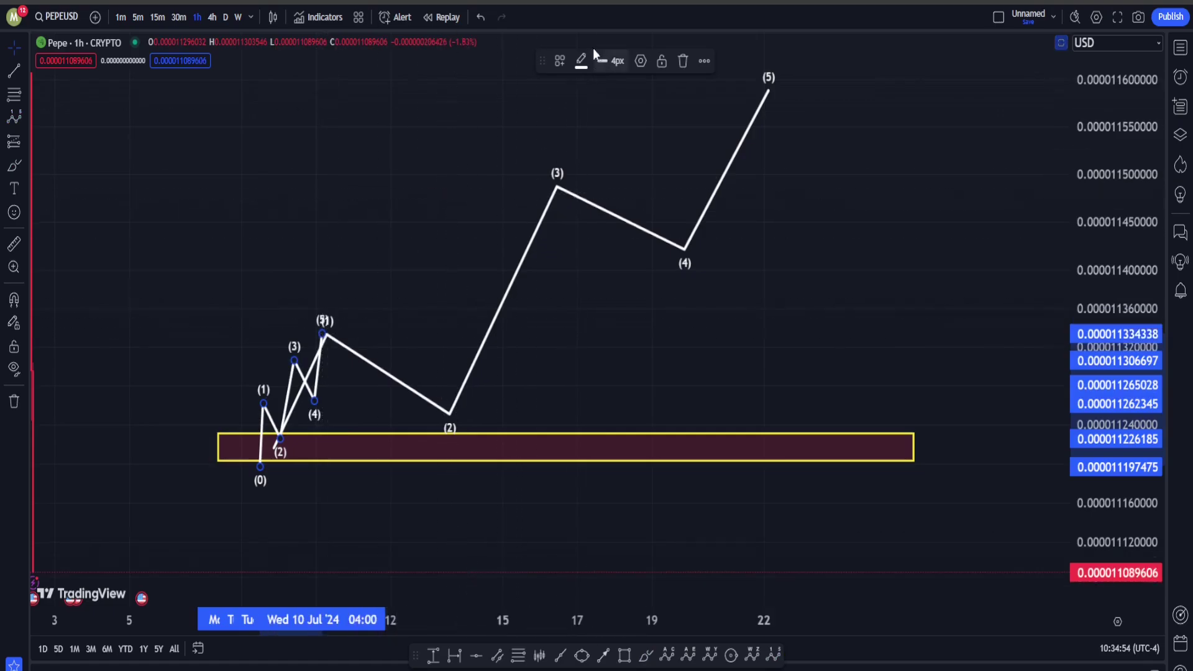
left_click(581, 60)
left_click(581, 107)
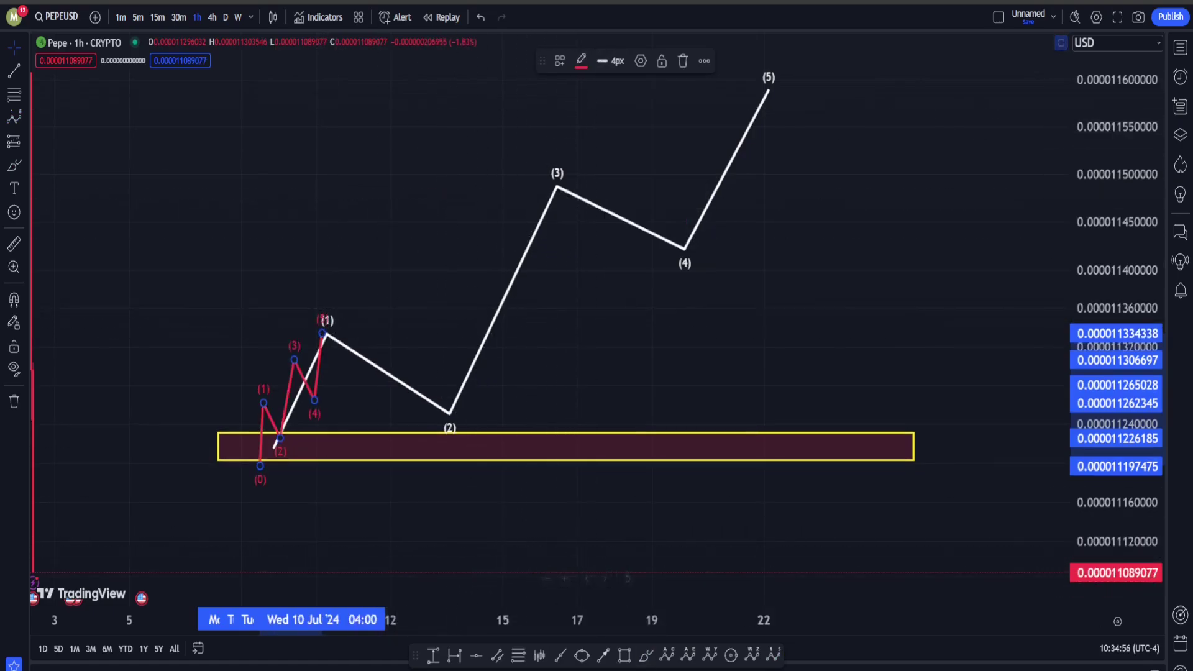
Draw a red five-wave impulse along the leg from white wave (2) to (3), from about 0.000011244 to 0.000011485, and lower its wave (2) to about 0.000011297
left_click(442, 420)
left_click(462, 346)
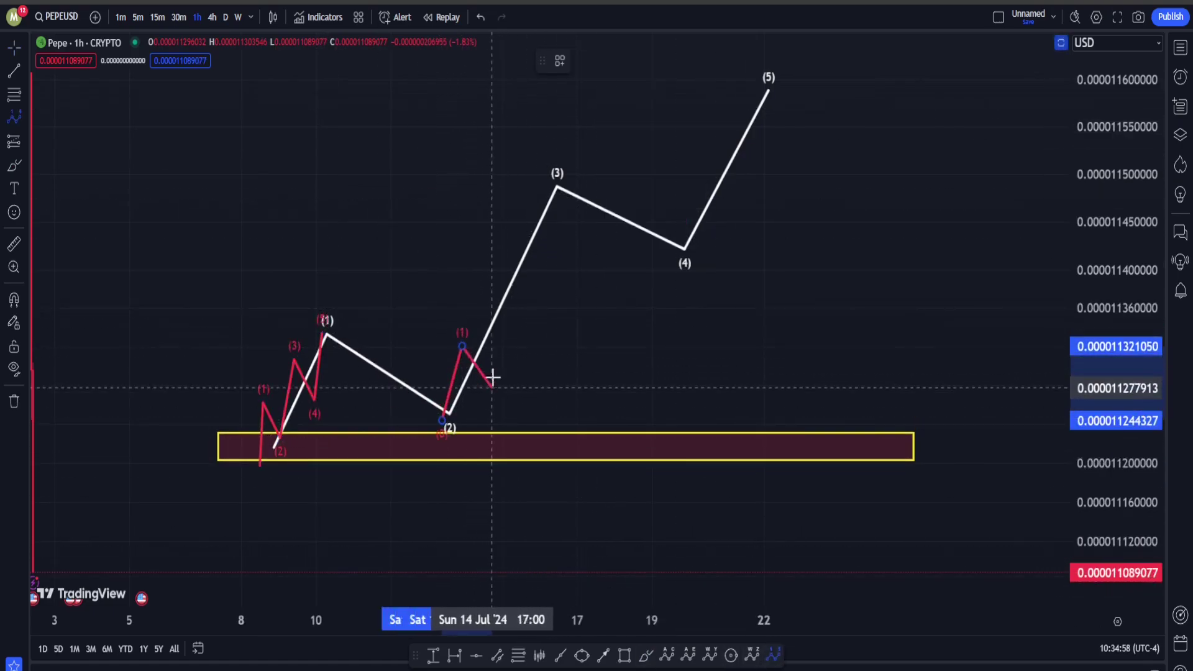
left_click(501, 334)
left_click(506, 230)
left_click(538, 273)
left_click(557, 188)
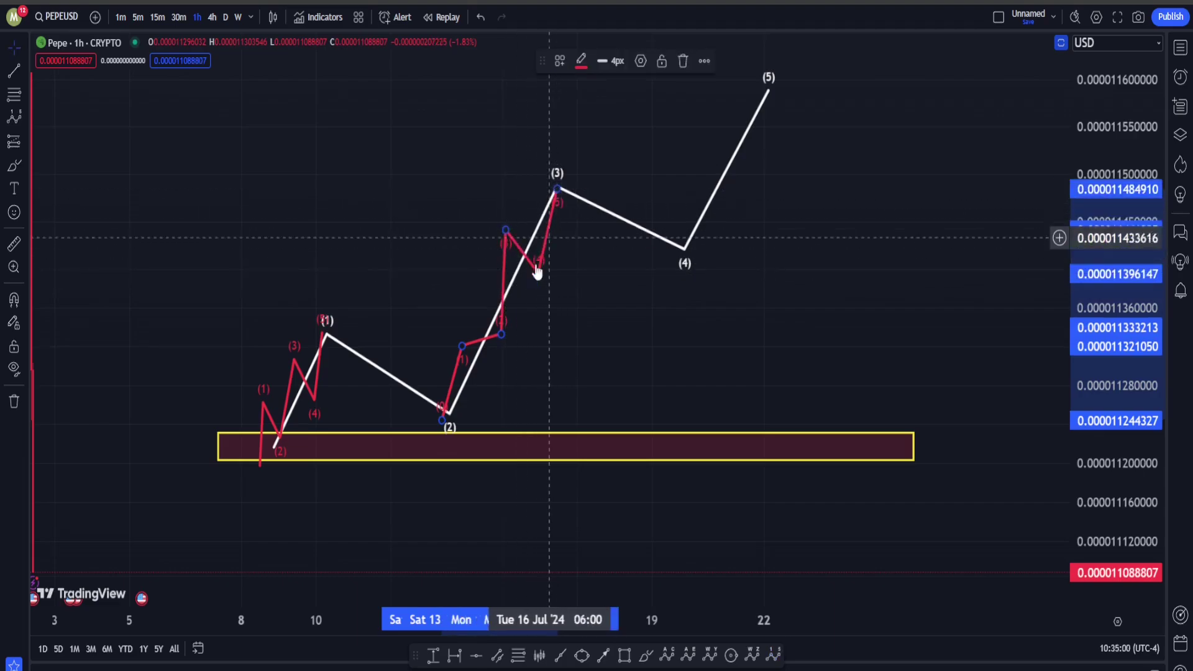
left_click_drag(501, 334, 497, 366)
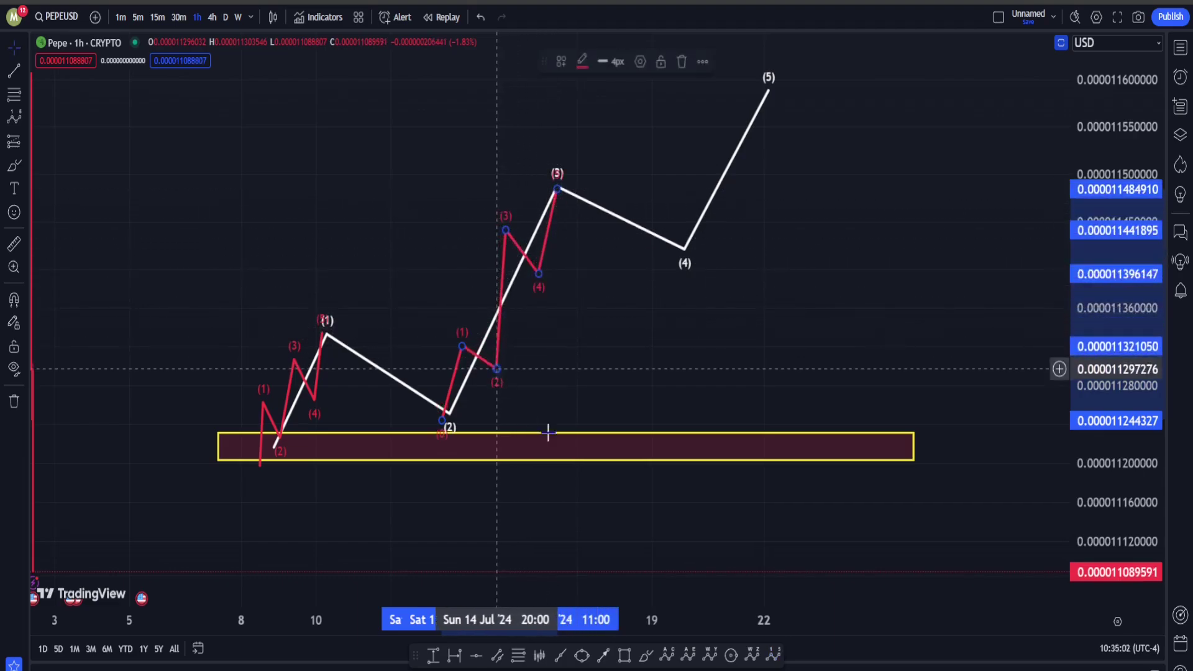
Draw a red five-wave impulse along the leg from white wave (4) to (5), from about 0.000011423 to 0.000011602
left_click(775, 657)
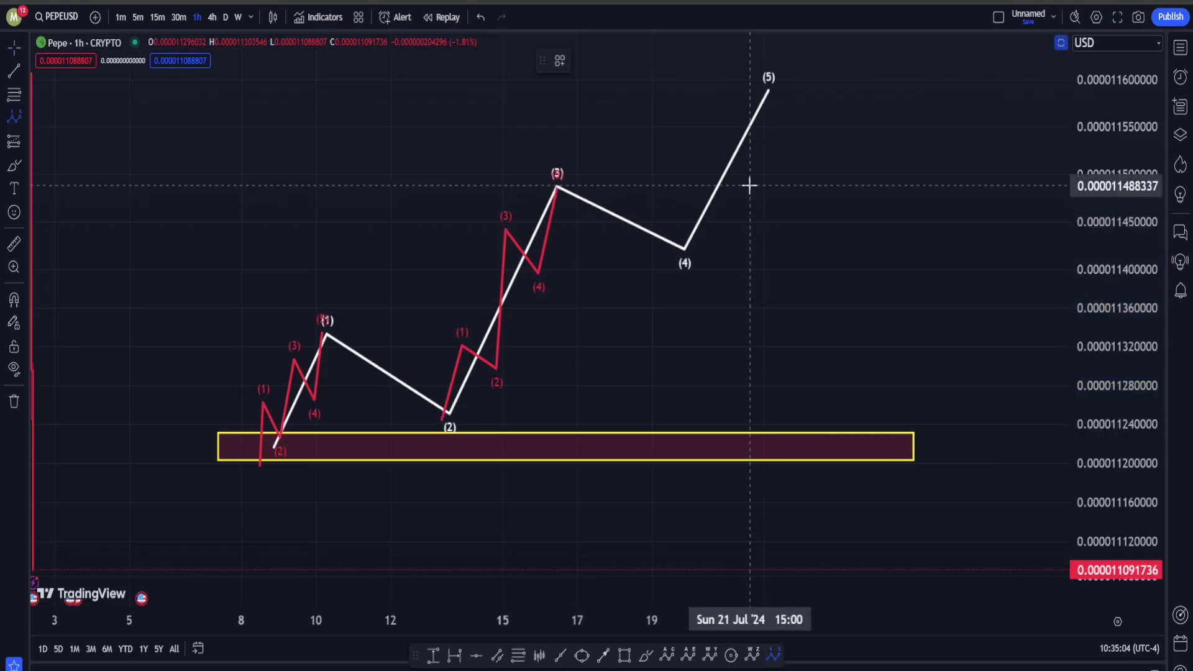
left_click(683, 248)
left_click(693, 197)
left_click(709, 218)
left_click(725, 128)
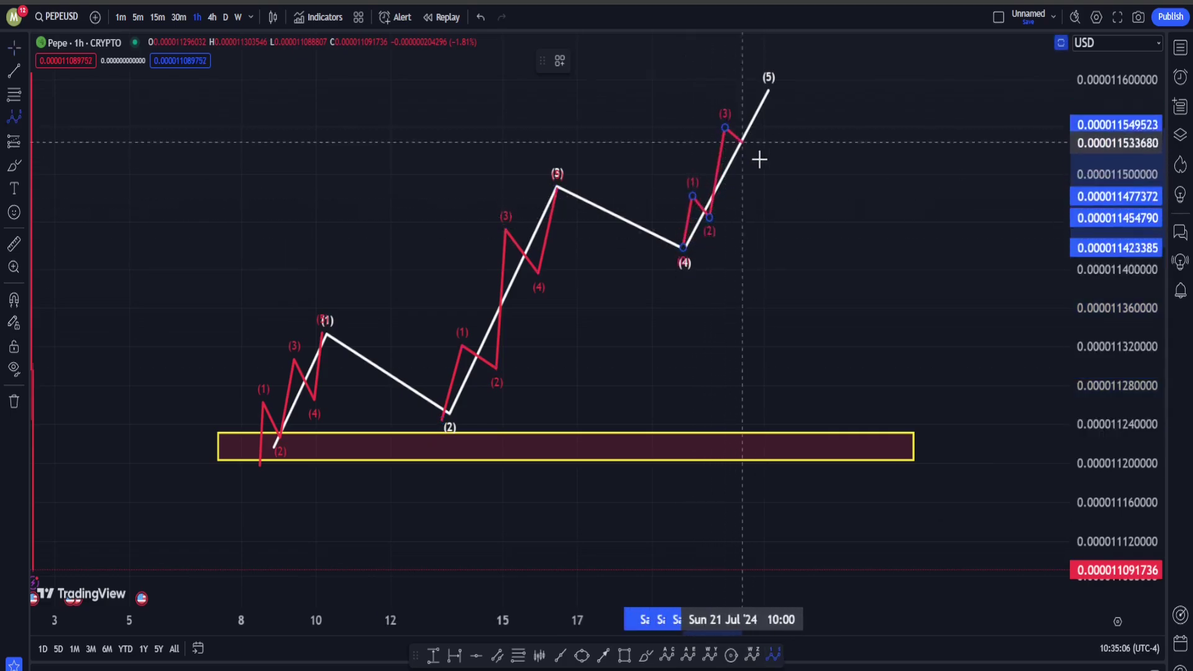
left_click(760, 160)
left_click(777, 77)
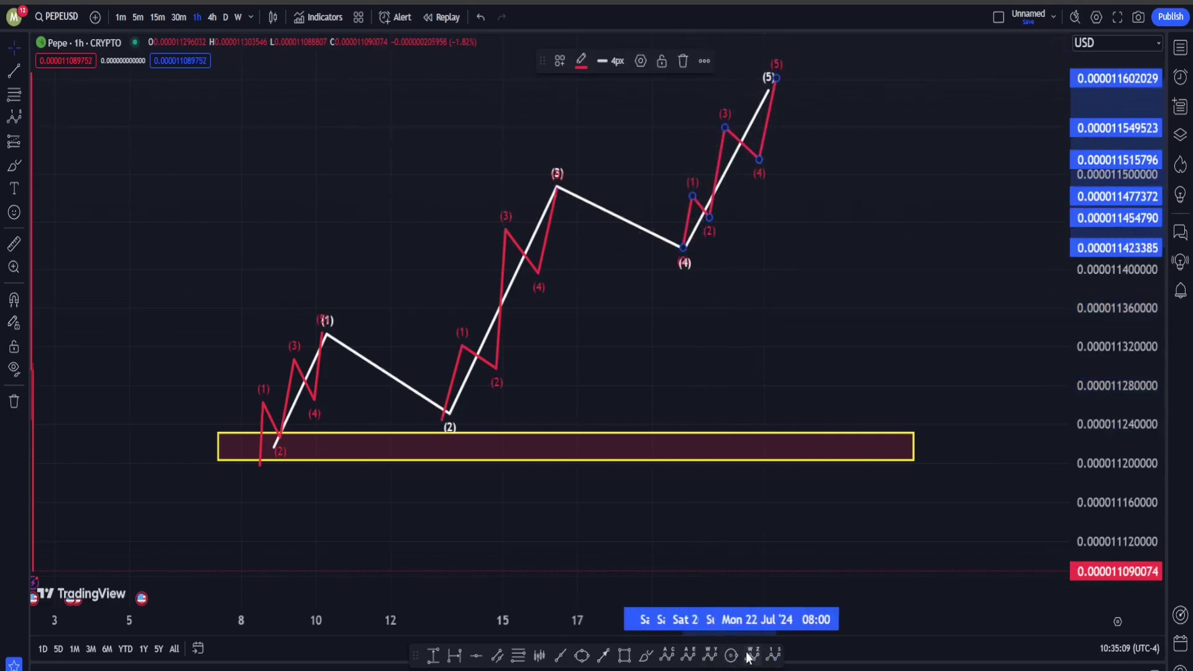
Draw a yellow W-X-Y correction between white waves (3) and (4), starting at about 0.000011495 with w at 0.000011419, x at 0.000011507 and y at 0.000011427
left_click(710, 655)
left_click(563, 178)
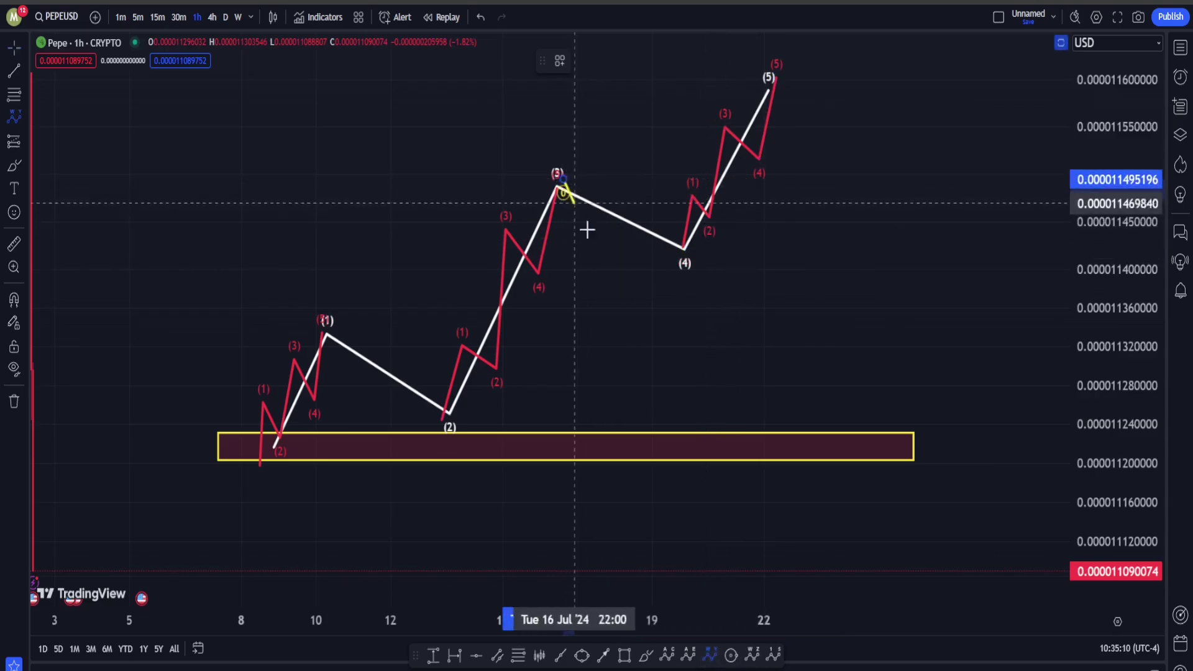
left_click(600, 252)
left_click(639, 168)
left_click(691, 244)
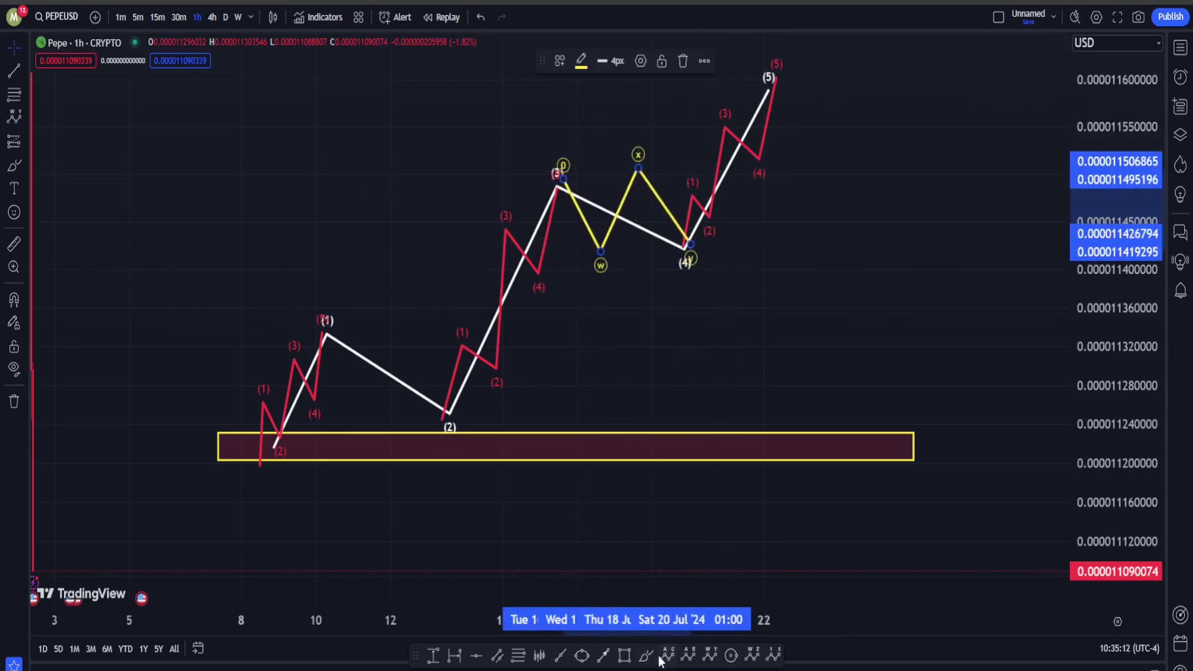
Draw a red A-B-C correction between white waves (1) and (2), from about 0.000011357 down to wave (C) at about 0.000011241
left_click(667, 656)
left_click(318, 311)
left_click(377, 405)
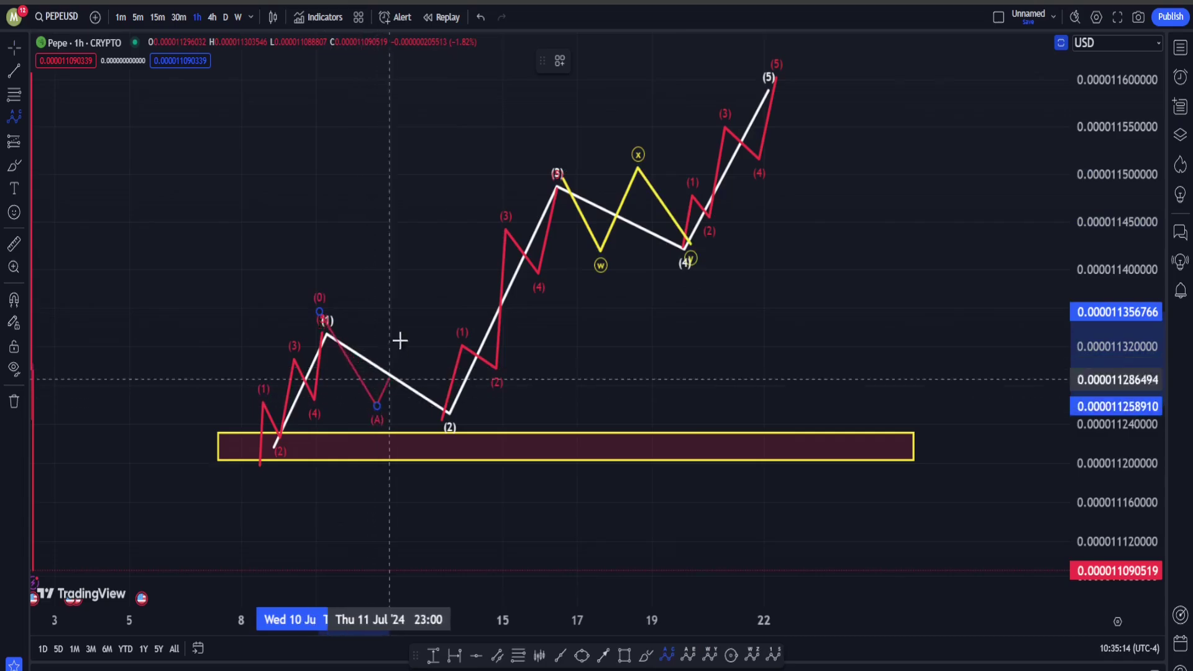
left_click(401, 325)
left_click(455, 423)
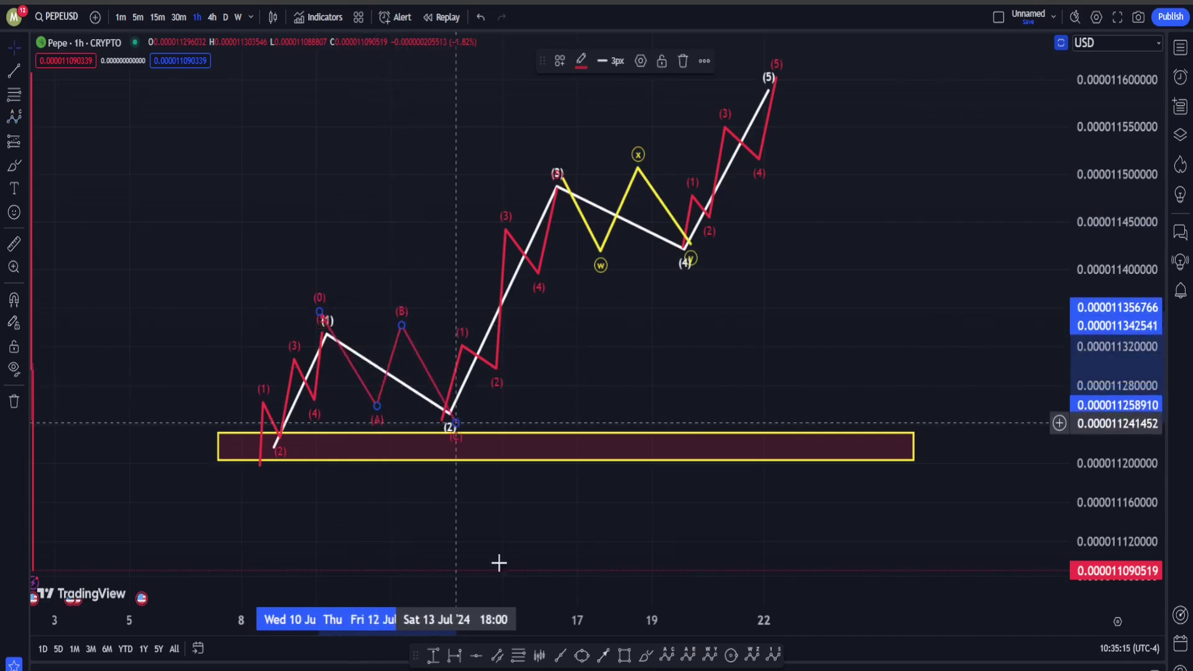
Circle the whole subdivided impulse with a freehand brush stroke and undo it along with all the illustration waves
left_click(646, 656)
mouse_move(761, 255)
left_mouse_down()
mouse_move(572, 448)
mouse_move(508, 99)
mouse_move(642, 399)
mouse_move(617, 409)
left_mouse_up()
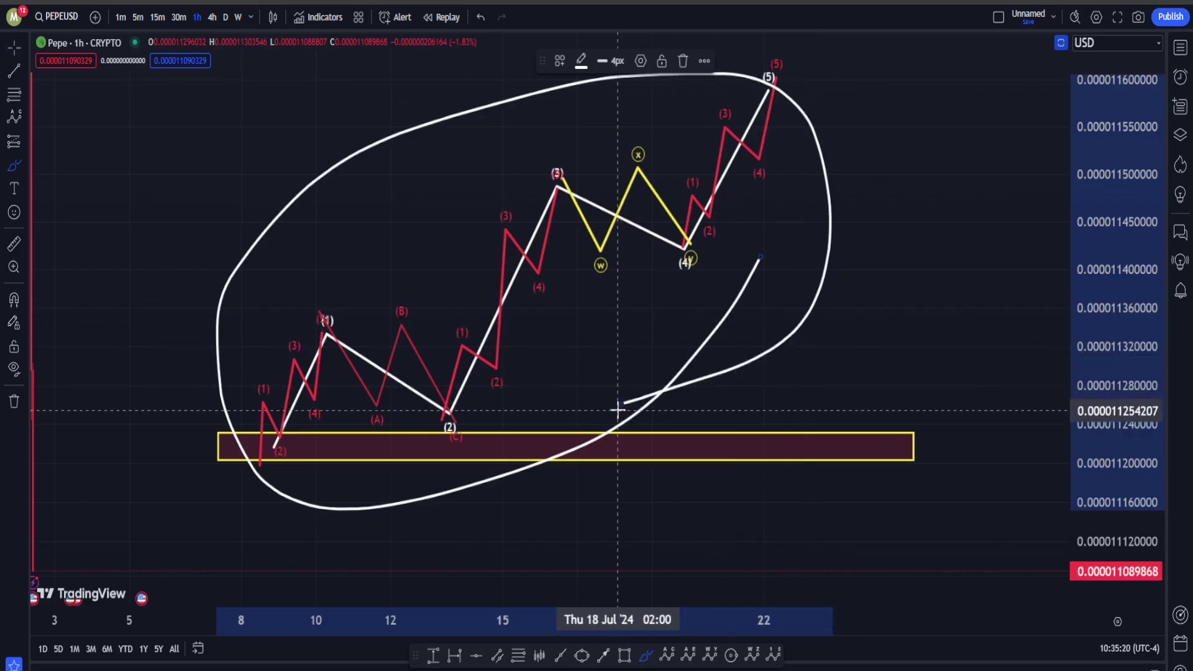
key("ctrl")
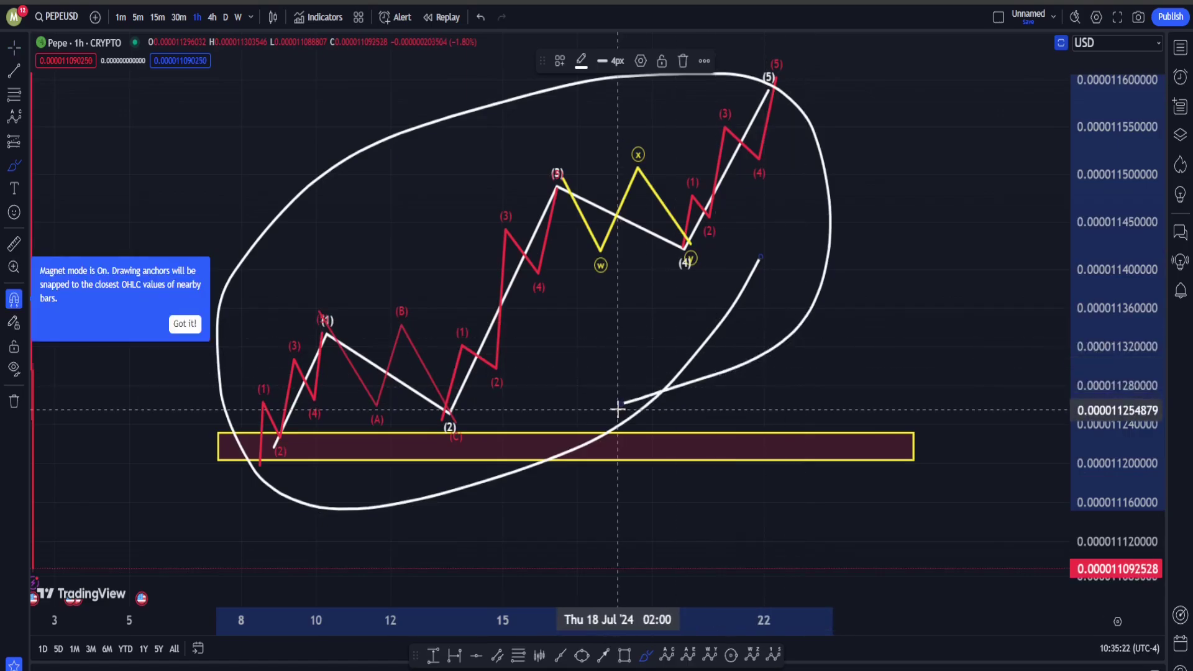
key("ctrl+z")
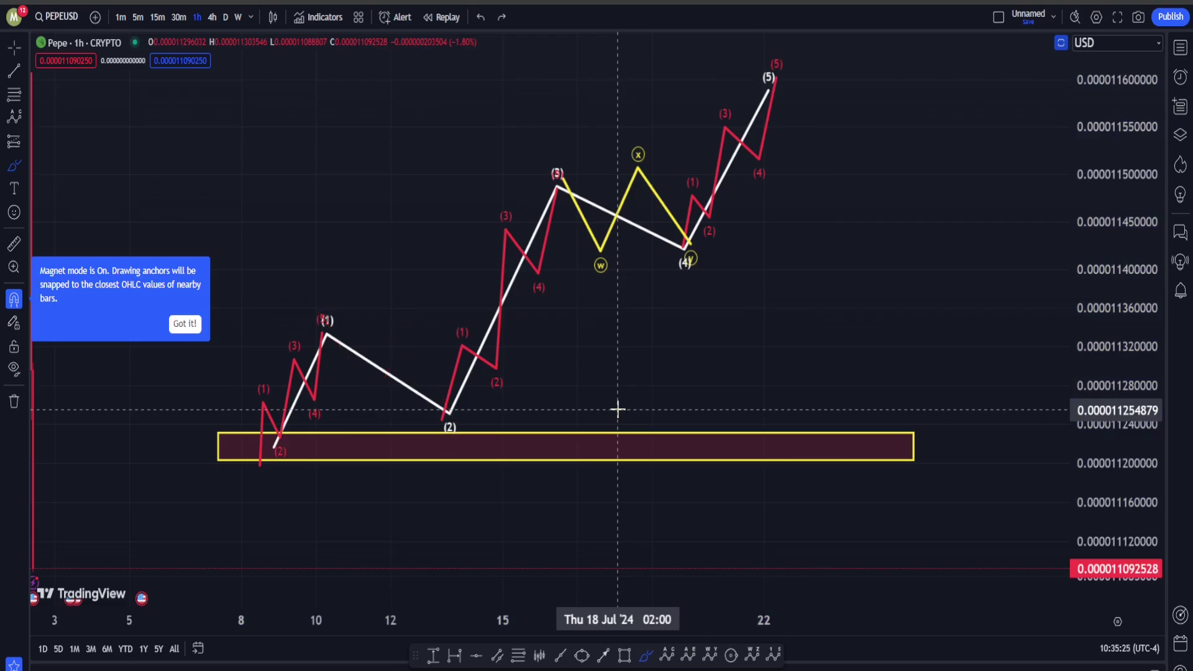
key("ctrl+z")
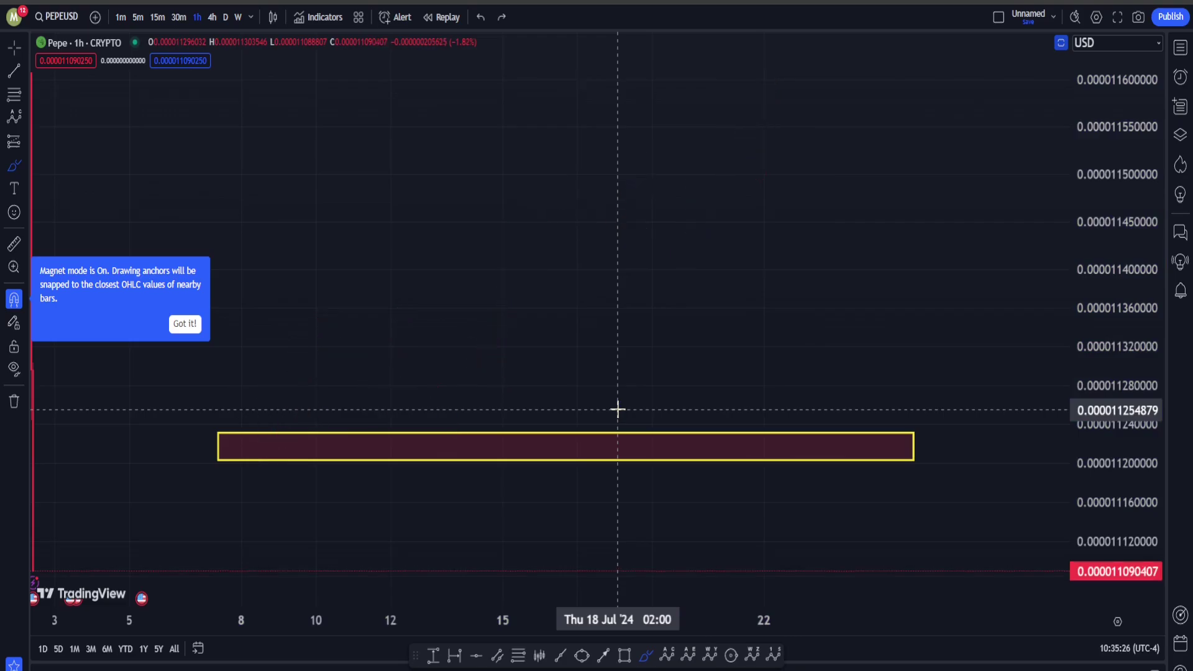
key("ctrl+z")
key("Escape")
Circle the peak around waves (3) to (5) of the last white impulse, near 26 June, with a freehand brush stroke
left_click_drag(160, 295, 901, 288)
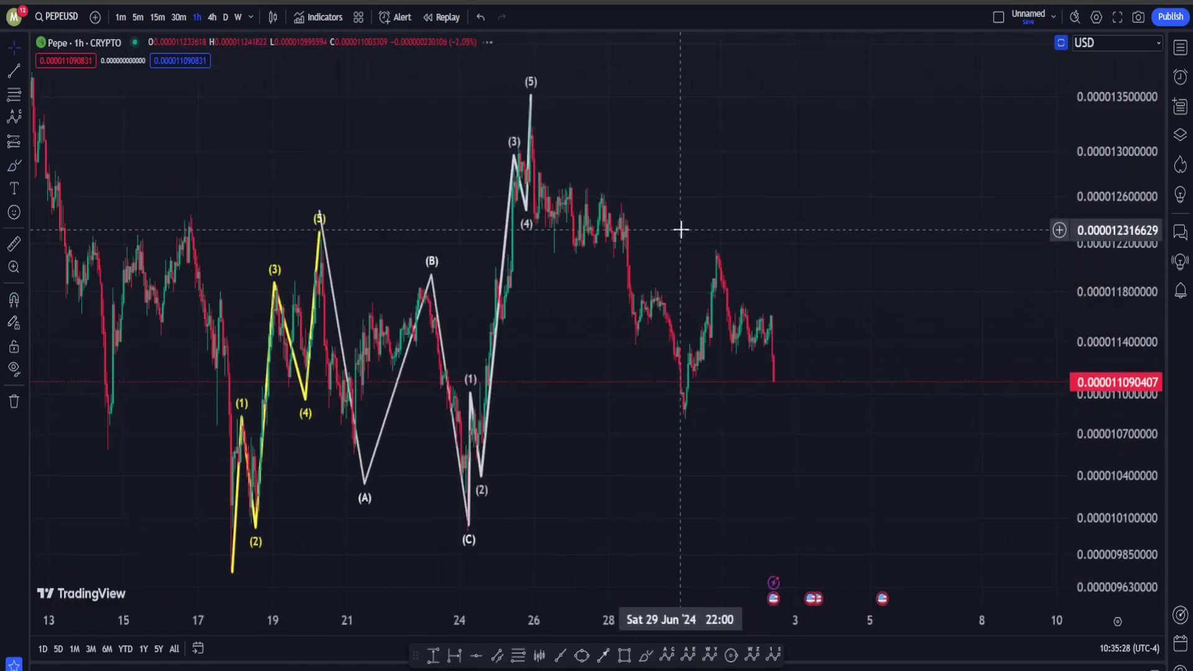
scroll(680, 230, "down", 3)
scroll(621, 232, "up", 5)
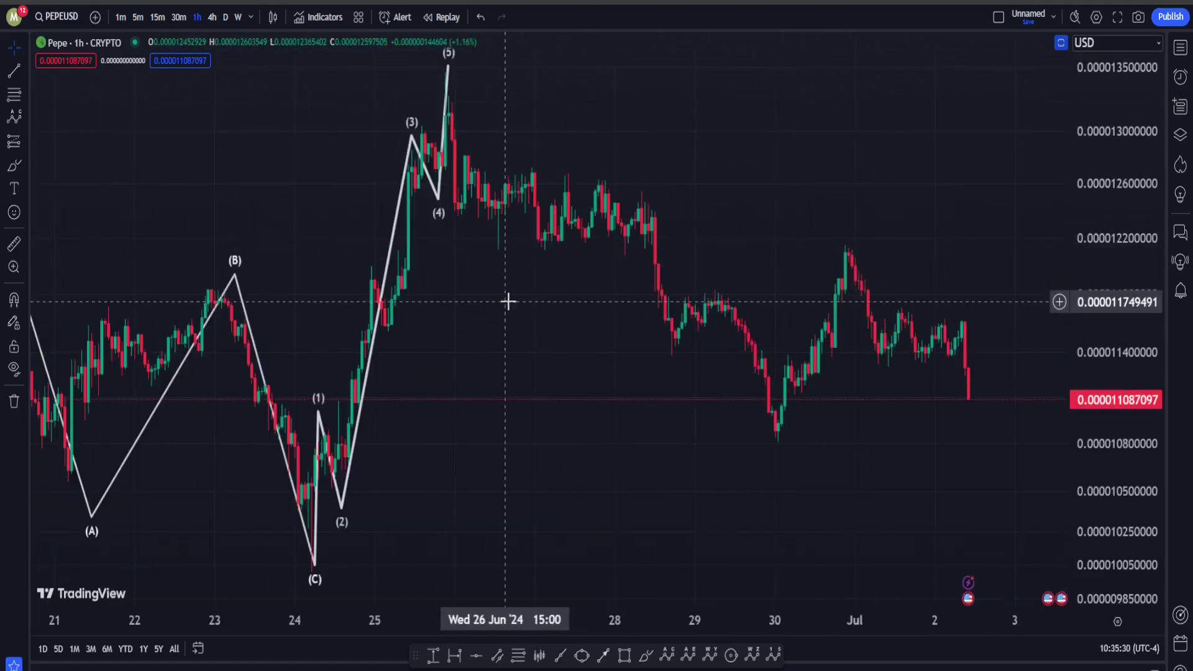
left_click_drag(508, 302, 924, 396)
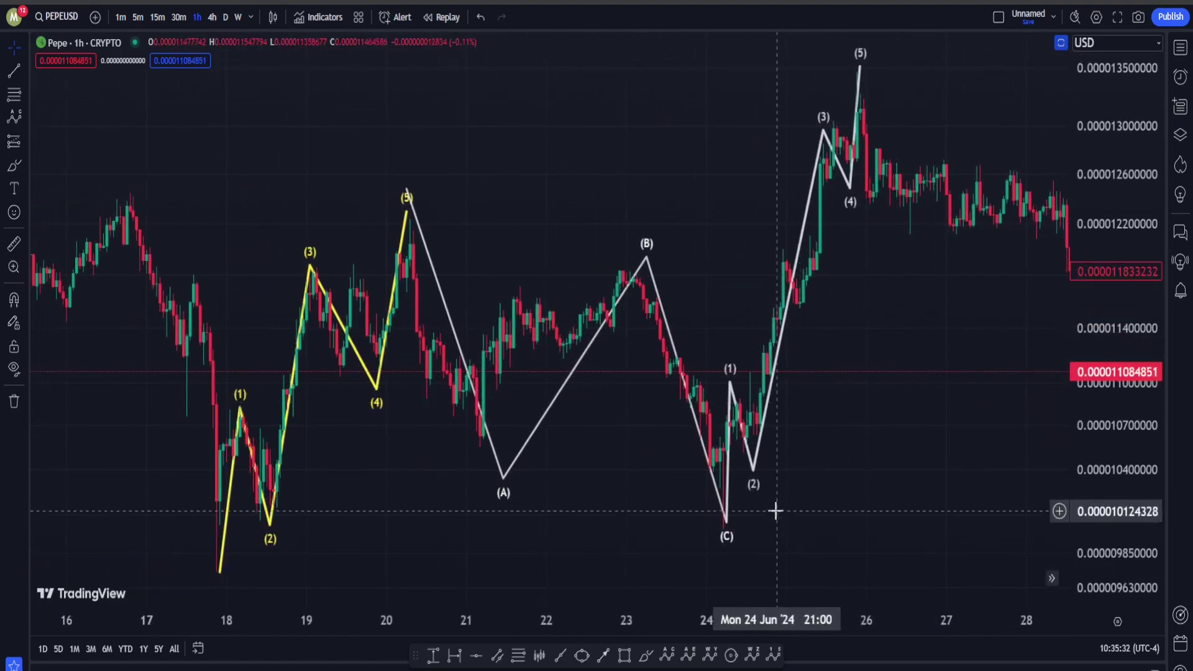
left_click(646, 655)
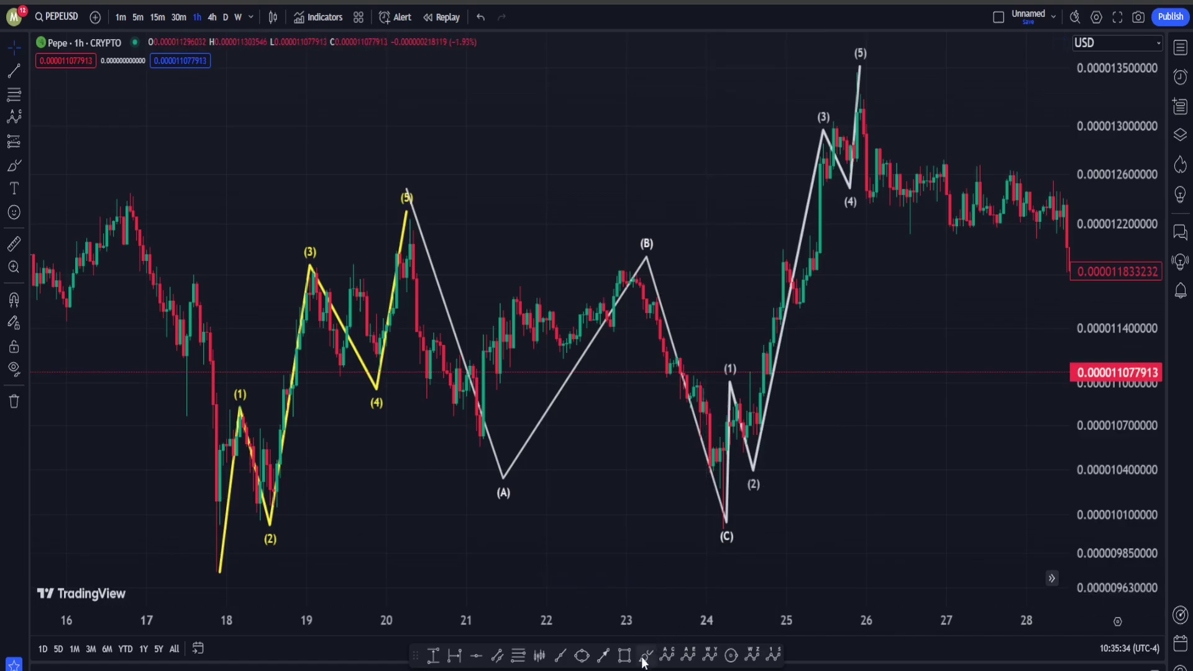
left_click_drag(969, 128, 806, 253)
left_click_drag(792, 107, 939, 237)
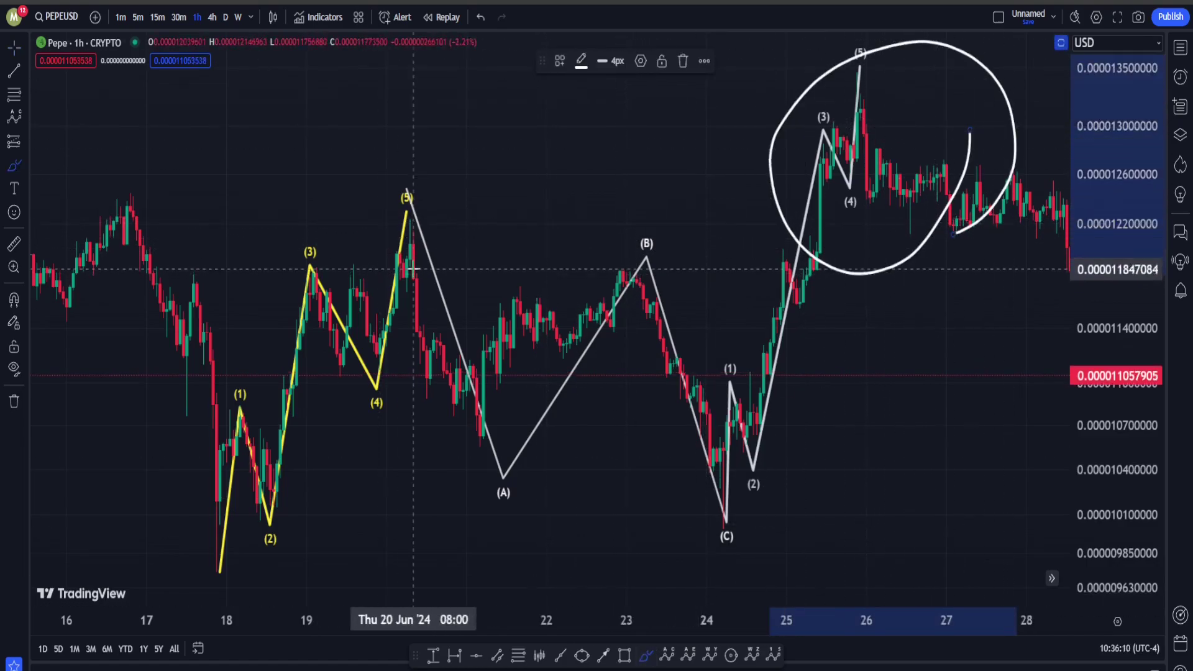
Circle the yellow impulse and the white A-B-C correction with separate brush strokes and undo all the circles
left_click_drag(438, 169, 373, 223)
mouse_move(252, 339)
left_mouse_down()
mouse_move(448, 157)
mouse_move(360, 173)
left_mouse_up()
mouse_move(733, 379)
left_mouse_down()
mouse_move(684, 178)
mouse_move(691, 454)
left_mouse_up()
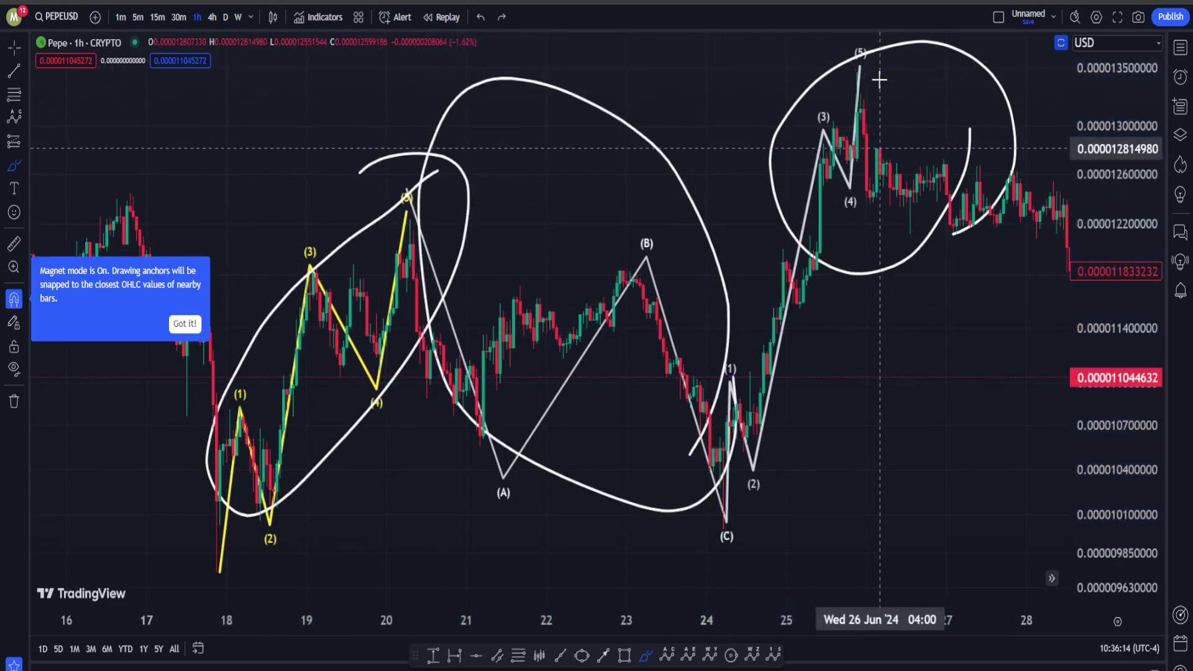
key("ctrl+z")
key("ctrl+z")
key("Escape")
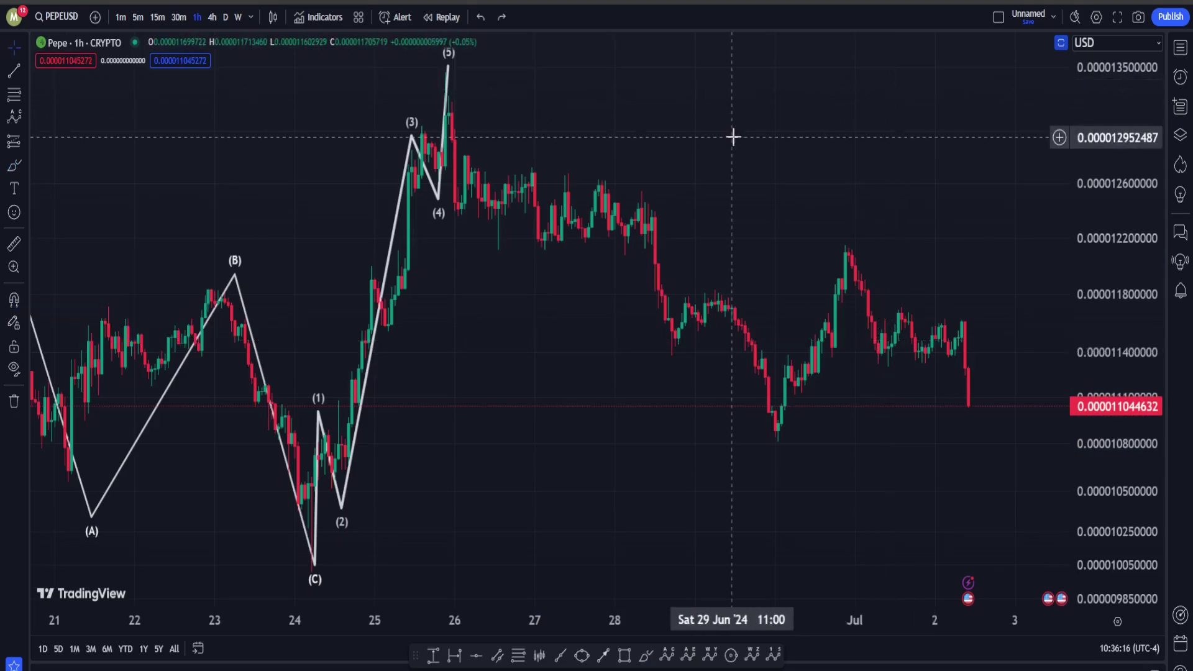
Draw a red A-B-C pattern over the whole count, from about 0.00000967 to (A) 0.00001246, (B) 0.00000994 and (C) 0.00001365
scroll(632, 141, "down", 5)
left_click(666, 655)
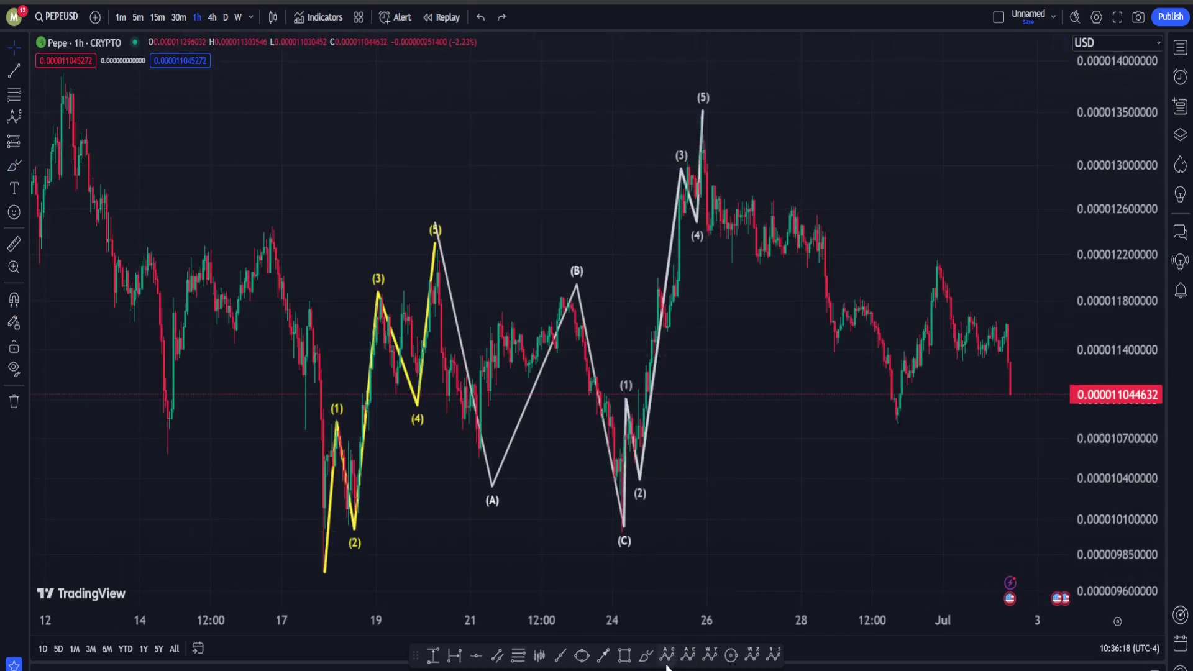
left_click(291, 581)
left_click(426, 225)
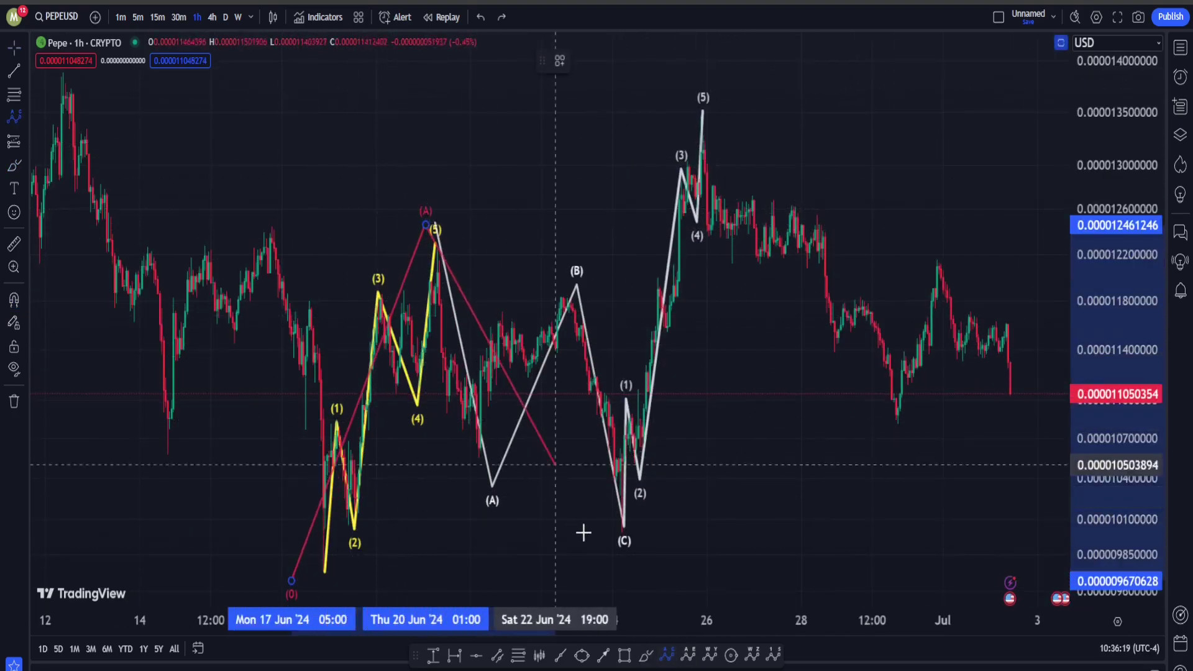
left_click(589, 541)
left_click(696, 98)
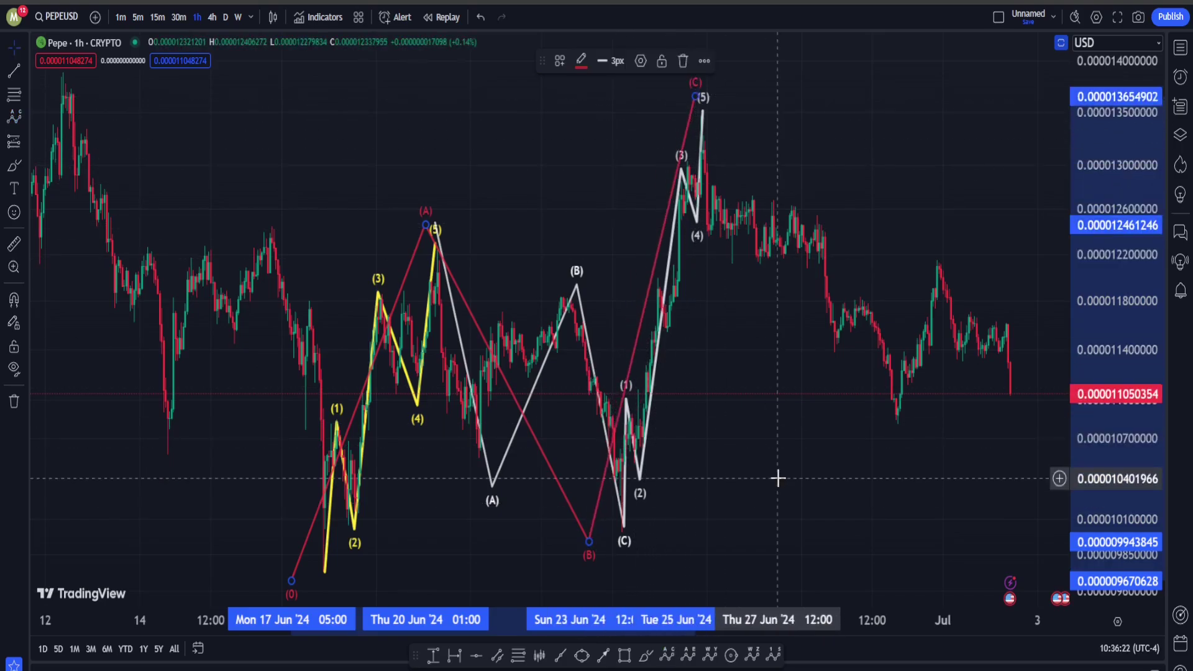
Brush a white freehand projection from the last wave (5) peak, zigzagging down and rising steeply to above 0.0000150 around 3 July
left_click_drag(1095, 259, 1096, 417)
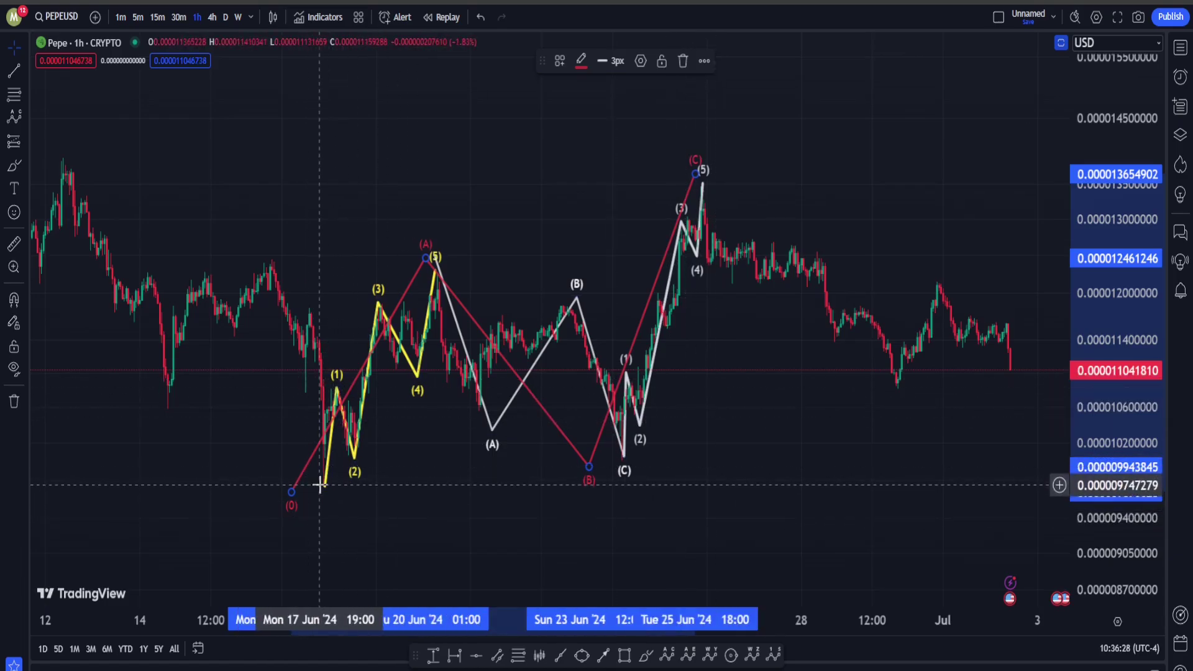
left_click_drag(831, 404, 757, 363)
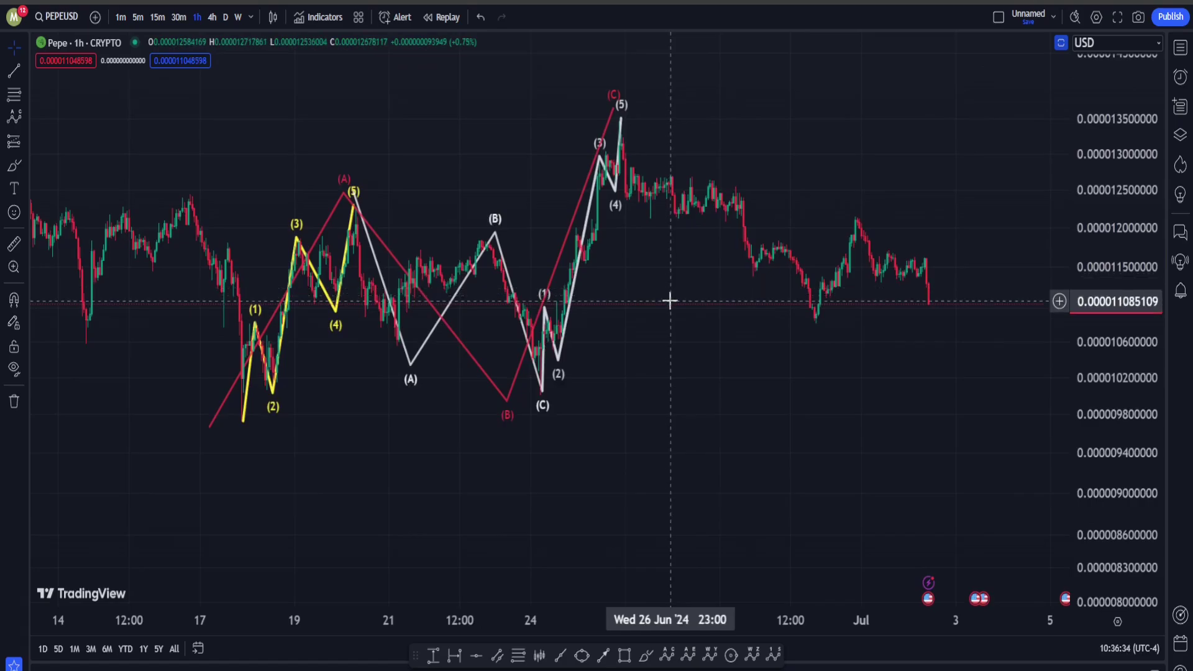
mouse_move(710, 248)
left_mouse_down()
mouse_move(746, 277)
mouse_move(759, 263)
left_mouse_up()
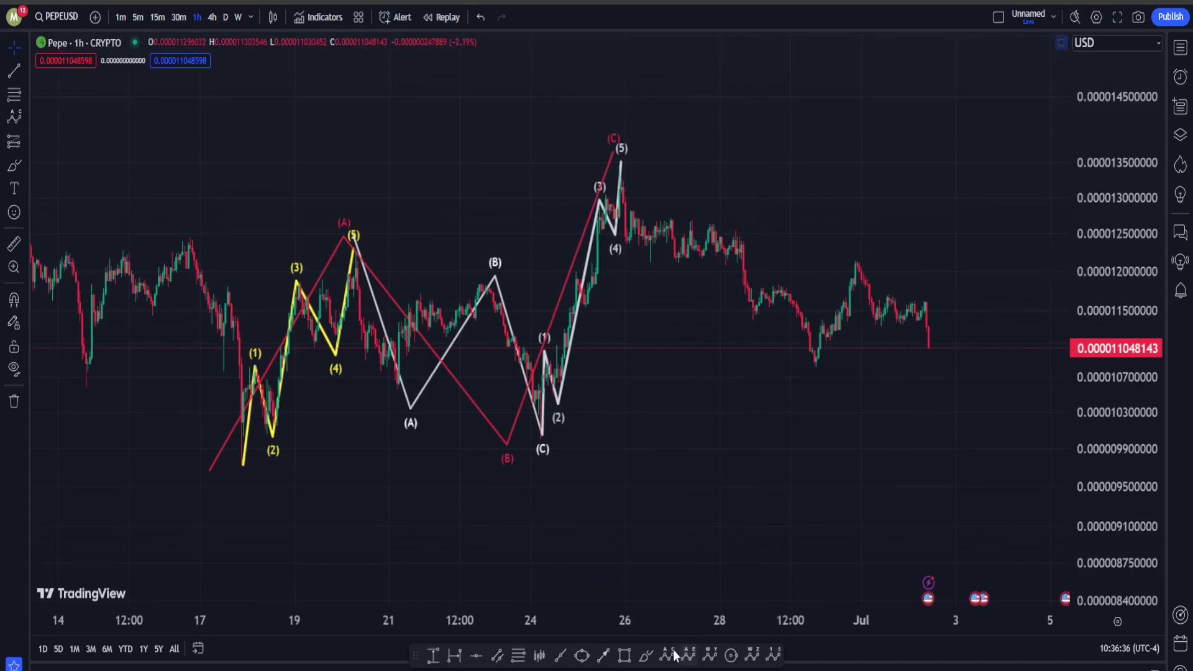
mouse_move(629, 156)
left_mouse_down()
mouse_move(725, 277)
mouse_move(833, 261)
mouse_move(885, 291)
mouse_move(983, 43)
left_mouse_up()
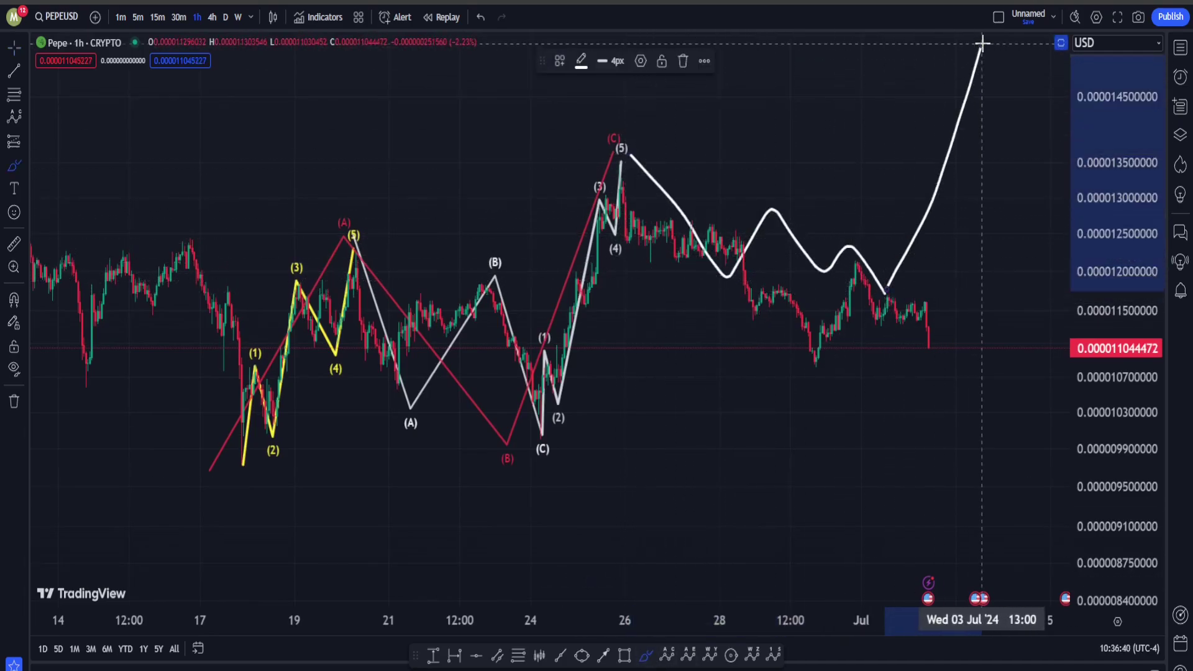
Delete the red A-B-C pattern drawn over the whole wave count
left_click(345, 229)
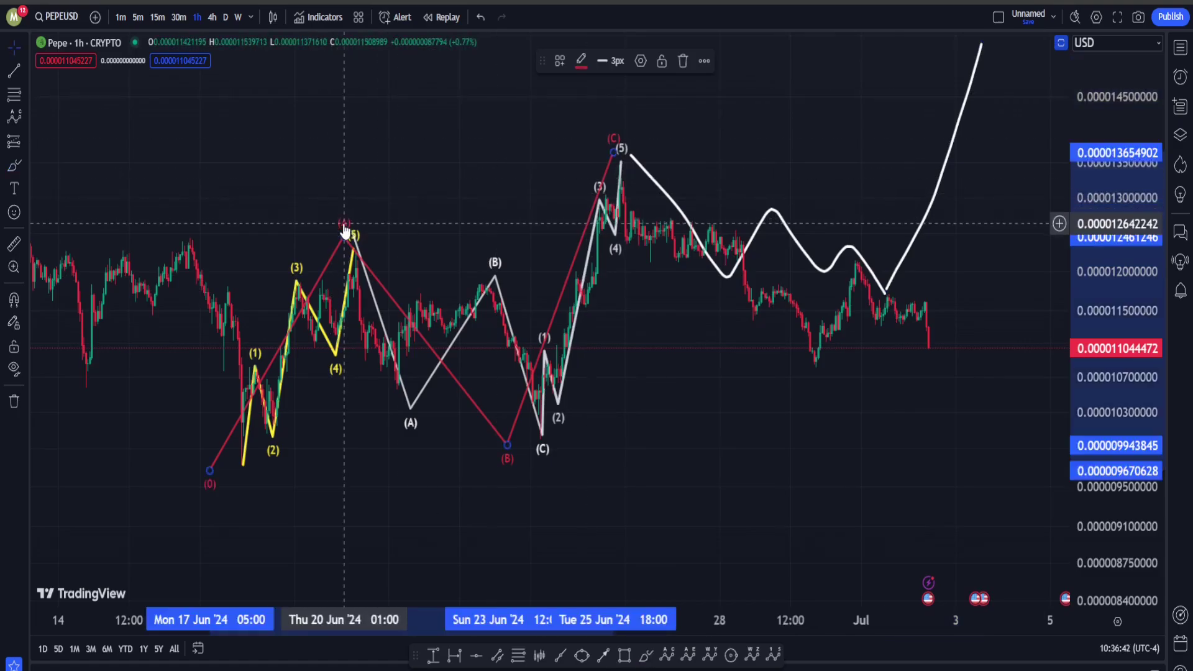
key("Delete")
left_click_drag(506, 170, 405, 181)
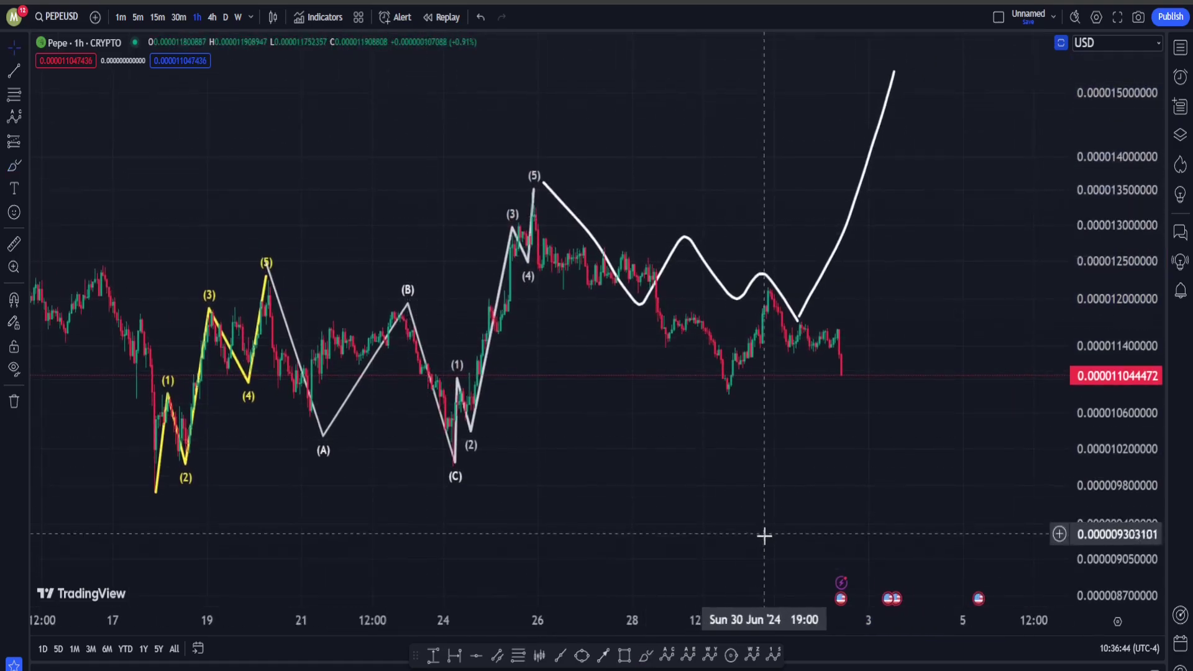
Draw a large white five-wave impulse from about 0.00000967 through wave (3) at 0.00001430 to wave (5) at 0.00001559, and delete it
left_click(774, 654)
left_click(160, 497)
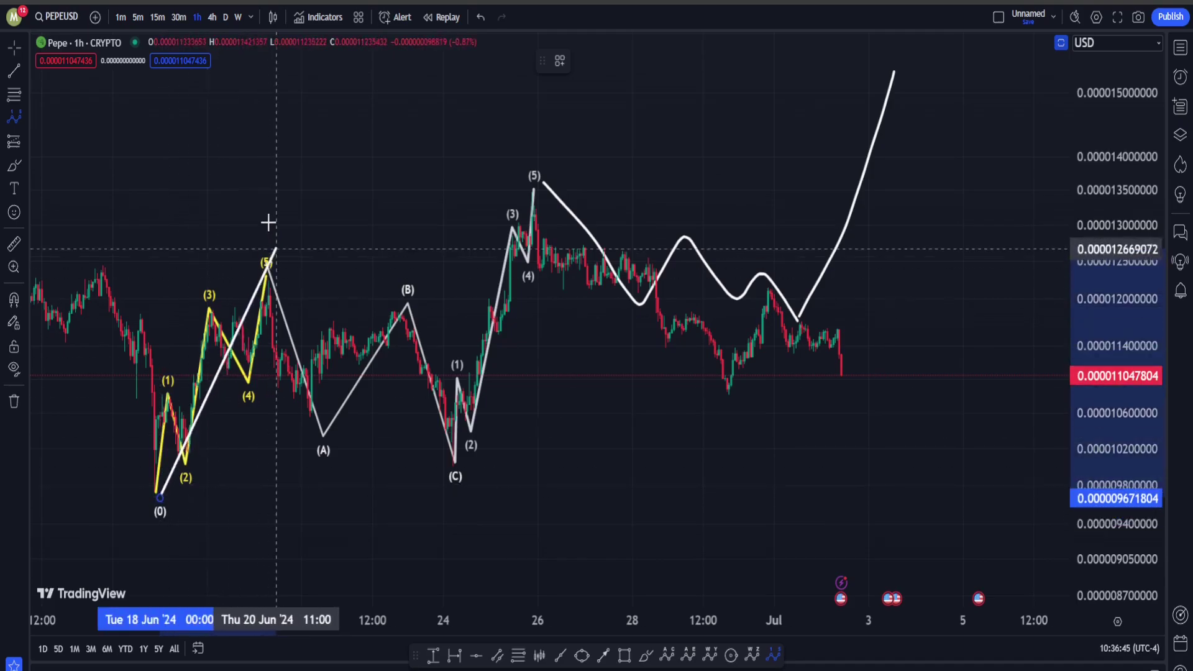
left_click(268, 221)
left_click(447, 486)
left_click(519, 137)
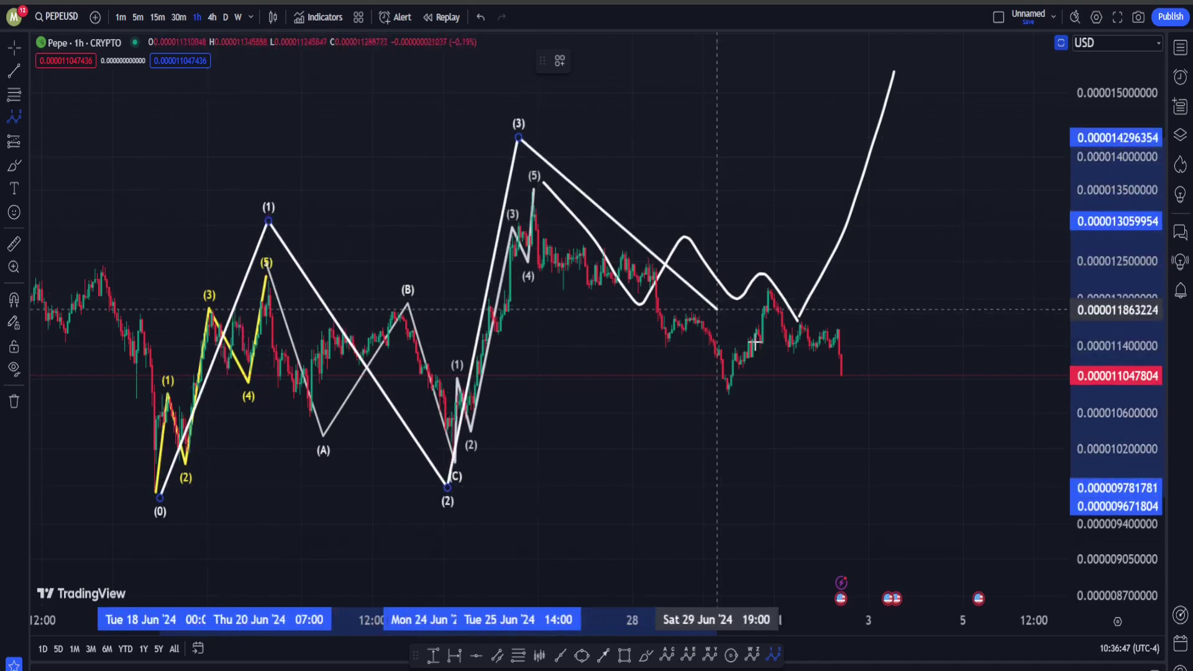
left_click(764, 352)
left_click(884, 57)
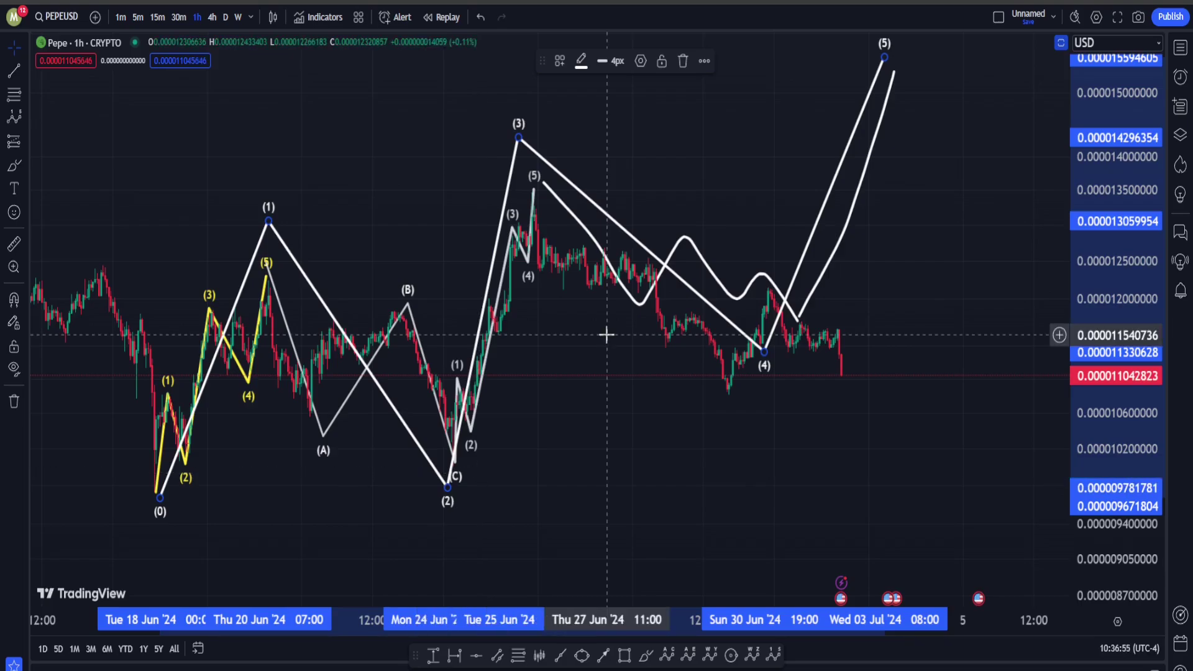
key("Delete")
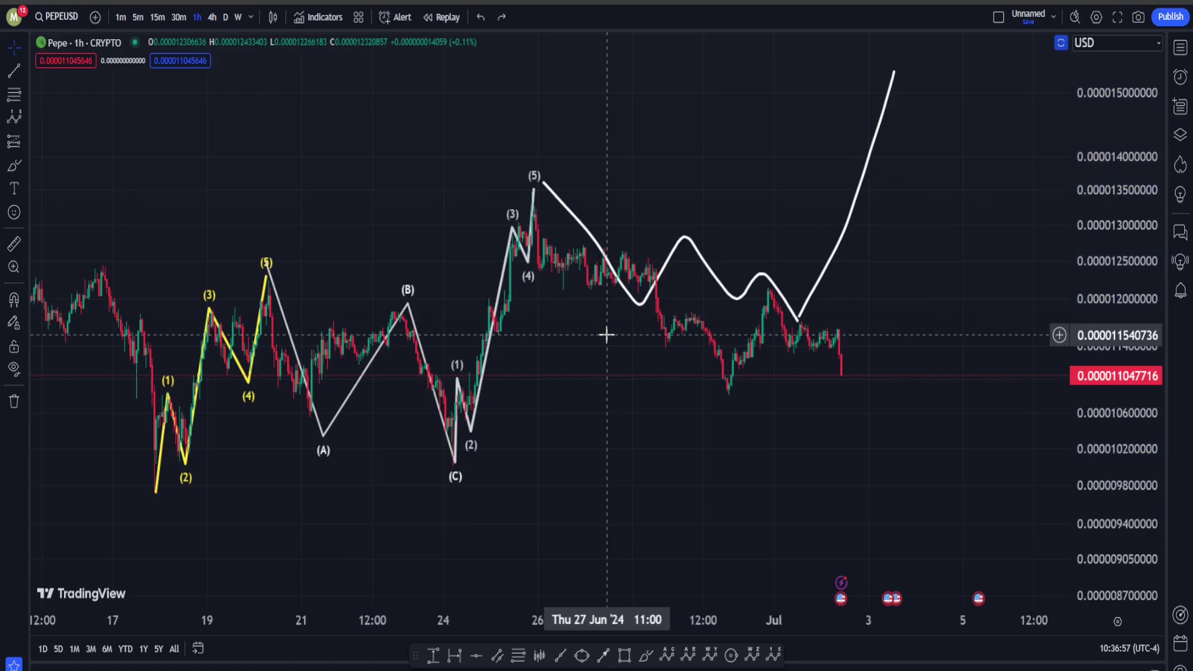
Delete the white freehand projection strokes drawn after the last wave (5) peak
right_click(811, 292)
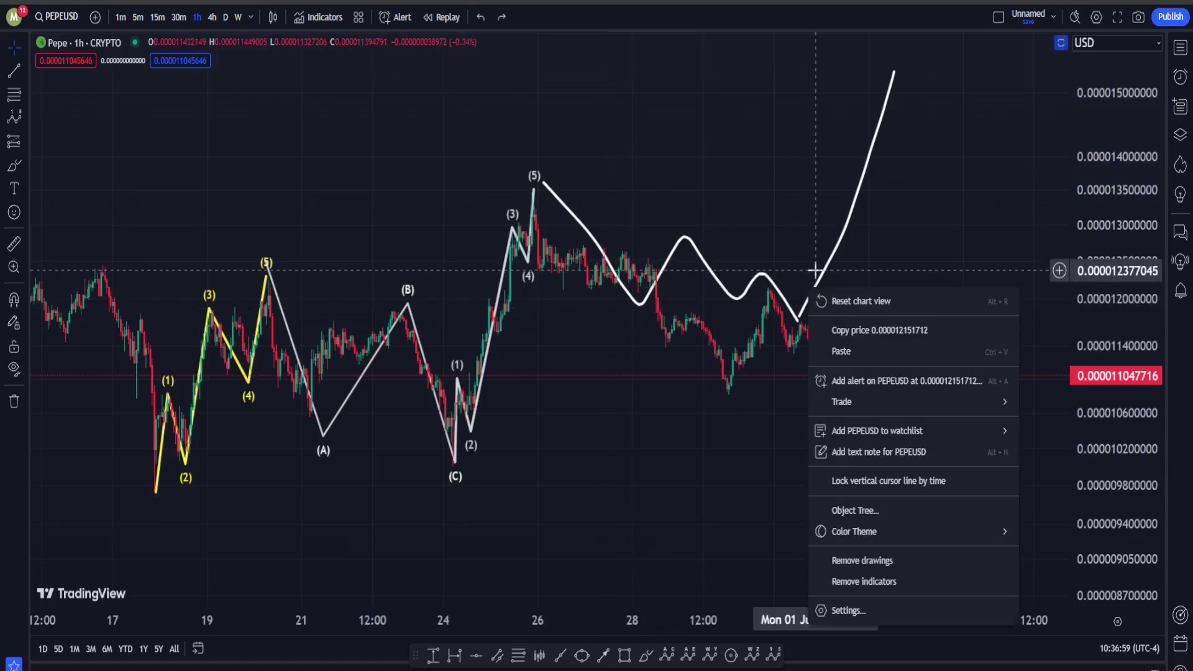
left_click(817, 273)
left_click(827, 278)
key("Delete")
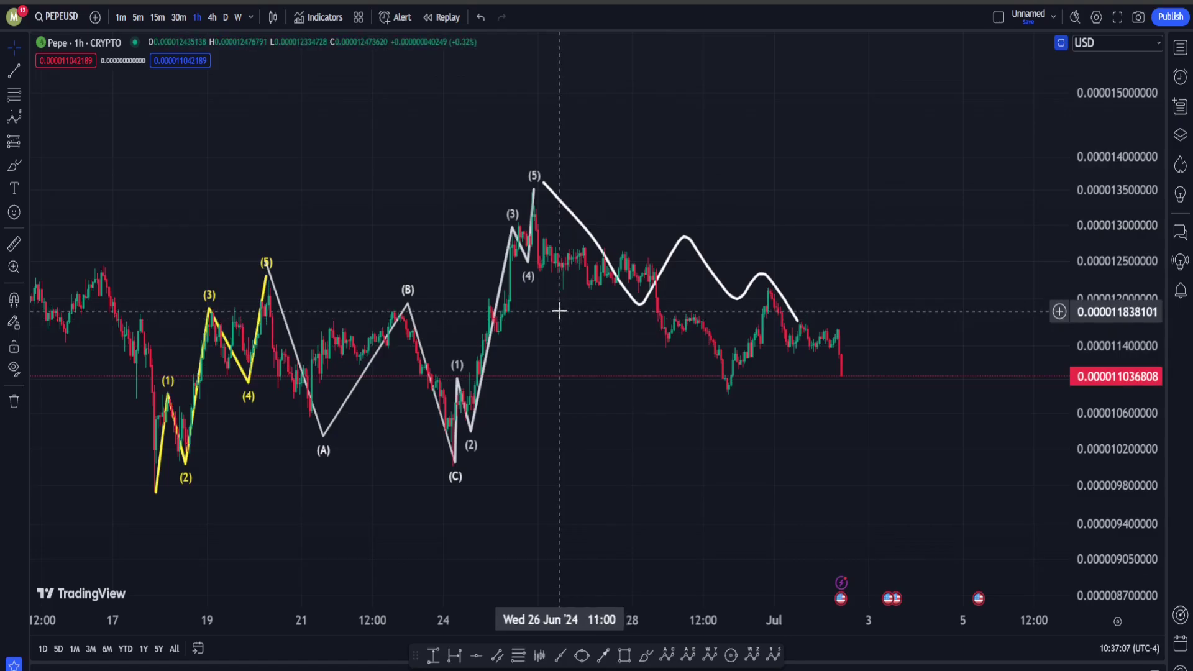
left_click_drag(645, 479, 757, 438)
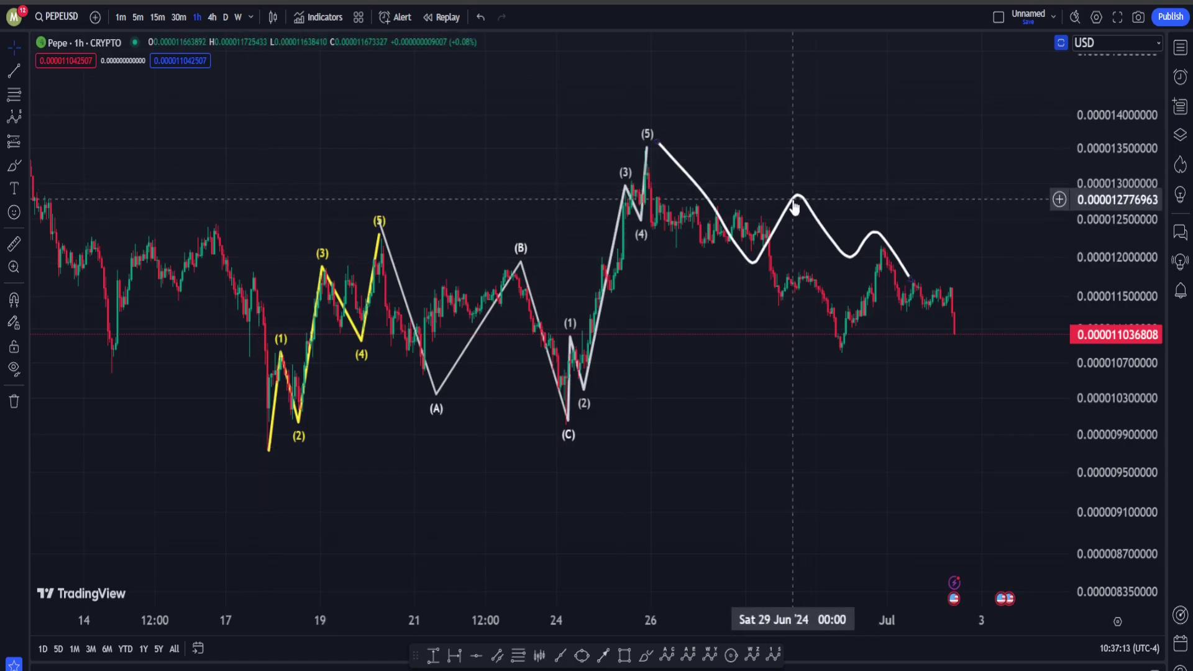
scroll(495, 251, "up", 5)
left_click_drag(413, 218, 791, 224)
double_click(1104, 202)
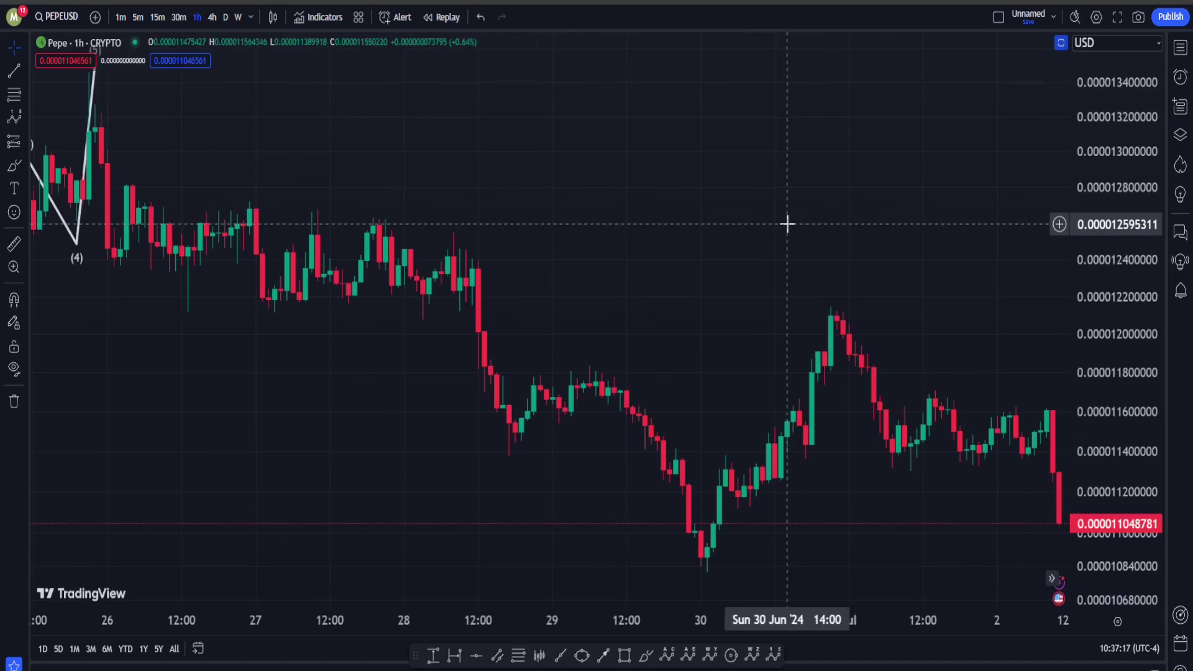
Draw a white downward five-wave impulse from about 0.00001345 through (1) 0.00001221, (2) 0.00001264, (3) 0.00001132 and (4) 0.00001186 to (5) 0.00001080
scroll(788, 224, "down", 2)
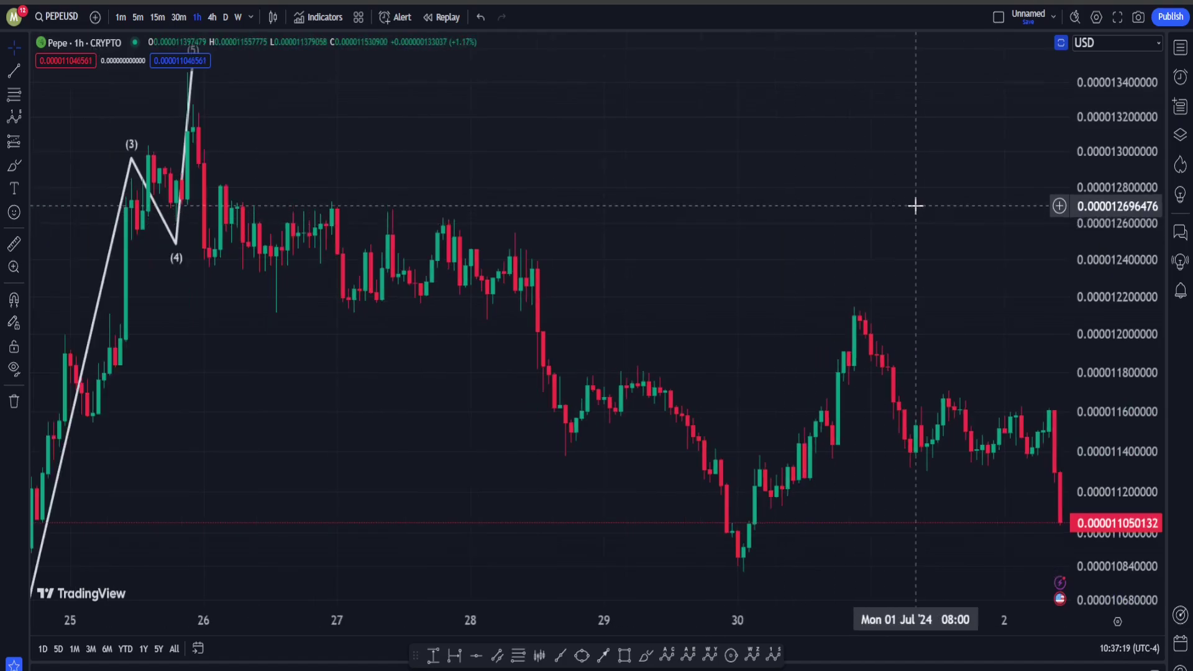
left_click_drag(914, 205, 860, 221)
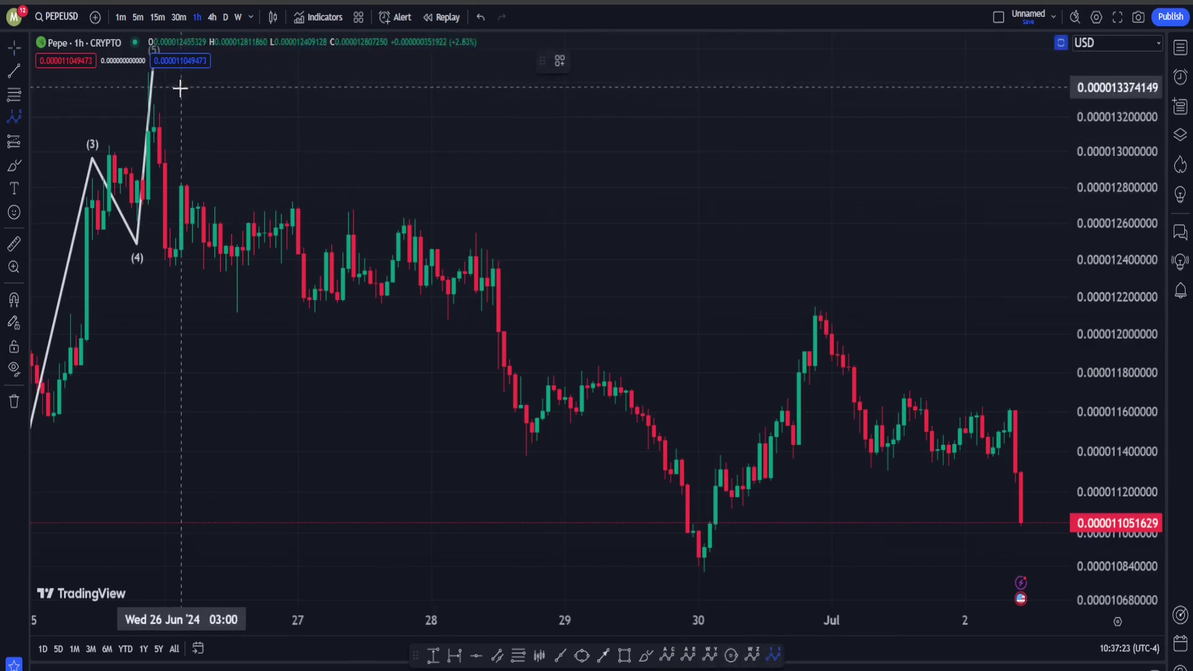
left_click(154, 75)
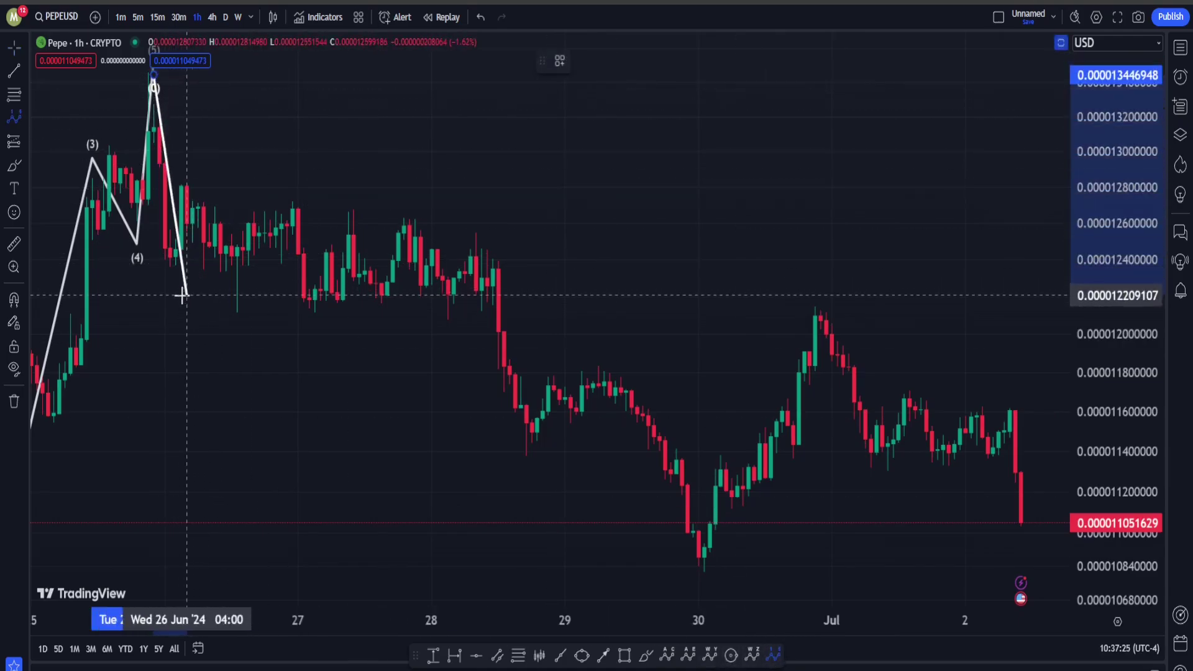
left_click(181, 295)
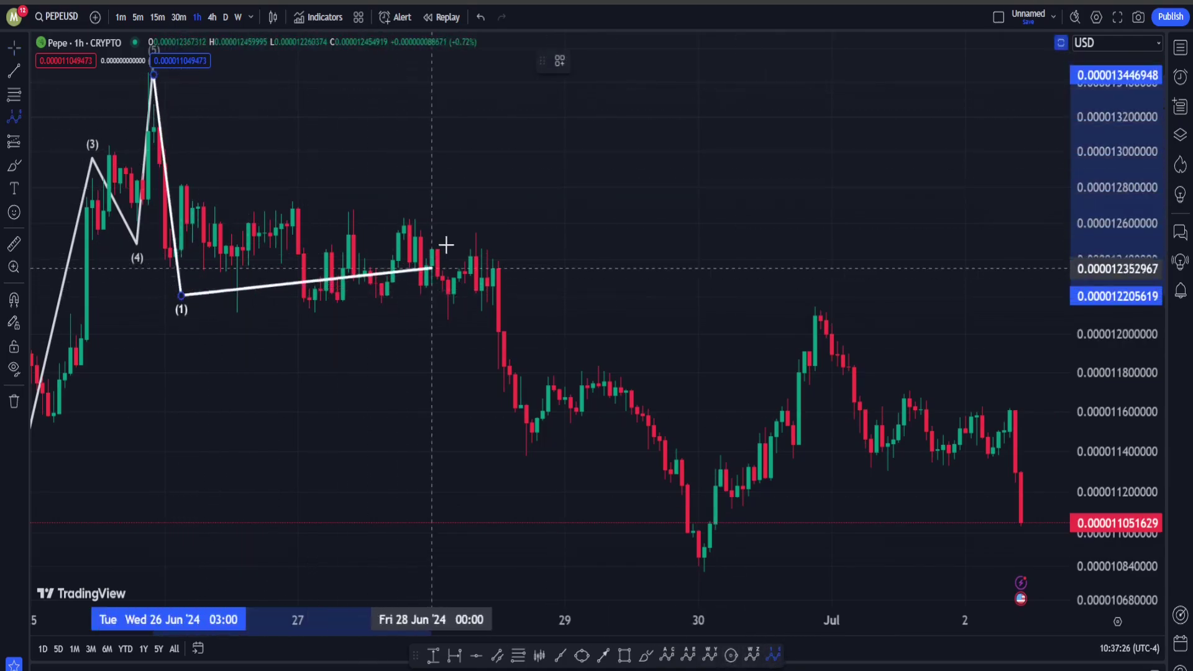
left_click(465, 217)
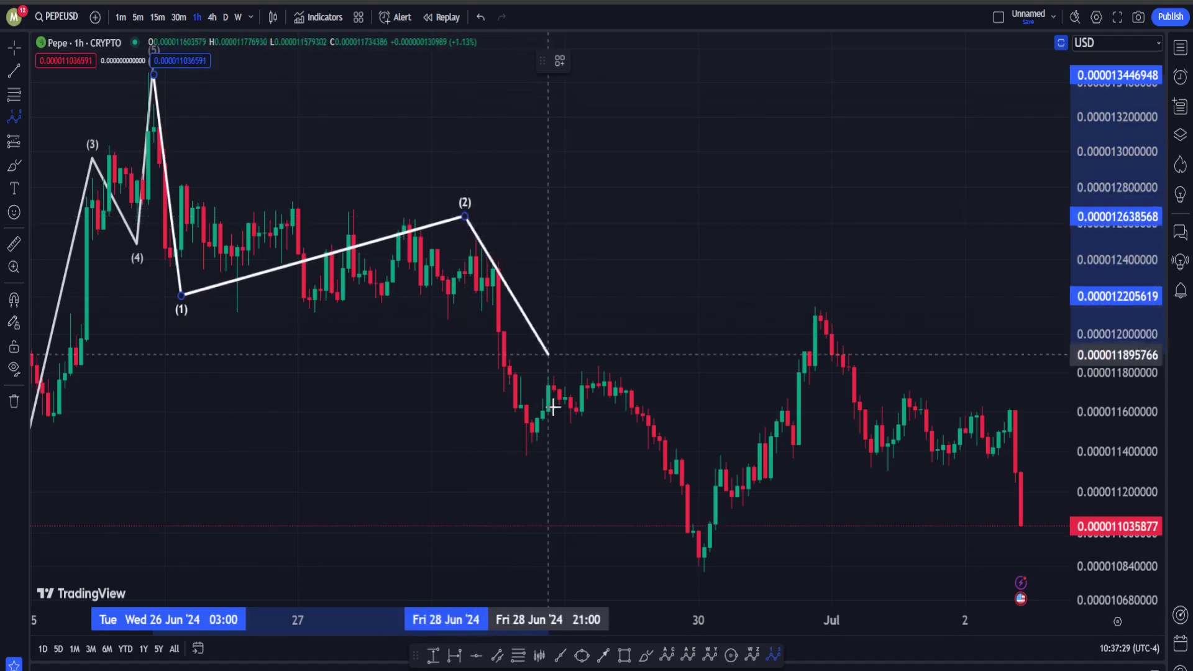
left_click(532, 468)
left_click(599, 361)
left_click(718, 571)
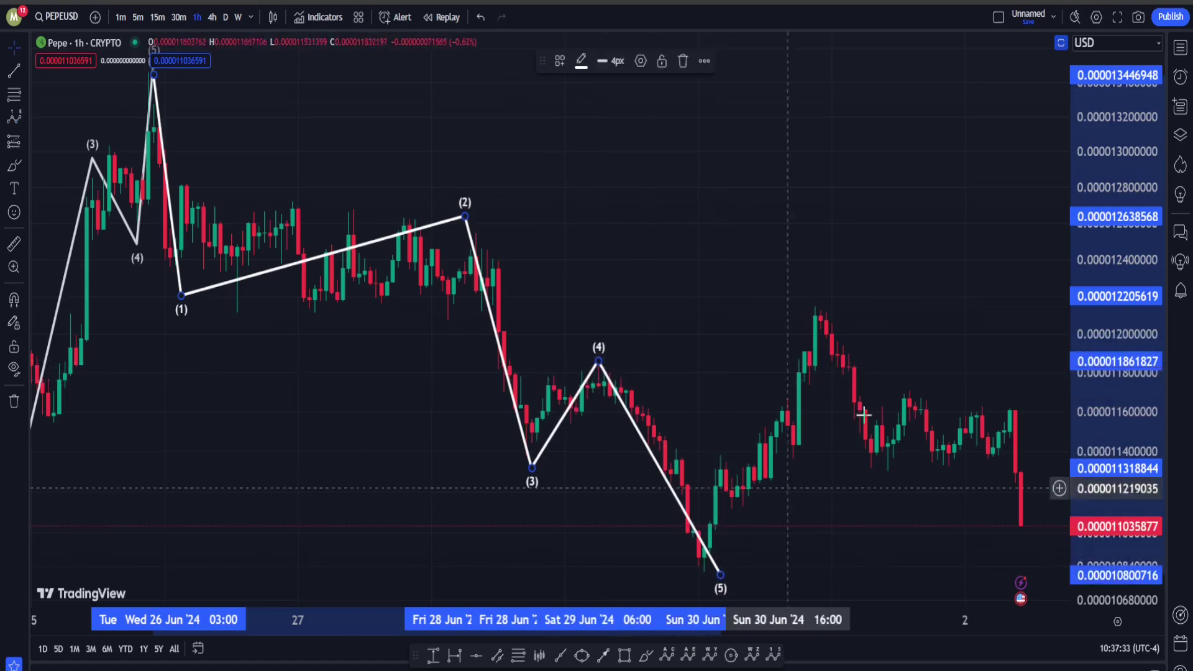
Draw a red A-B-C pattern from the 30 June low at about 0.00001080 to (A) 0.00001140, (B) 0.00001116 and (C) 0.00001216
scroll(765, 277, "down", 3)
mouse_move(901, 260)
left_mouse_down()
mouse_move(799, 279)
mouse_move(698, 458)
left_mouse_up()
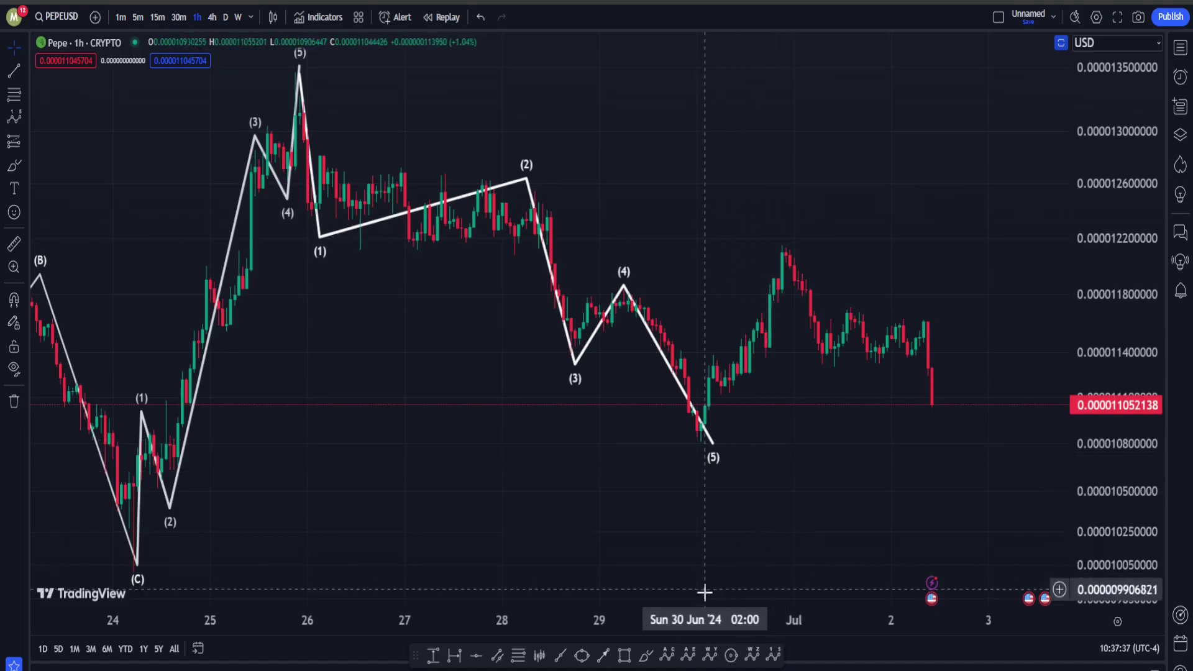
left_click(666, 654)
left_click(701, 441)
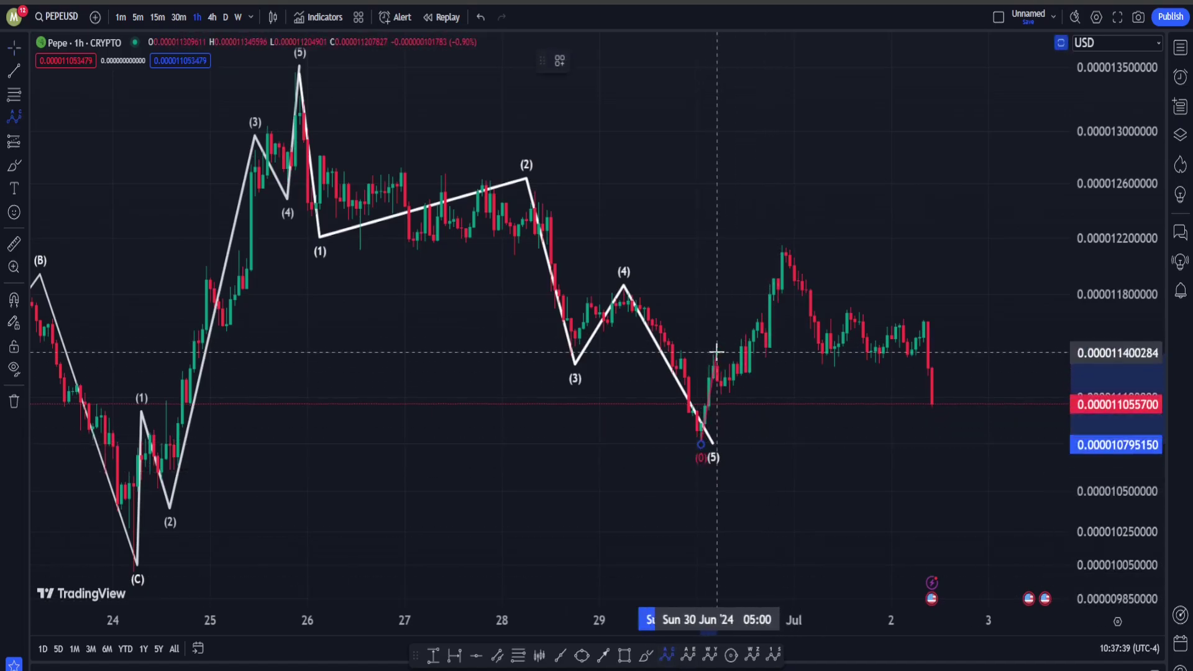
left_click(717, 353)
left_click(740, 386)
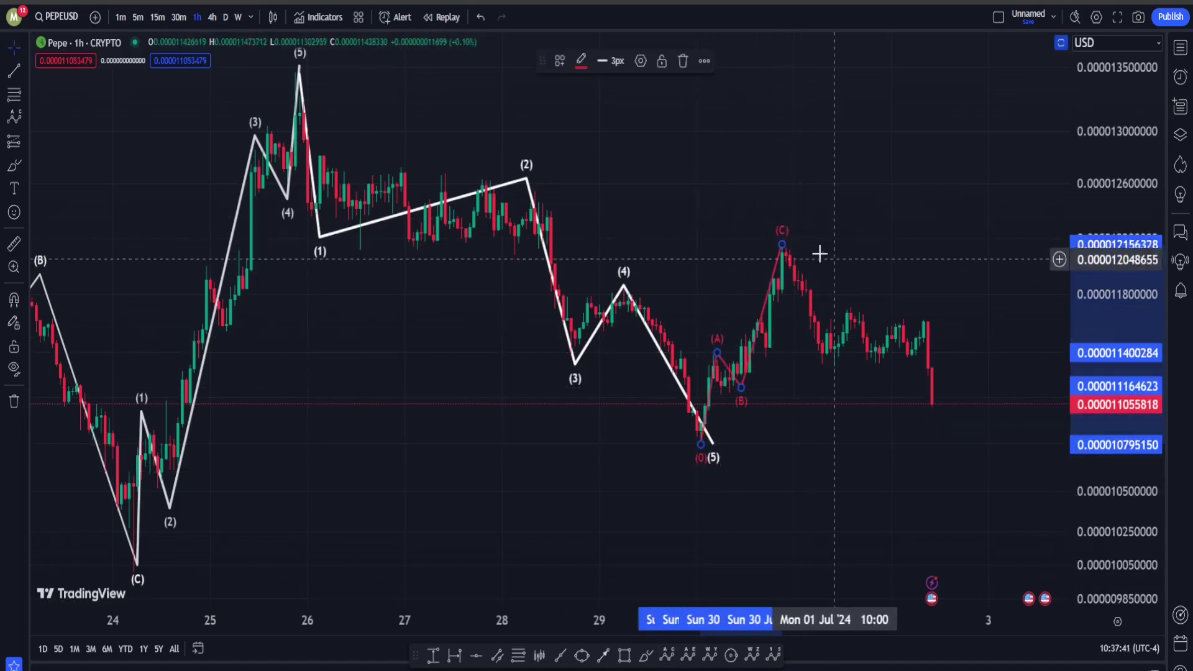
left_click_drag(883, 267, 804, 275)
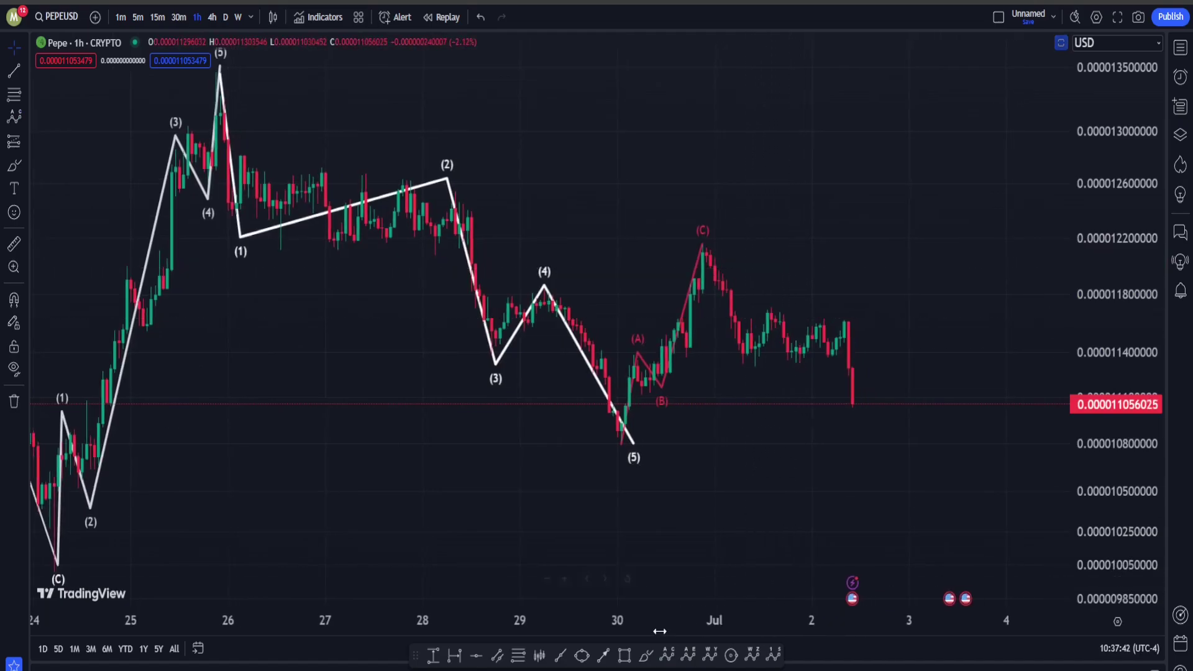
Draw a yellow W-X-Y pattern from about 0.00001078 to w 0.00001236, x 0.00001084 and y 0.00001221
left_click(710, 654)
left_click(618, 446)
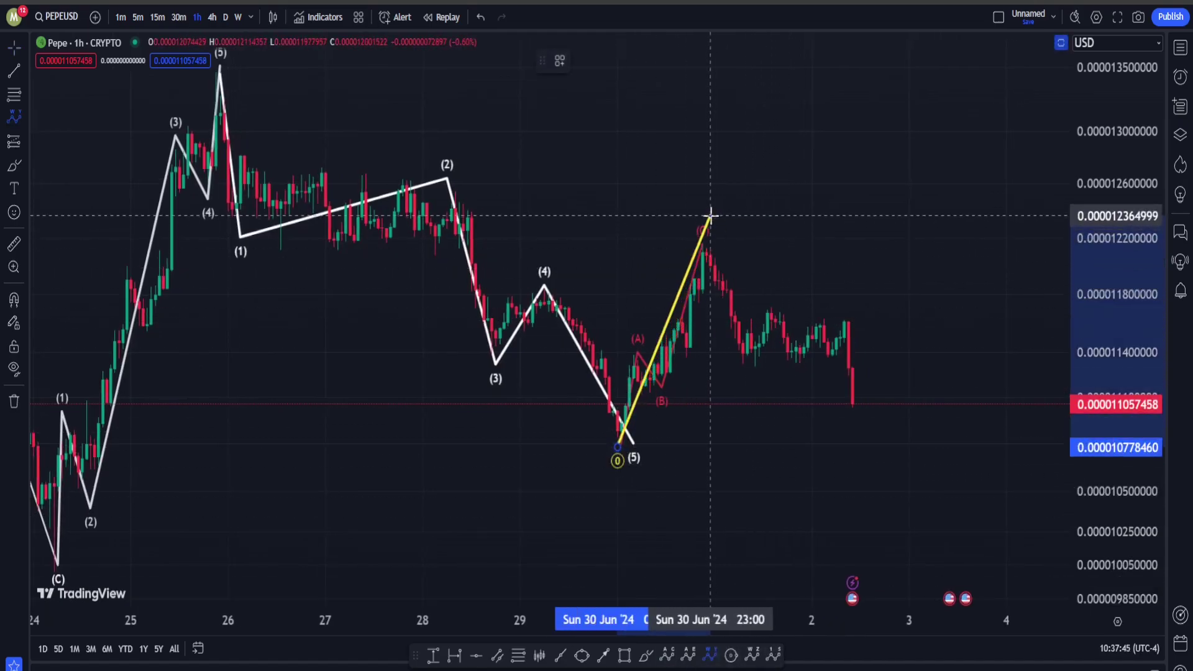
left_click(711, 216)
left_click(876, 437)
left_click(950, 237)
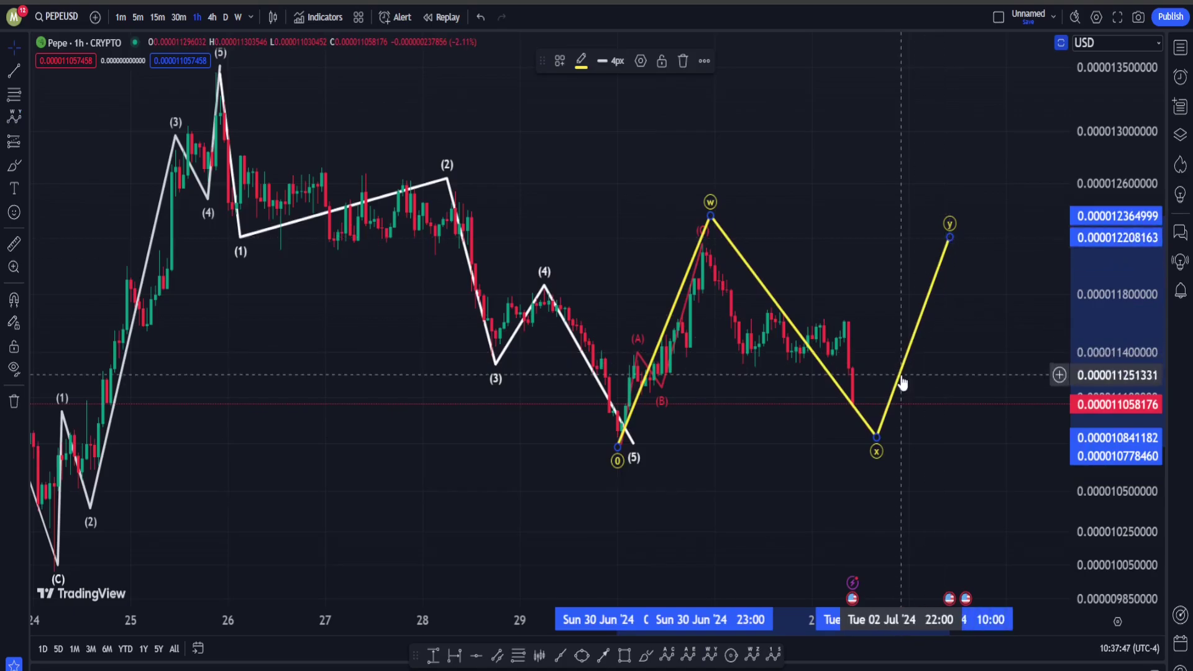
Brush white loops around the downward impulse and the W-X-Y pattern, plus a falling line from point y to below 0.0000093
scroll(891, 272, "down", 4)
left_click_drag(901, 152, 695, 167)
left_click_drag(1108, 166, 1066, 353)
left_click(646, 656)
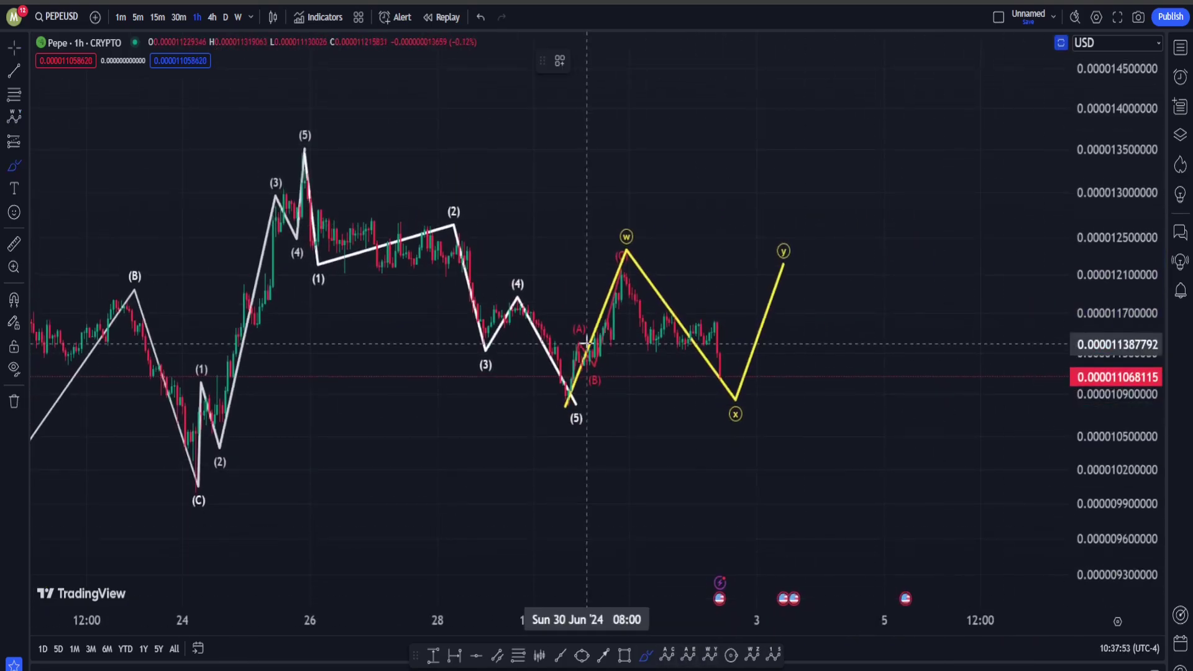
mouse_move(593, 357)
left_mouse_down()
mouse_move(400, 120)
mouse_move(502, 410)
left_mouse_up()
mouse_move(793, 163)
left_mouse_down()
mouse_move(545, 418)
mouse_move(716, 178)
left_mouse_up()
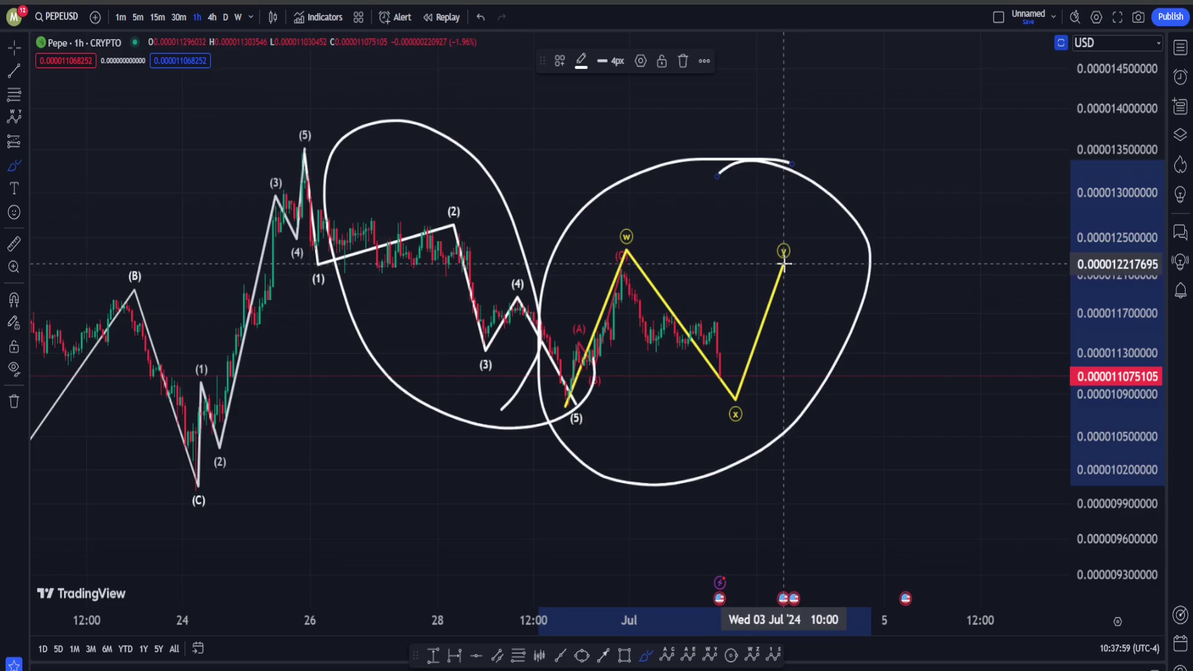
left_click_drag(784, 264, 997, 606)
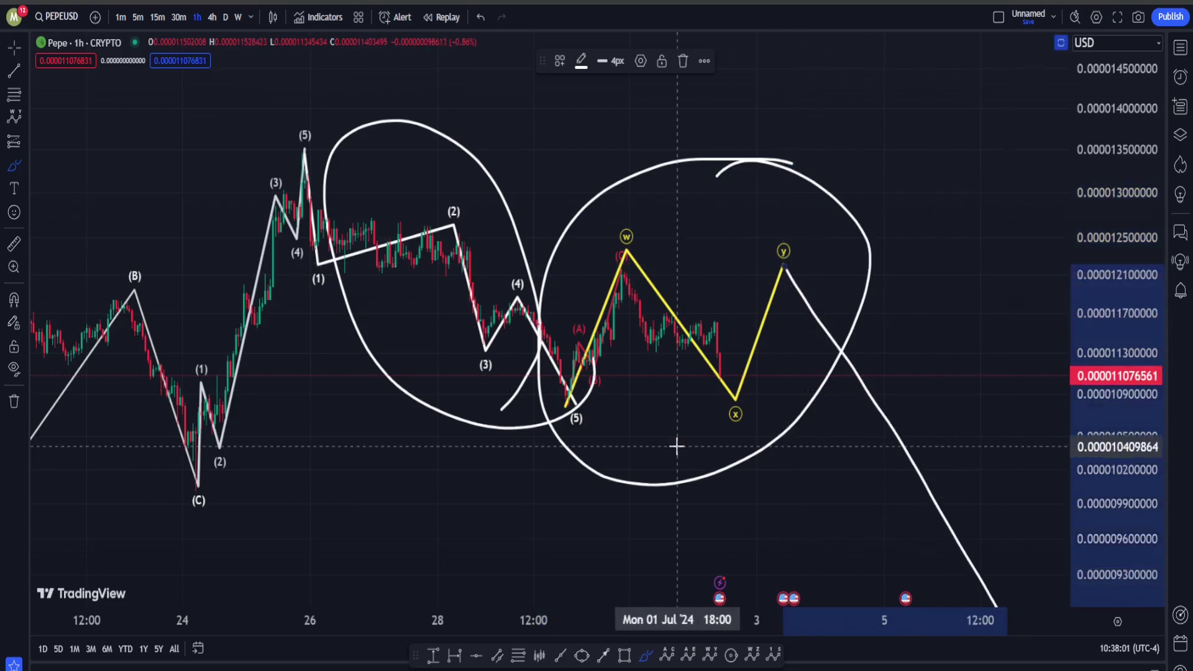
Brush a white loop around the start of the yellow impulse, and undo all the white brush strokes
scroll(665, 407, "down", 5)
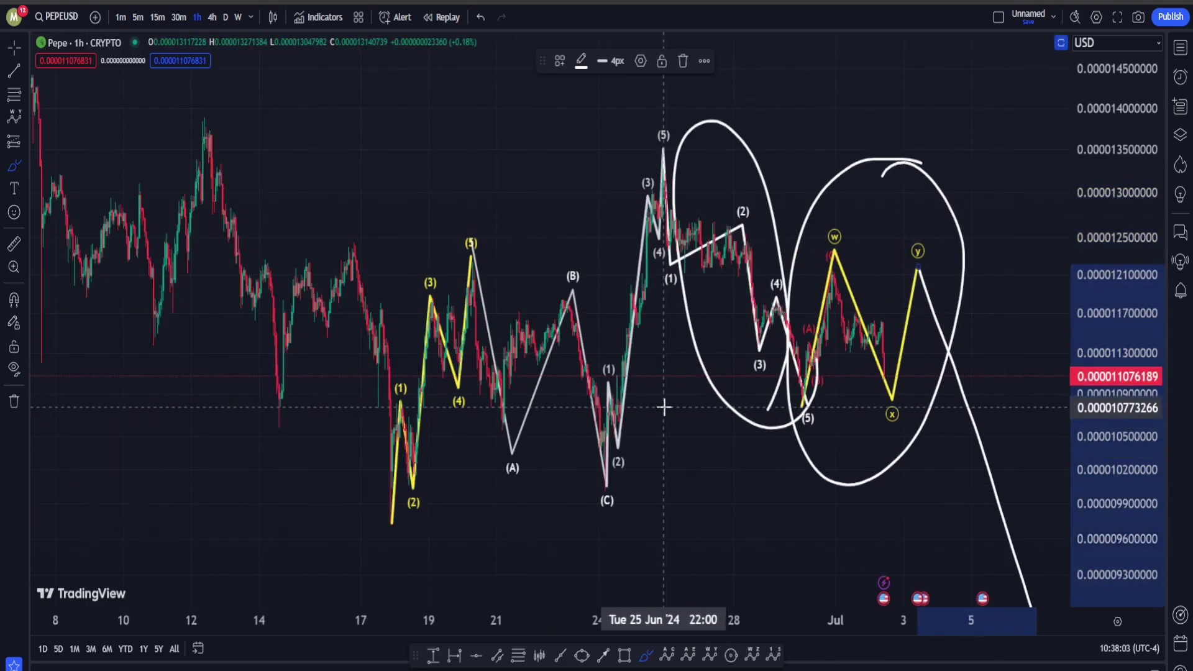
mouse_move(346, 519)
left_mouse_down()
mouse_move(506, 491)
mouse_move(424, 478)
left_mouse_up()
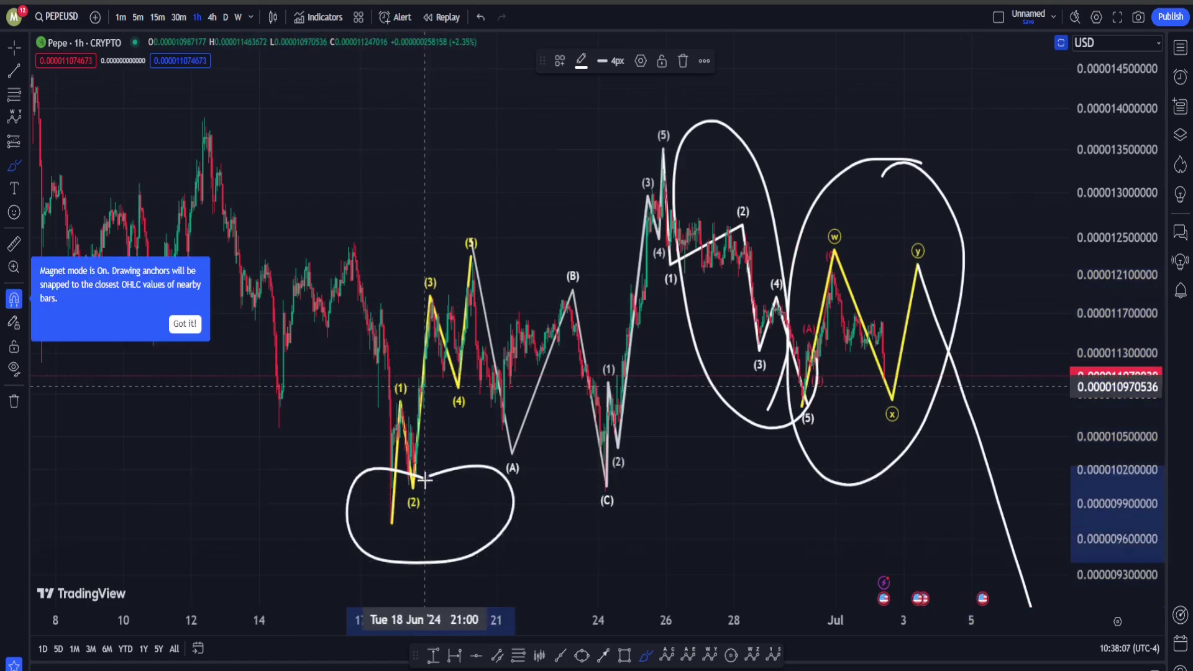
key("ctrl+z")
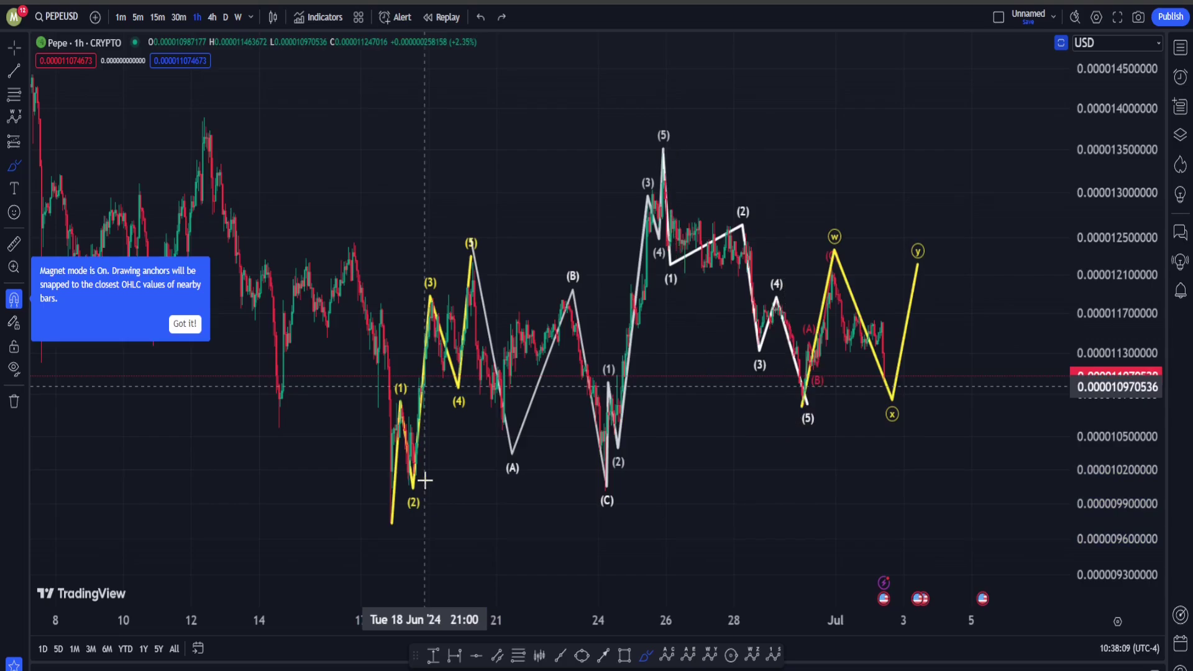
key("Escape")
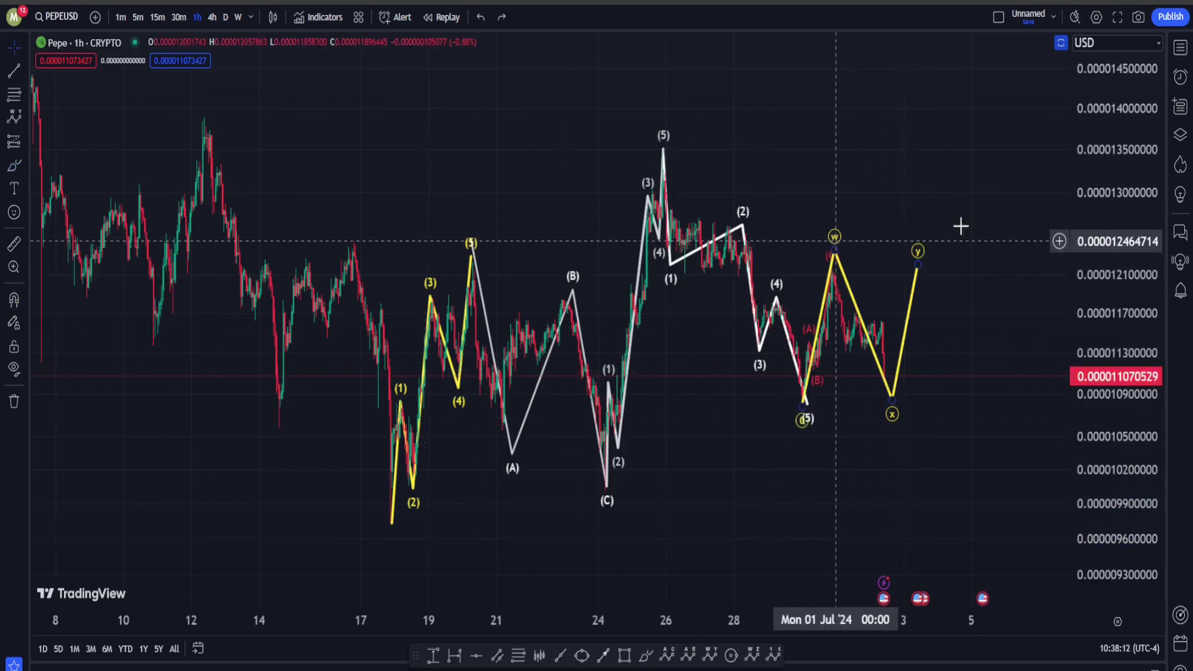
Delete the yellow W-X-Y pattern and the white downward five-wave impulse
scroll(830, 246, "up", 5)
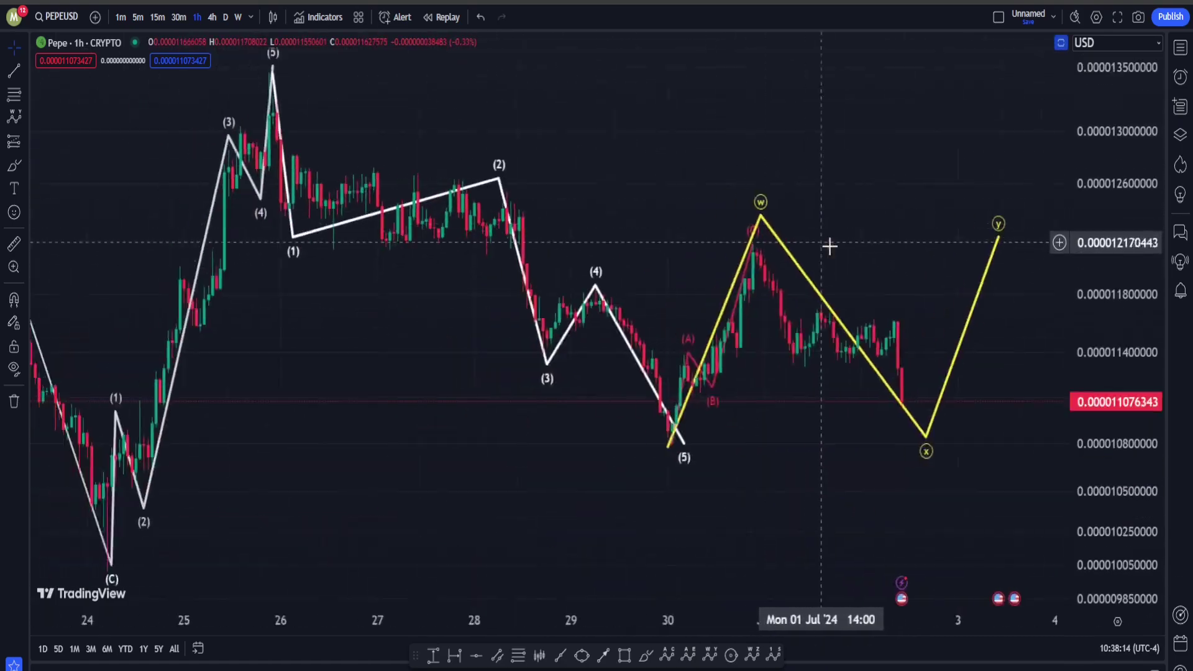
left_click(770, 210)
key("Delete")
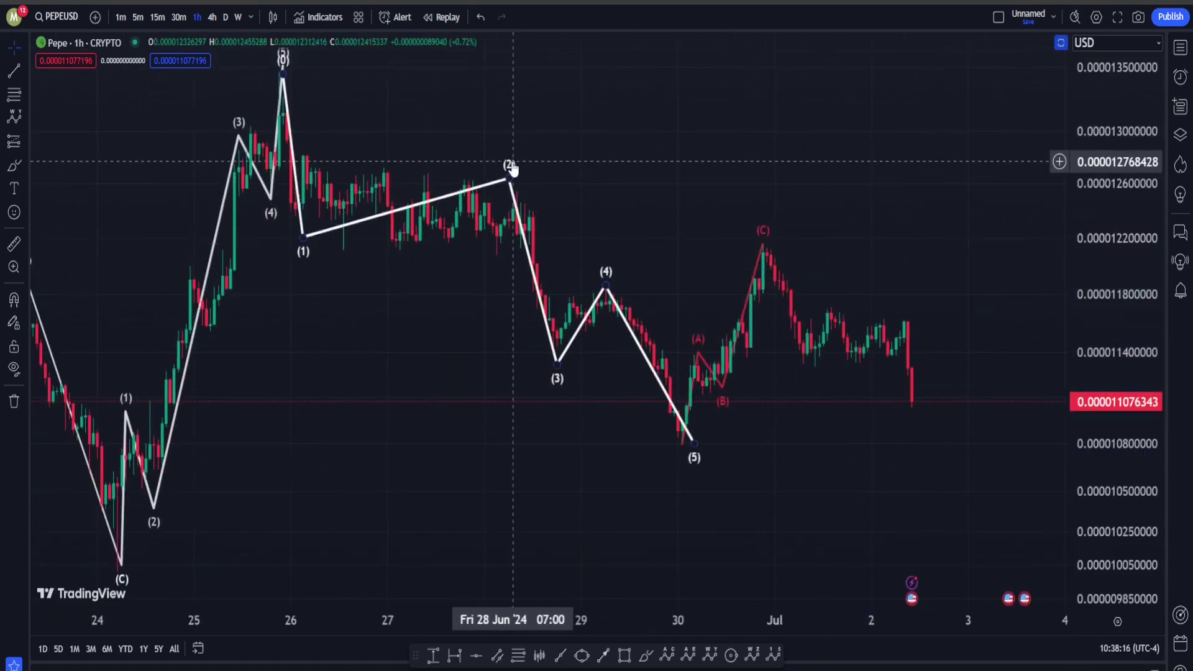
left_click(511, 168)
key("Delete")
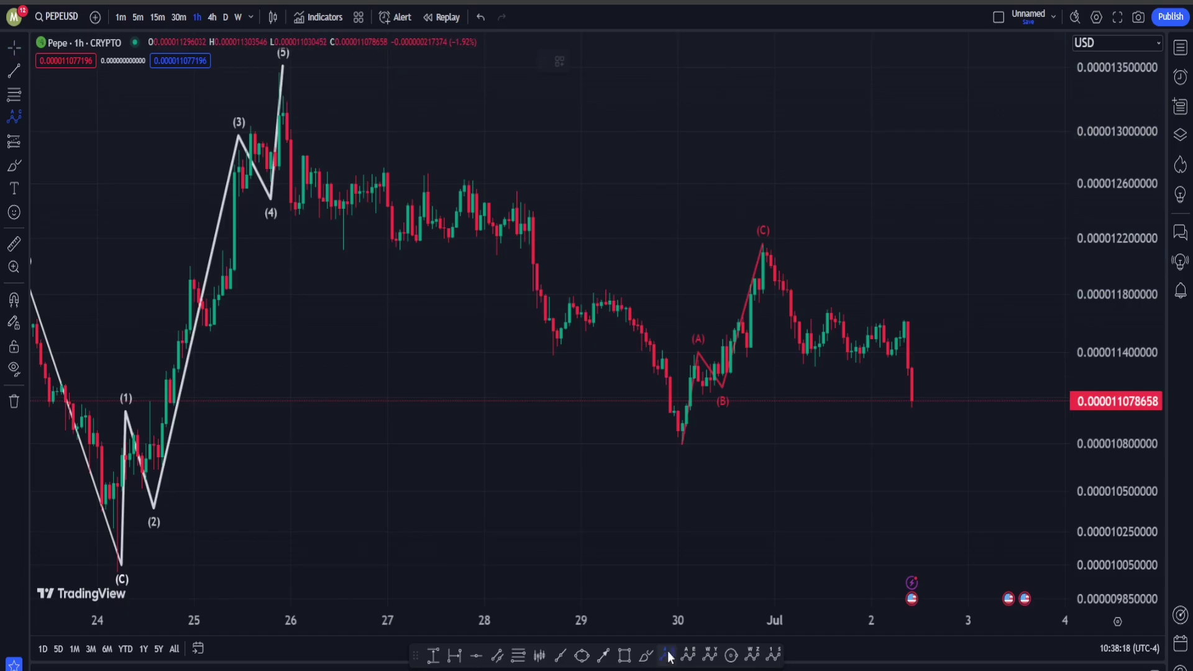
Draw a red A-B-C pattern from about 0.00001349 to (A) 0.00001216, (B) 0.00001274 and (C) 0.00001075, and delete it
left_click(283, 69)
left_click(299, 244)
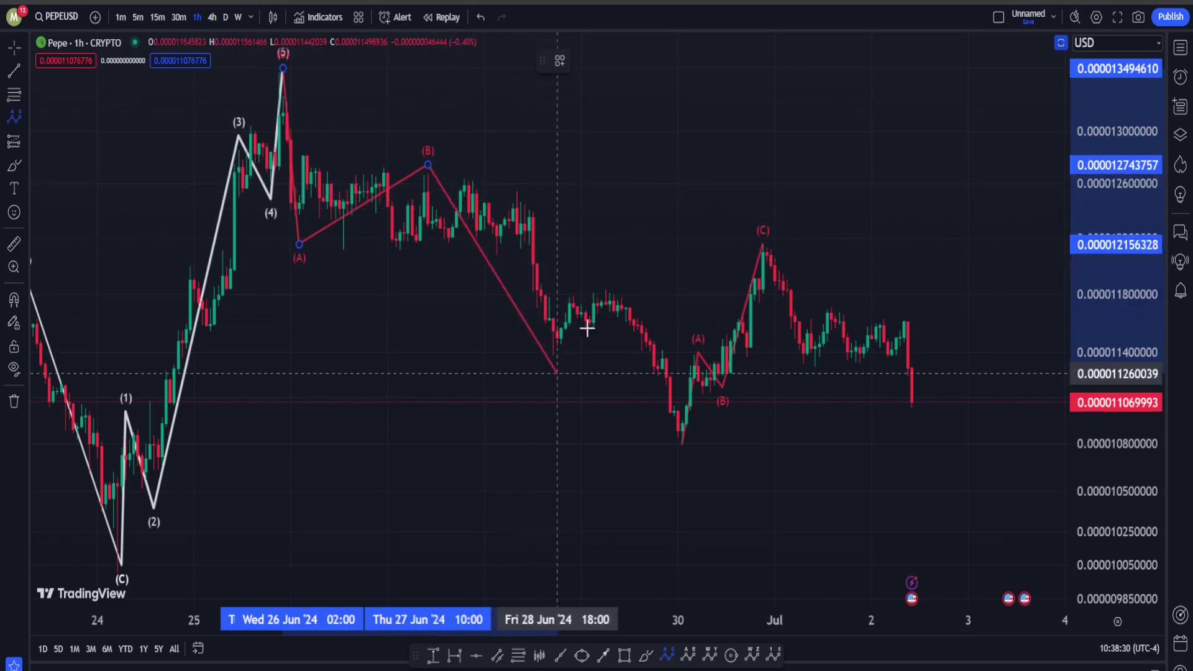
left_click(670, 453)
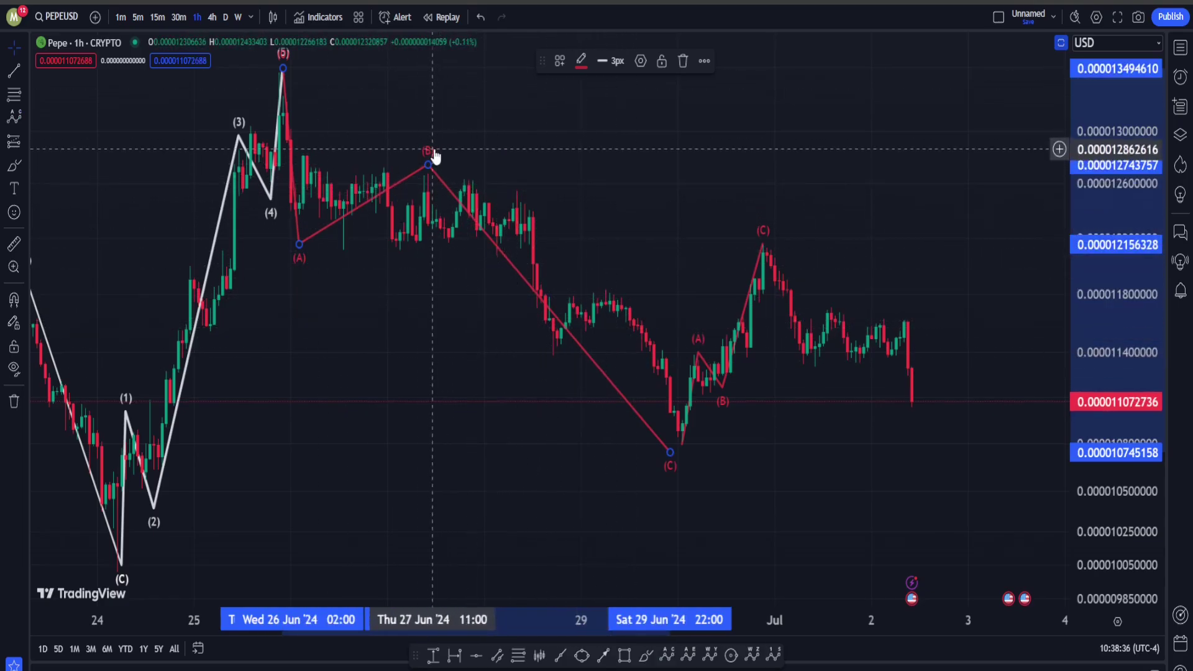
key("Delete")
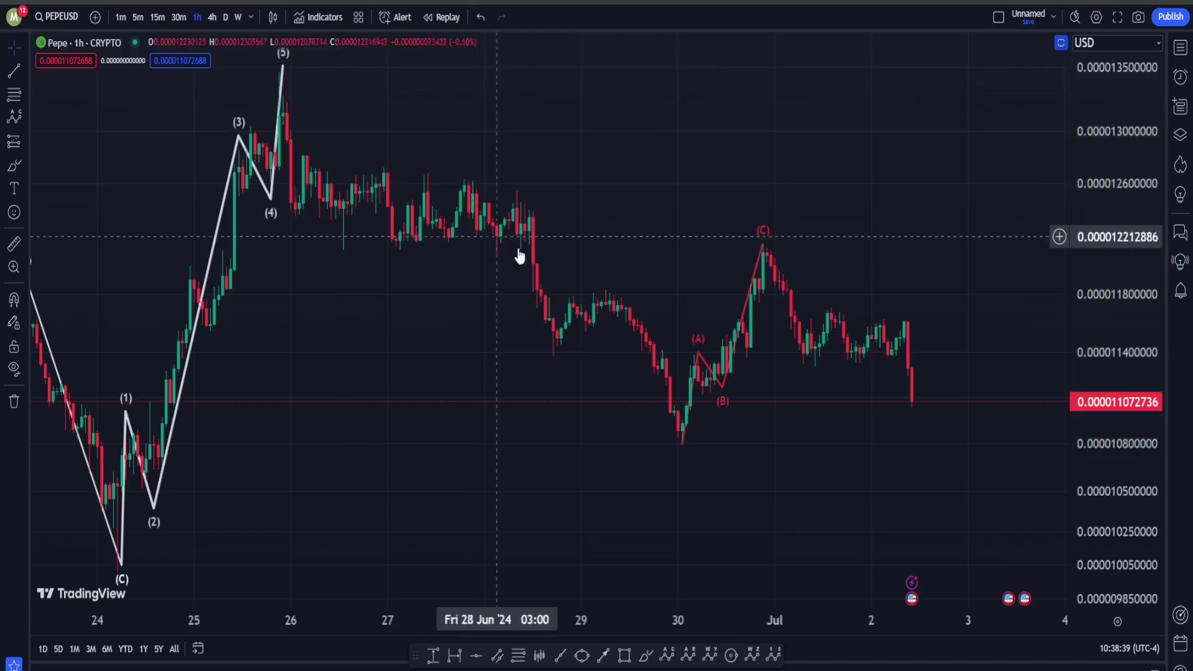
Brush a white falling line from the latest candles to about 0.0000081 and a loop around the white (C) low, and undo both
scroll(668, 376, "down", 1)
scroll(668, 375, "down", 2)
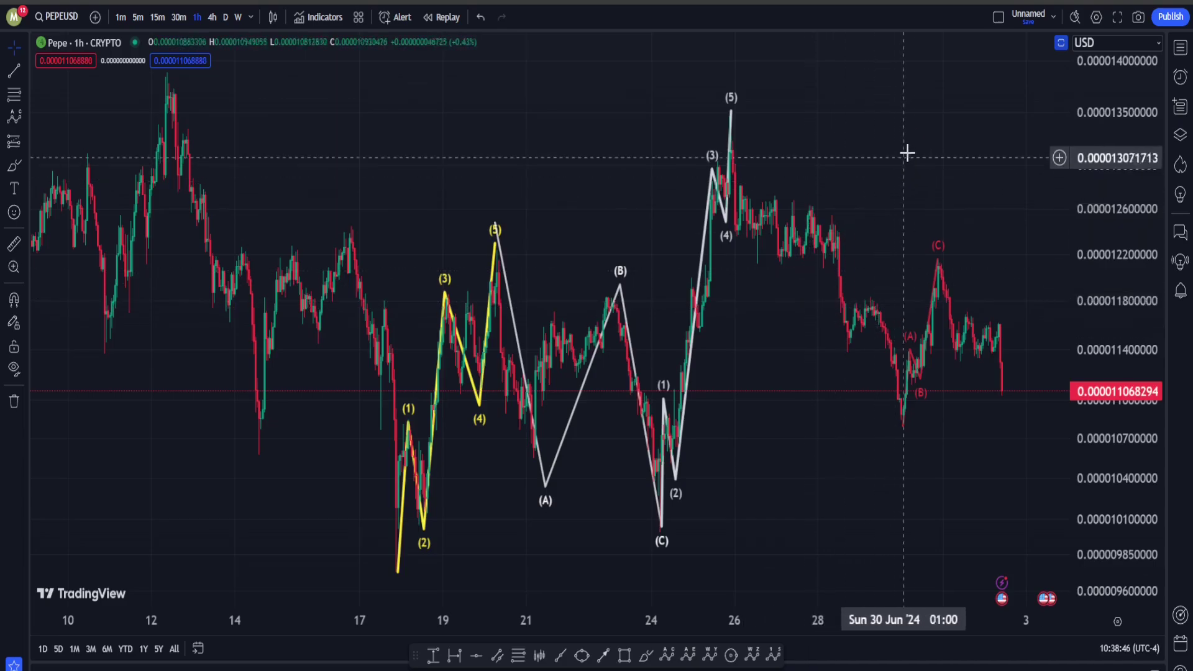
left_click_drag(855, 160, 788, 248)
left_click_drag(908, 210, 733, 155)
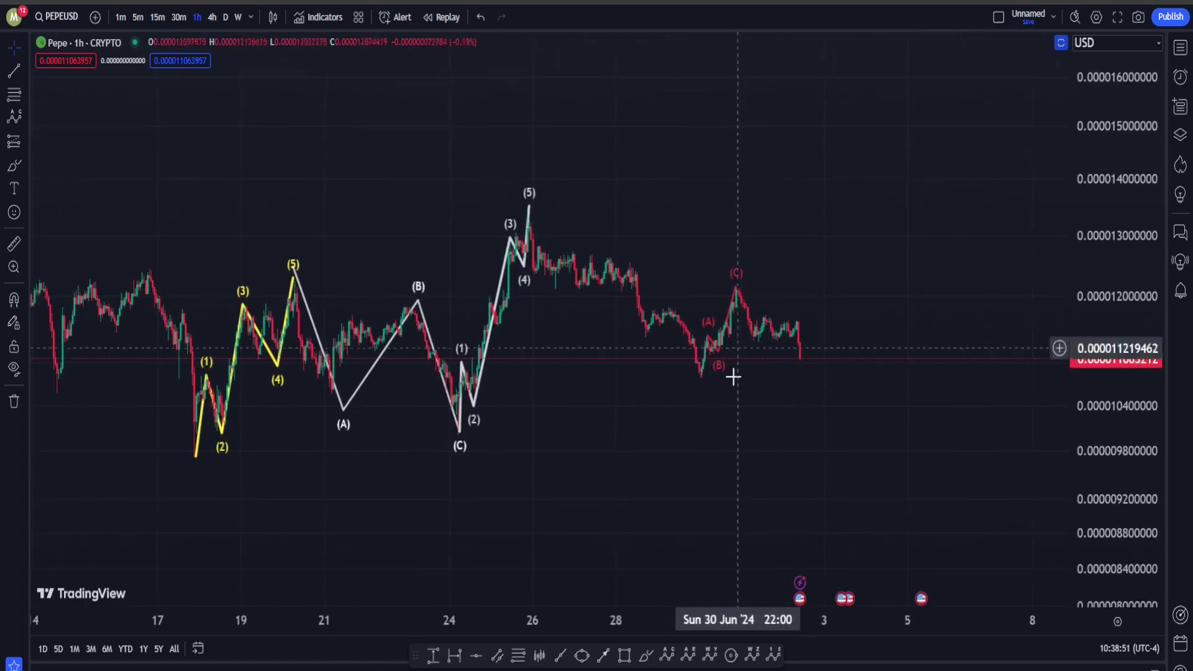
left_click(647, 657)
left_click_drag(799, 326, 977, 596)
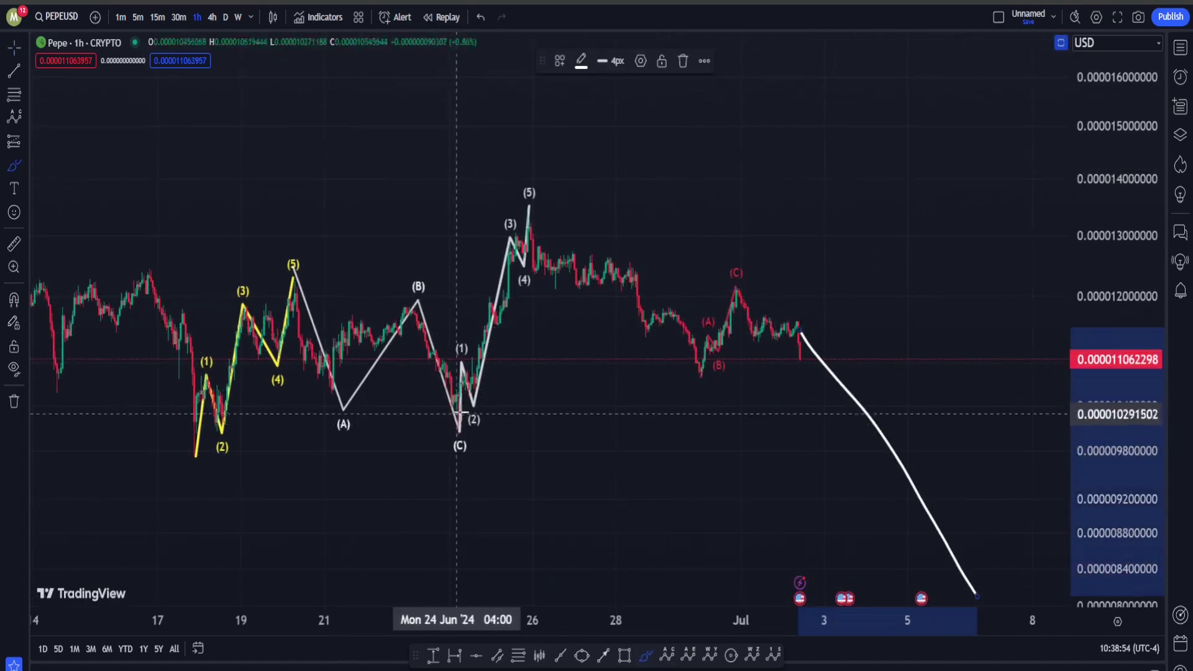
mouse_move(472, 393)
left_mouse_down()
mouse_move(439, 412)
mouse_move(475, 394)
left_mouse_up()
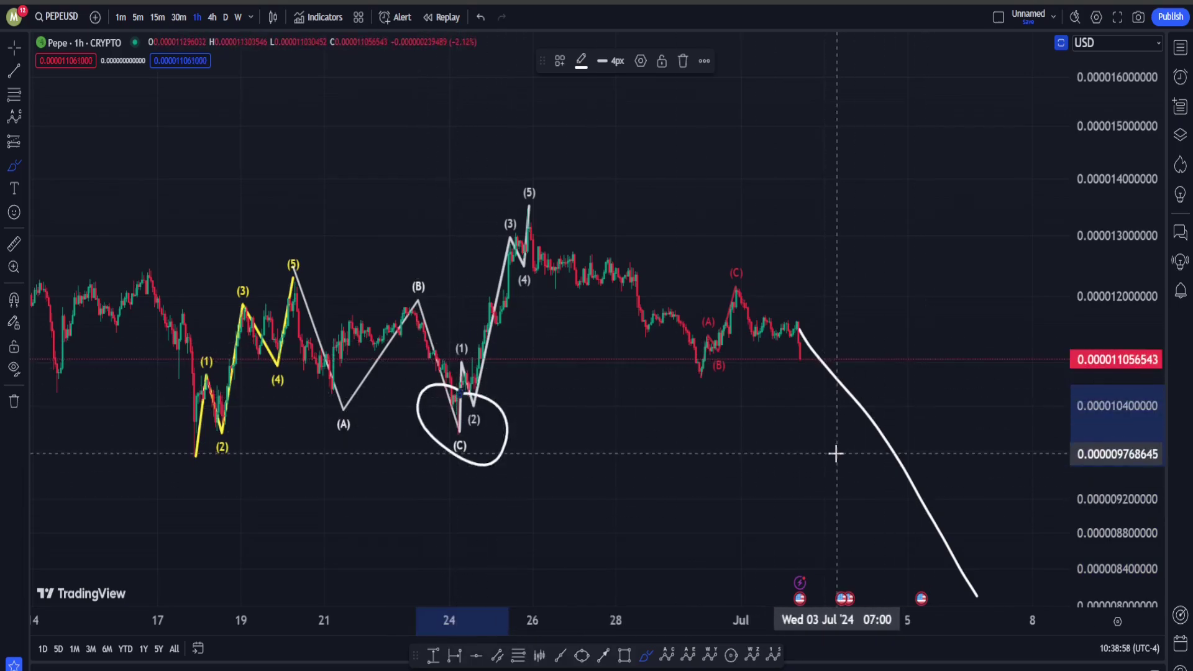
key("ctrl")
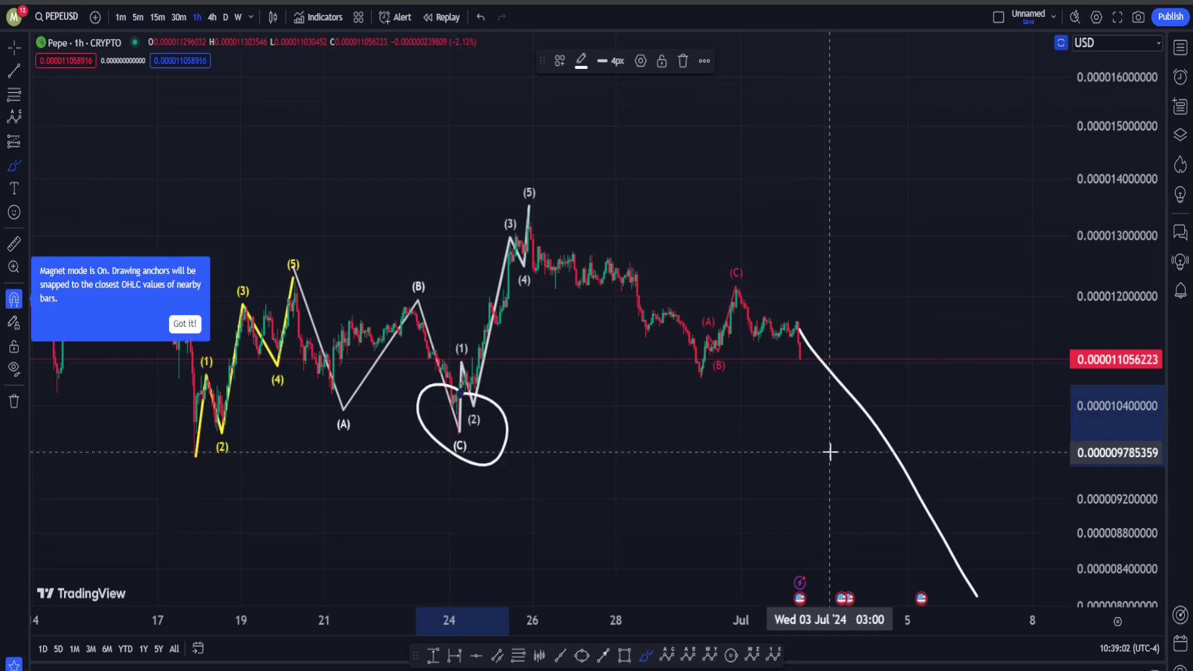
key("ctrl+z")
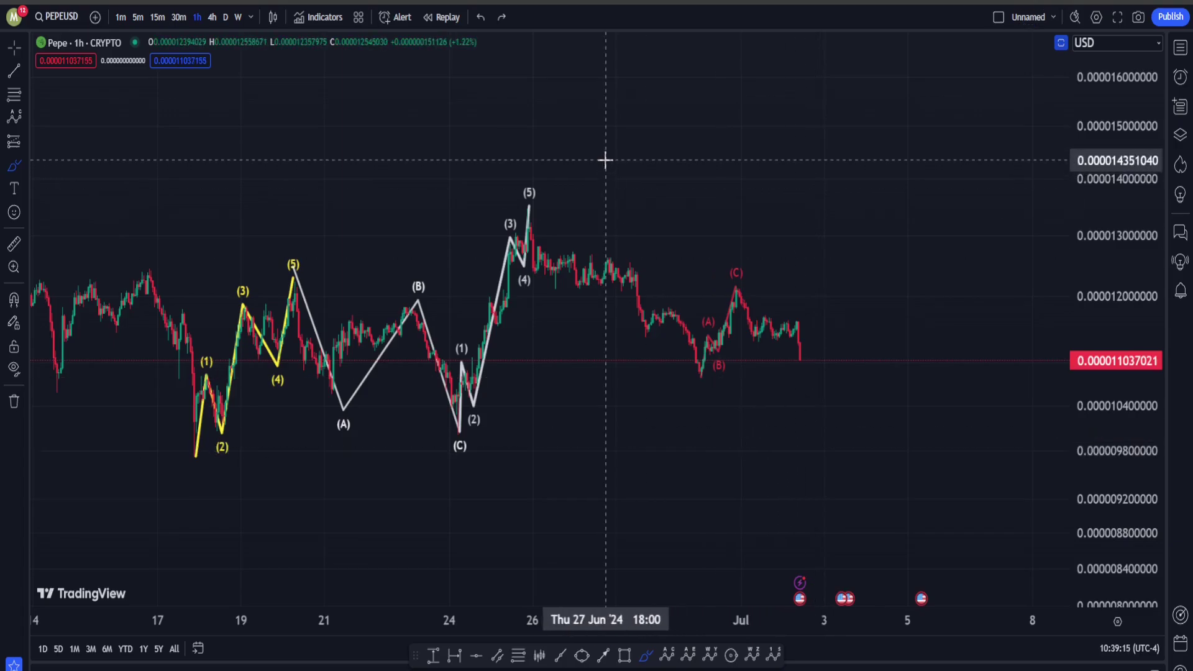
Switch to the weekly timeframe and examine the MACD and Stoch RSI at the latest candles
key("Escape")
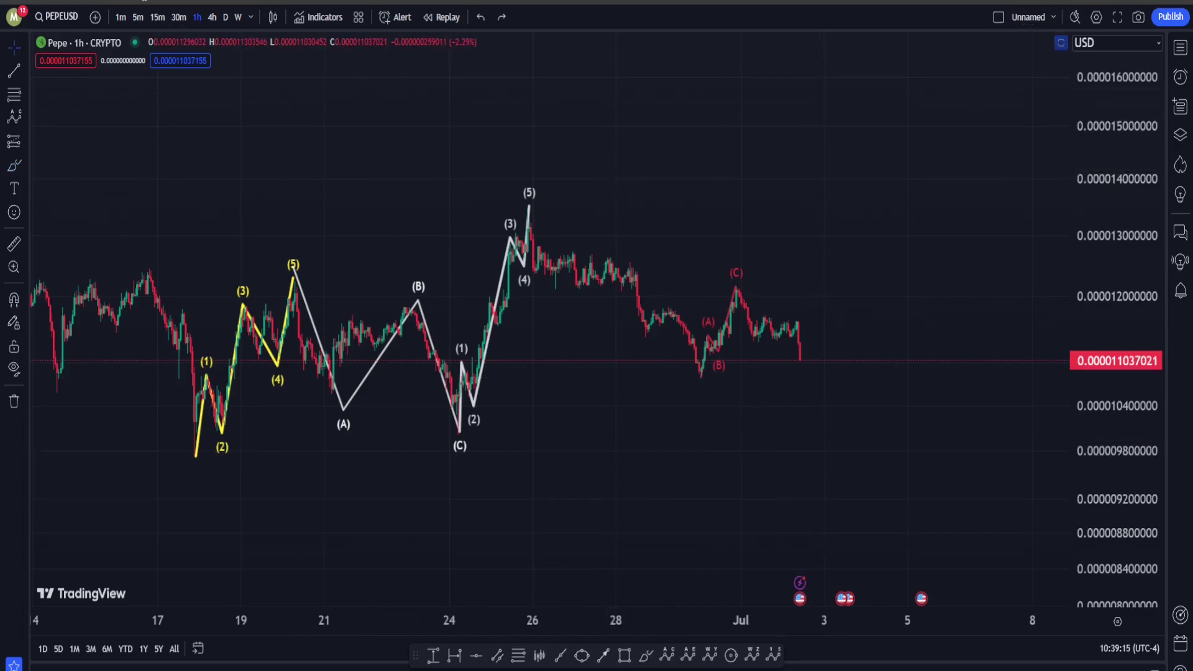
left_click(237, 17)
scroll(1010, 335, "up", 3)
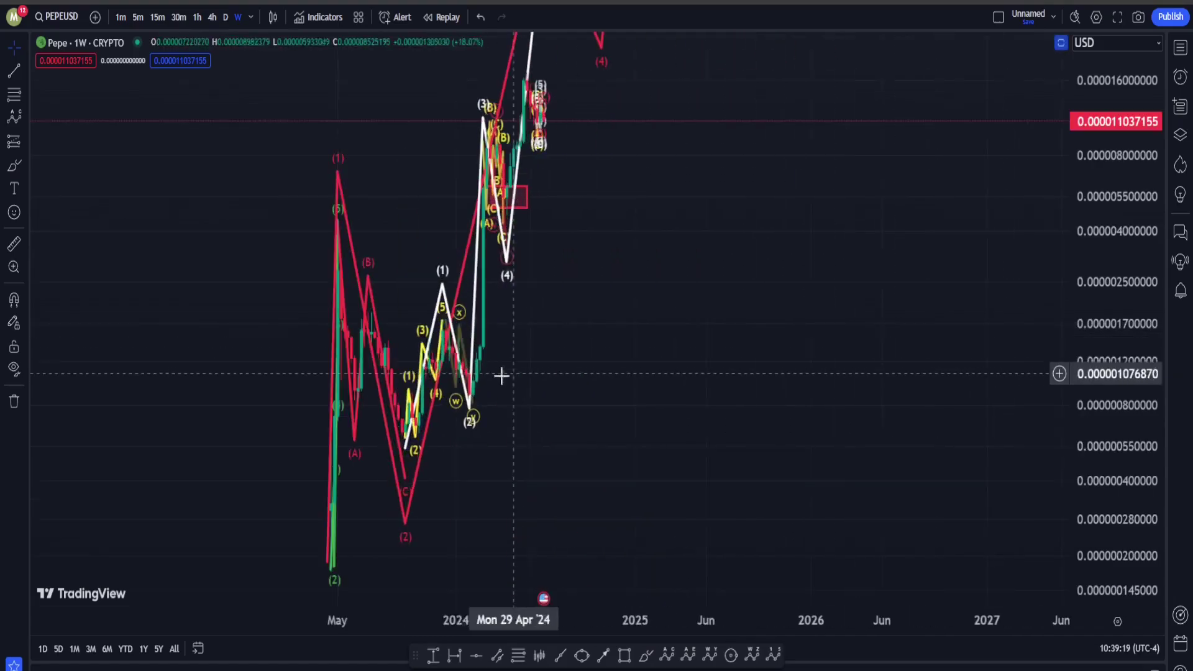
scroll(501, 375, "up", 10)
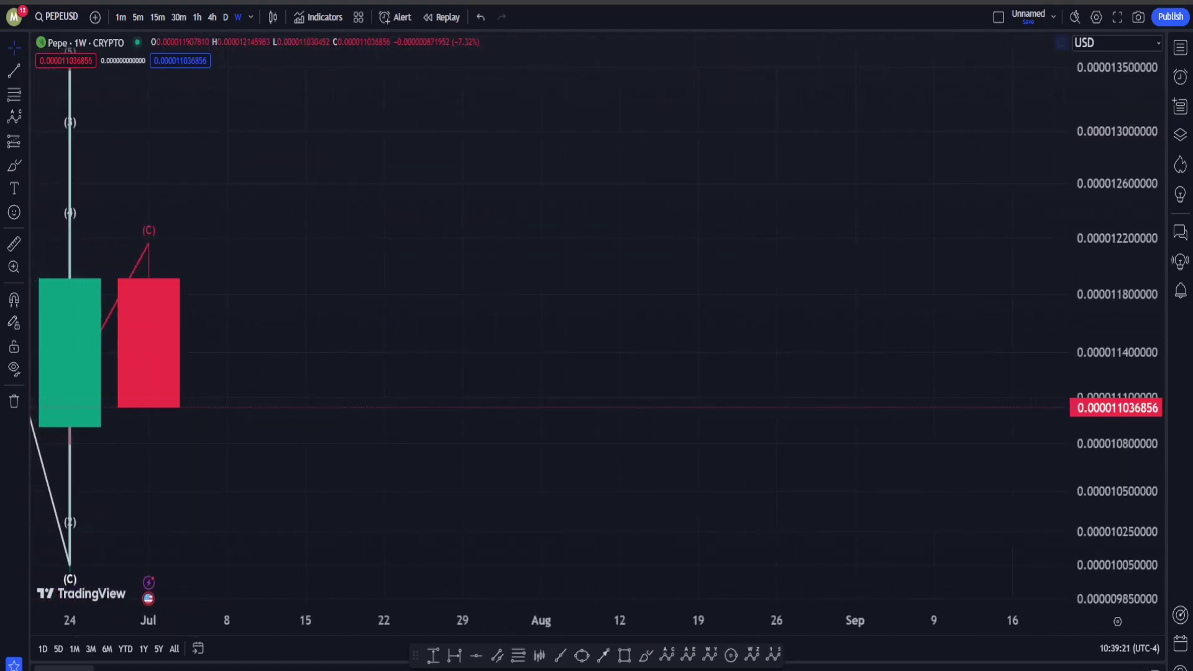
left_click_drag(381, 274, 960, 198)
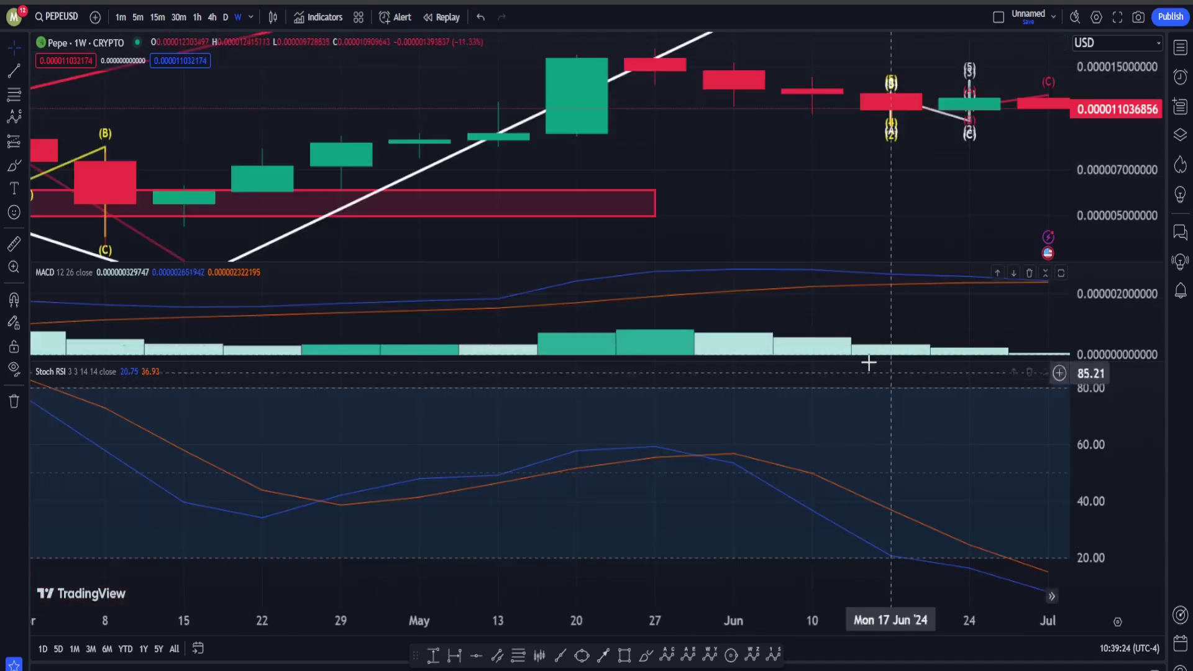
left_click_drag(868, 360, 558, 269)
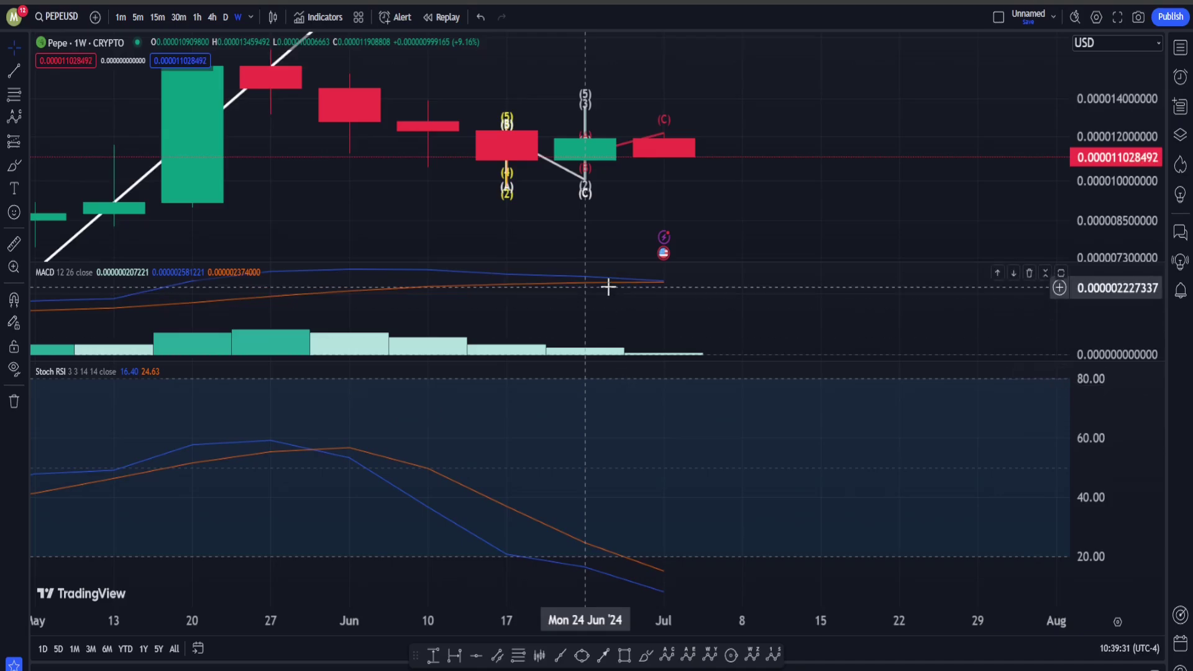
scroll(697, 480, "down", 3)
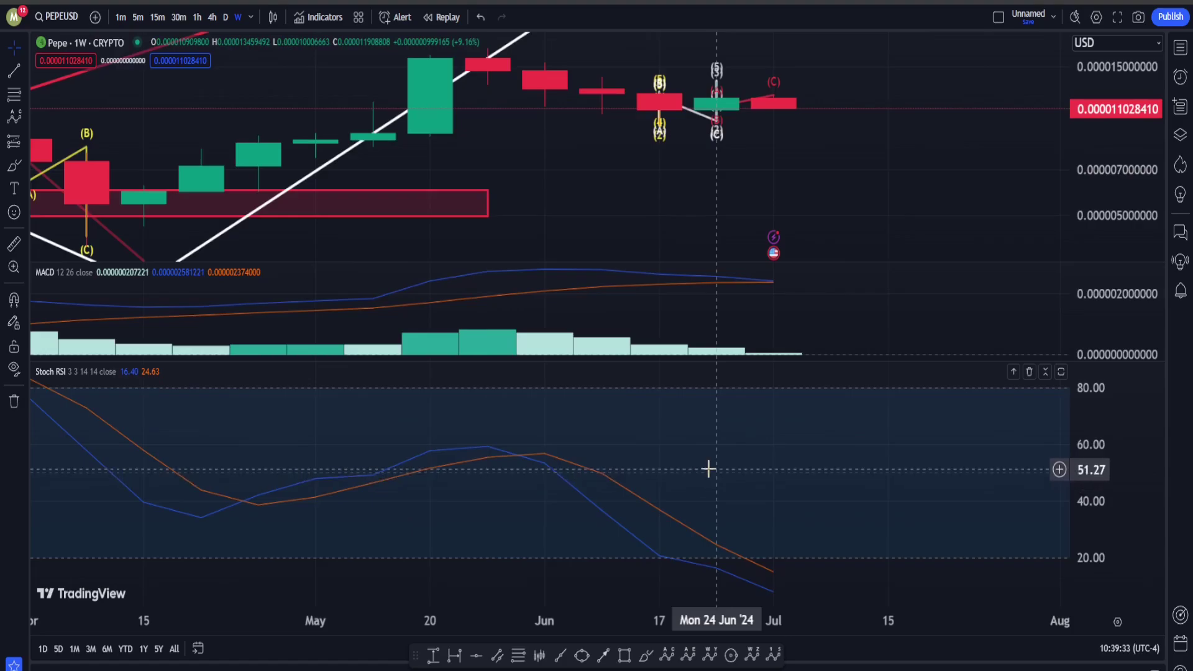
left_click_drag(764, 435, 669, 454)
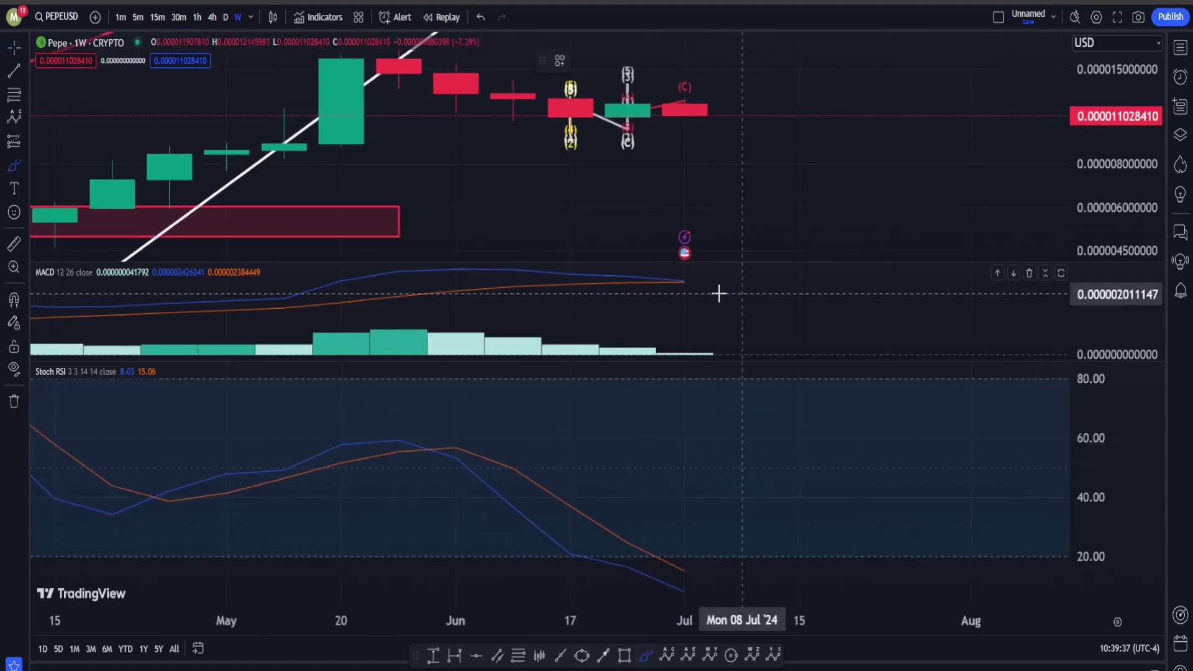
Brush a white falling path from the latest weekly candle to about 0.0000065, and undo it
left_click_drag(674, 98, 800, 200)
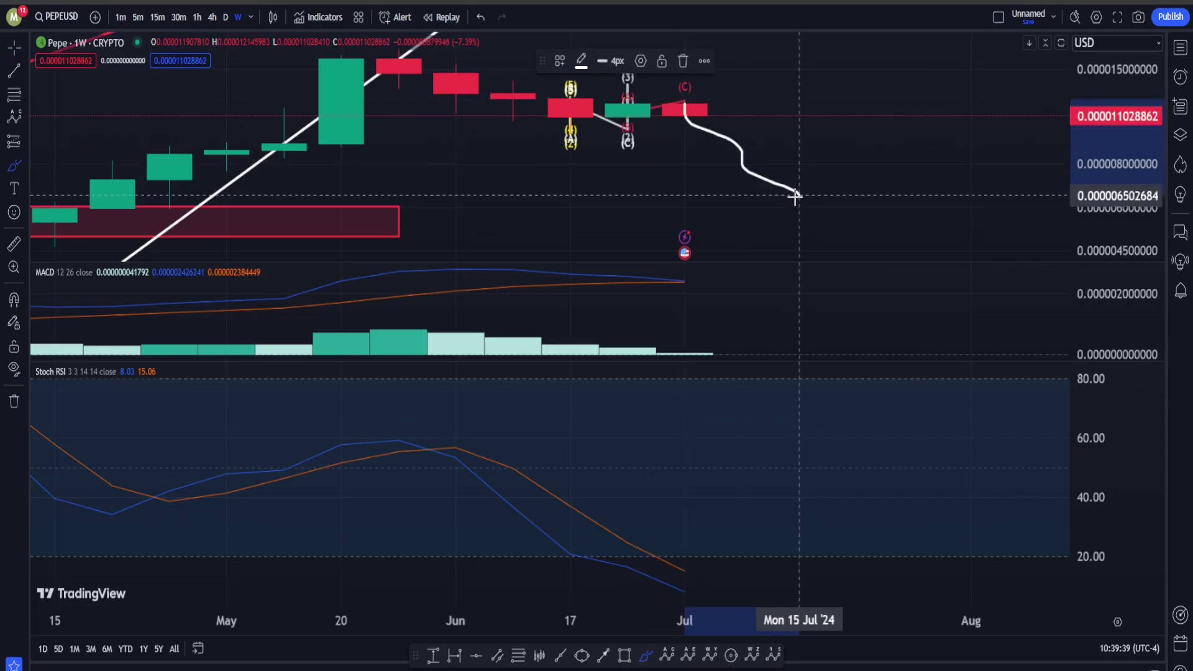
key("ctrl+z")
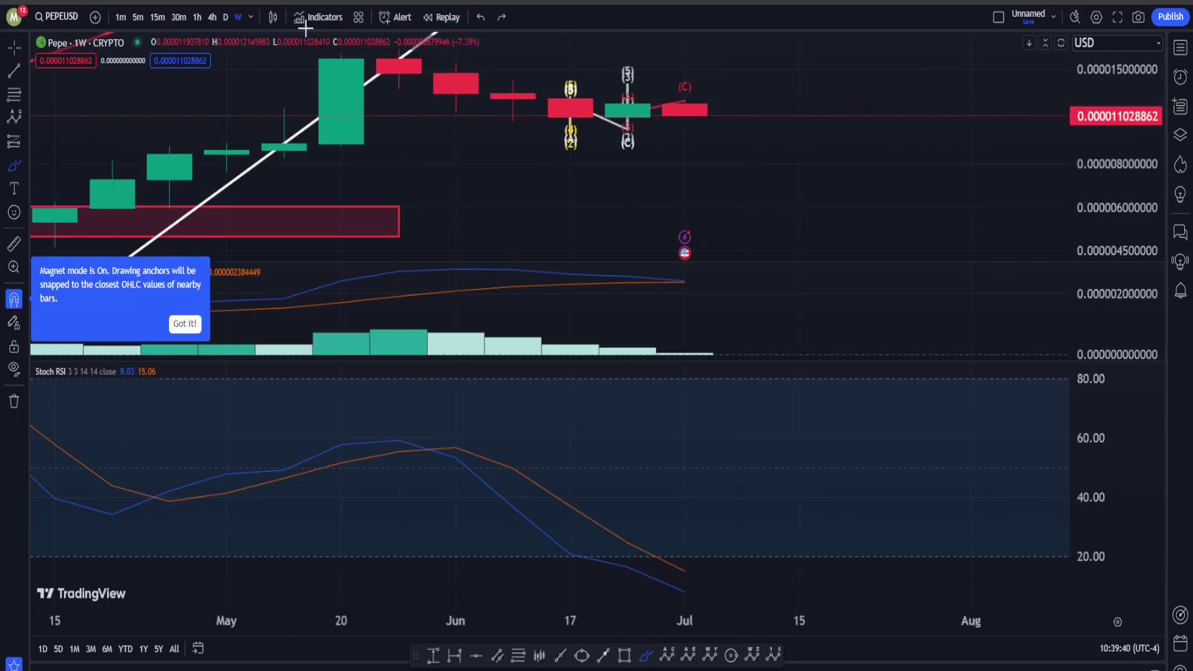
Switch to the daily timeframe, examine the latest MACD and Stoch RSI readings, and maximize the price pane
left_click(225, 17)
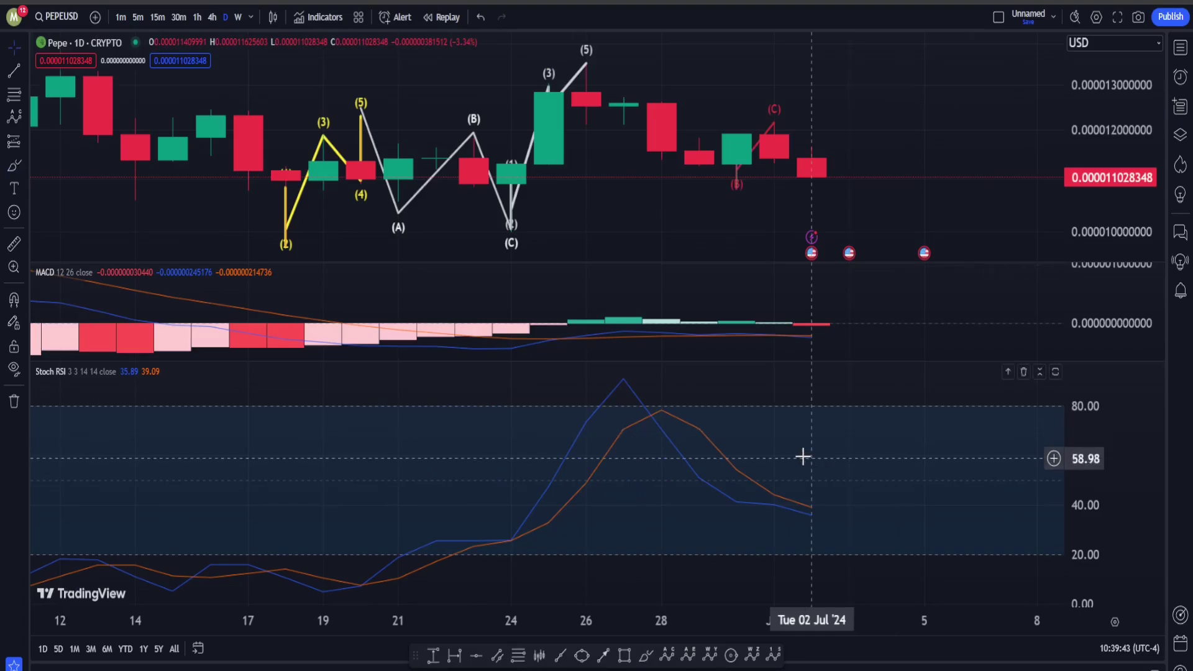
left_click_drag(802, 457, 650, 453)
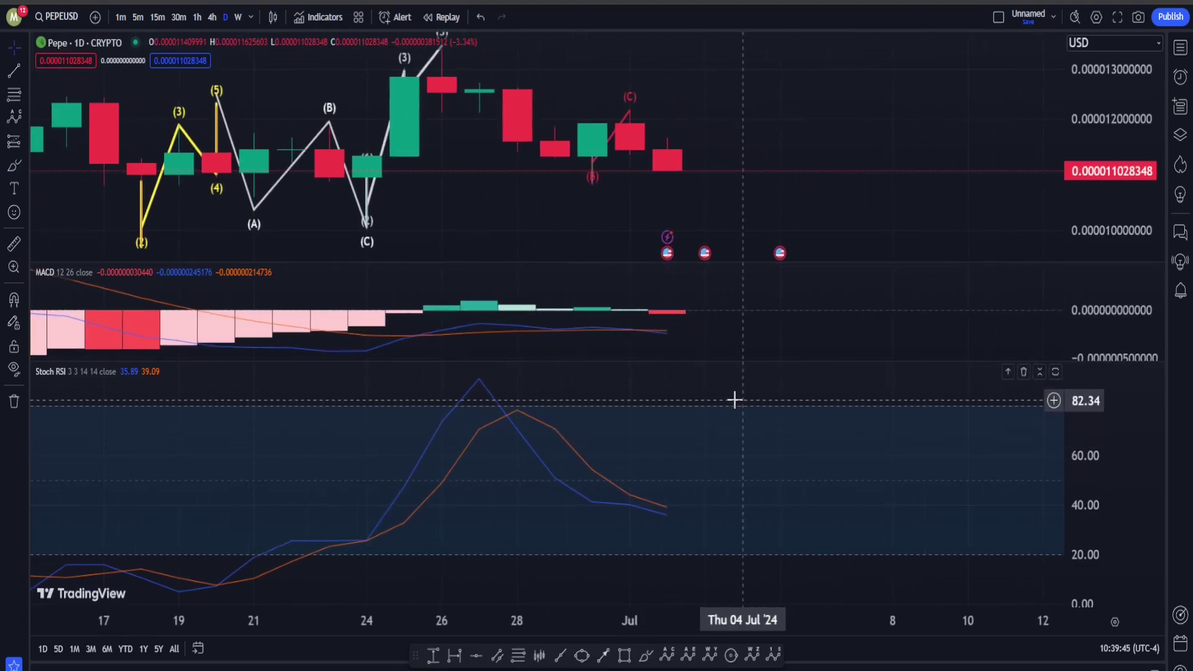
left_click_drag(692, 315, 607, 314)
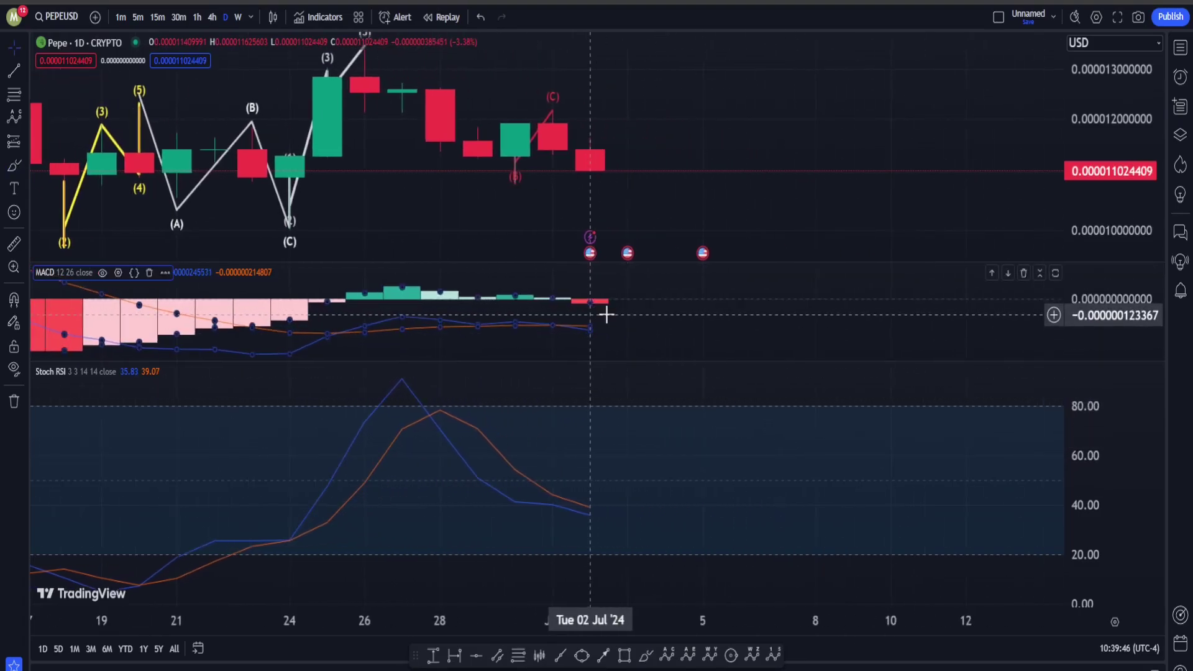
double_click(639, 341)
double_click(638, 343)
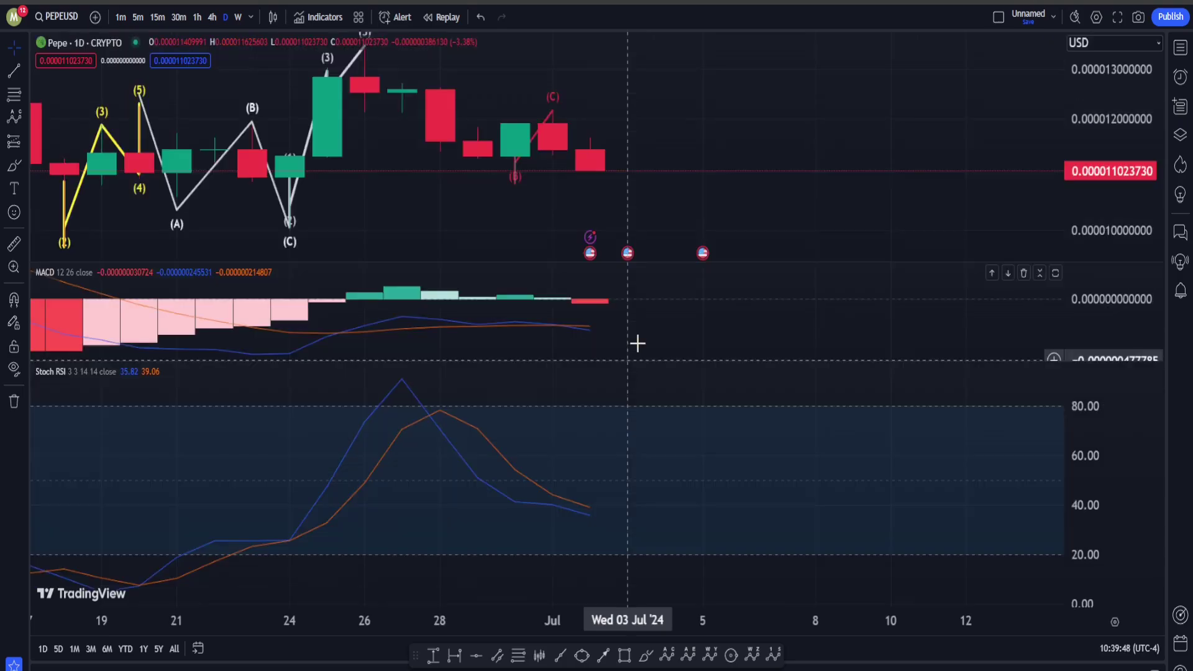
double_click(641, 459)
double_click(685, 256)
scroll(682, 256, "down", 2)
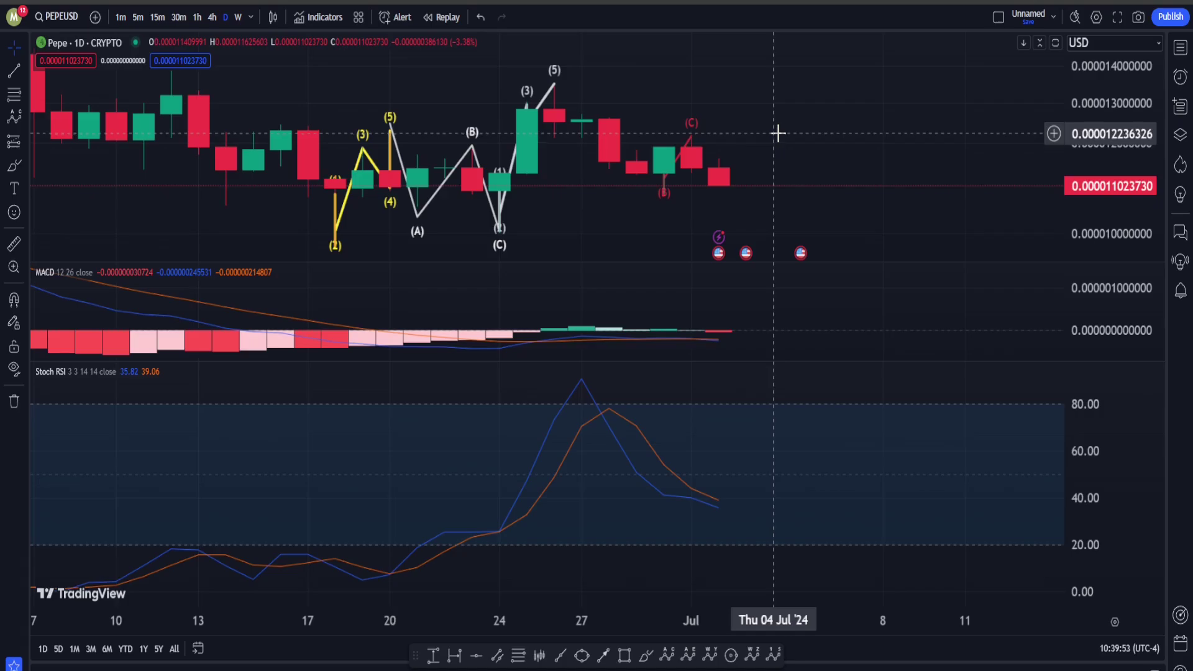
double_click(746, 158)
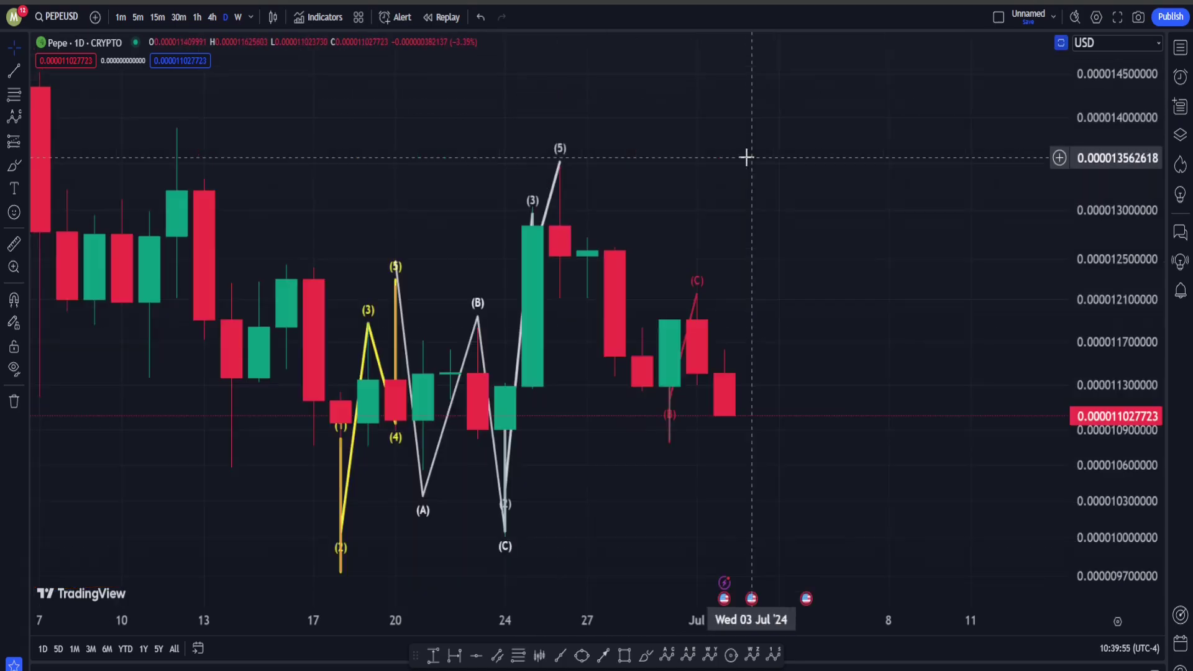
Brush a white stroke beside the yellow (2) low on the daily chart, and undo it
left_click(646, 656)
mouse_move(366, 492)
left_mouse_down()
mouse_move(325, 567)
mouse_move(360, 491)
left_mouse_up()
key("ctrl+z")
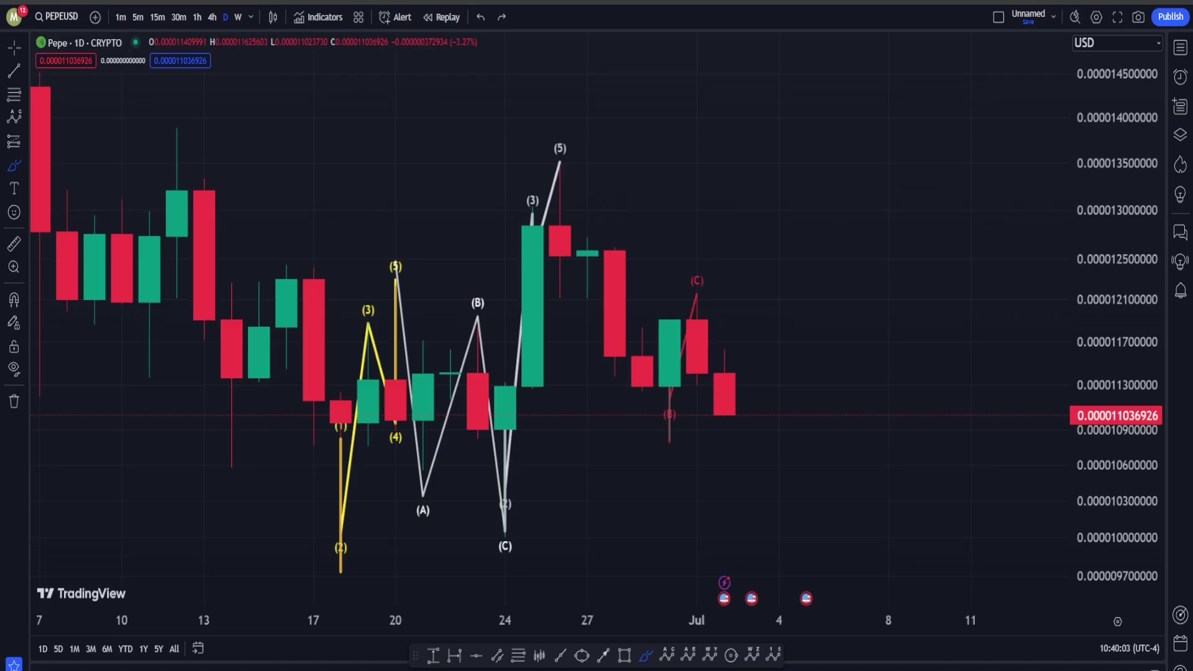
Switch to the 4-hour timeframe, brush a white stroke above the decline after the white (5) peak, and delete it
scroll(584, 322, "down", 5)
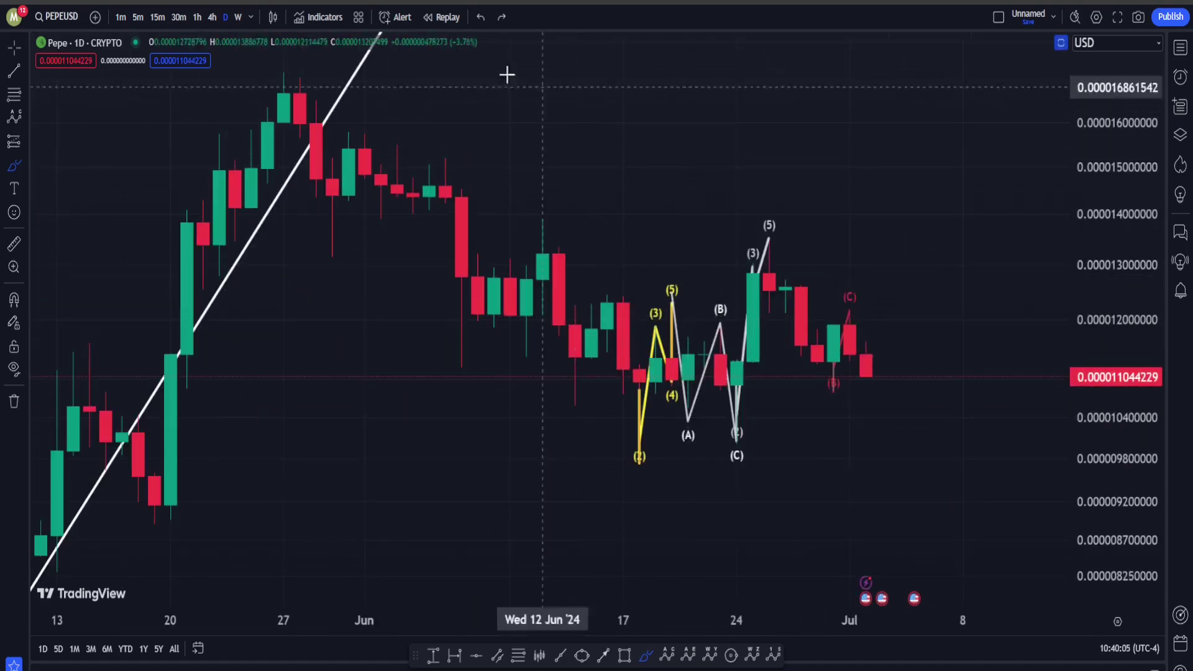
left_click(215, 21)
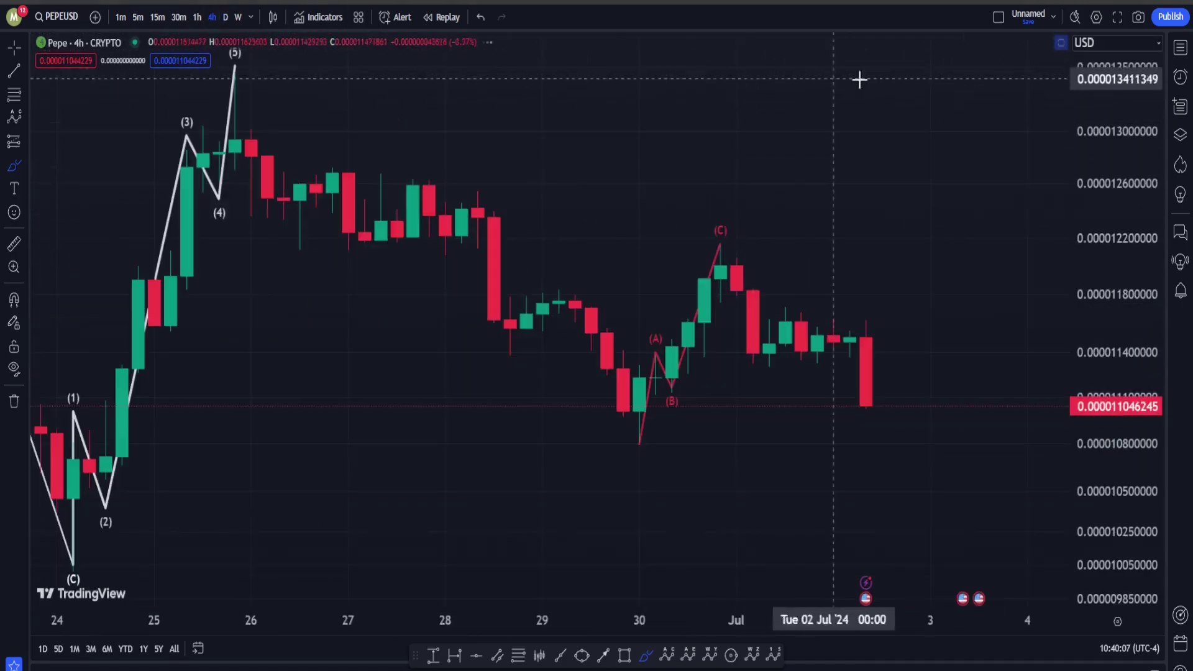
scroll(590, 214, "down", 5)
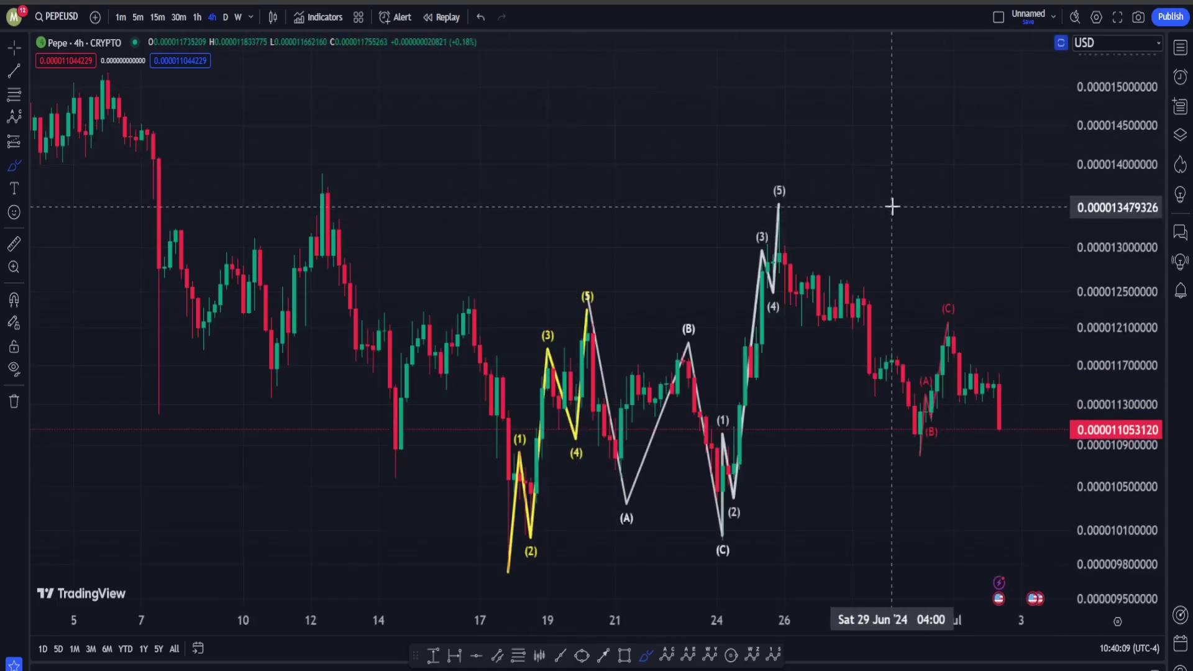
left_click_drag(890, 210, 722, 268)
key("Delete")
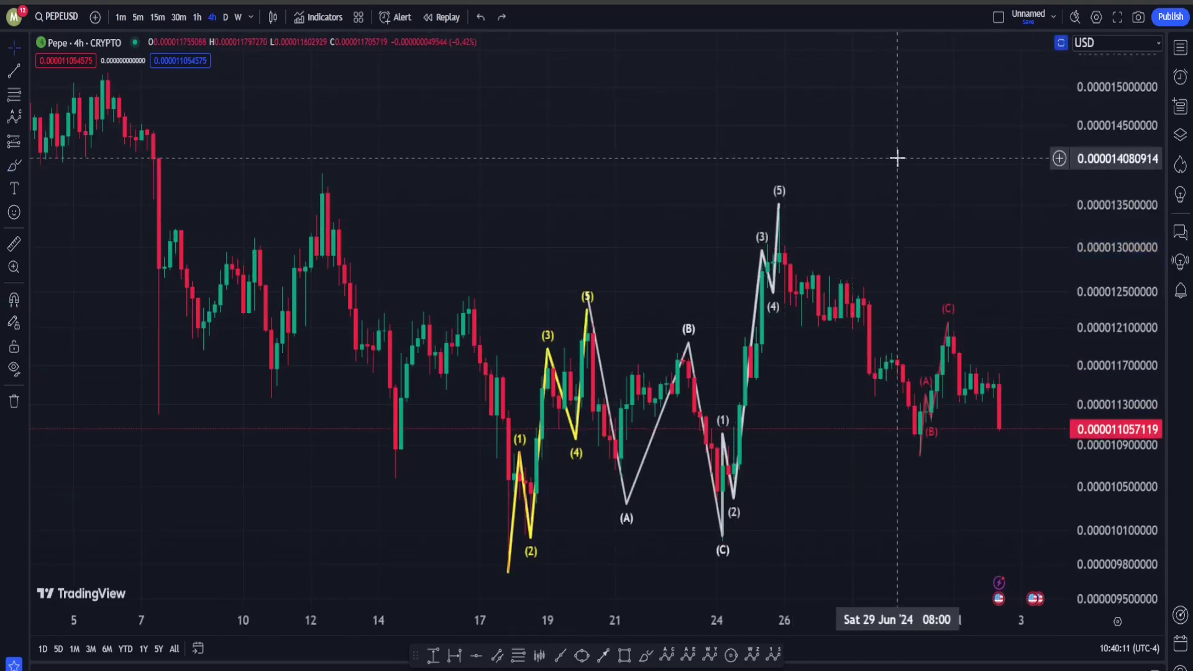
Draw a white impulse from about 0.00000971 to (1) 0.00001288, (2) 0.00000988, (3) 0.00001387, (4) 0.00001048 and (5) 0.0000159
left_click_drag(825, 159, 676, 205)
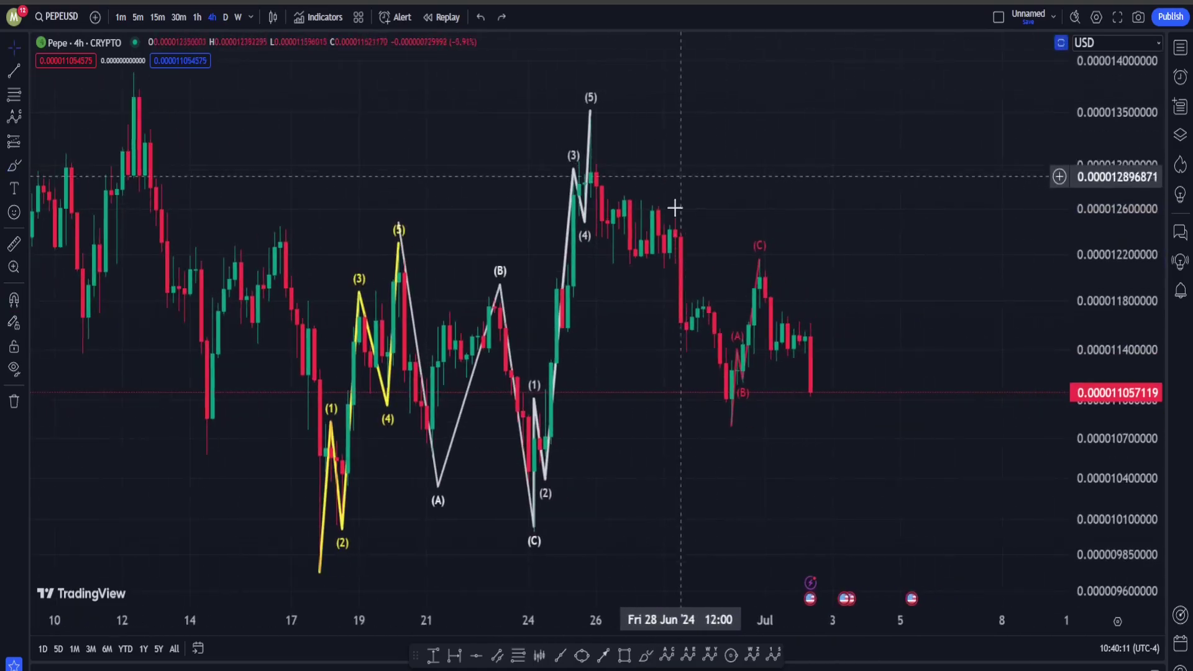
left_click(399, 178)
left_click(538, 549)
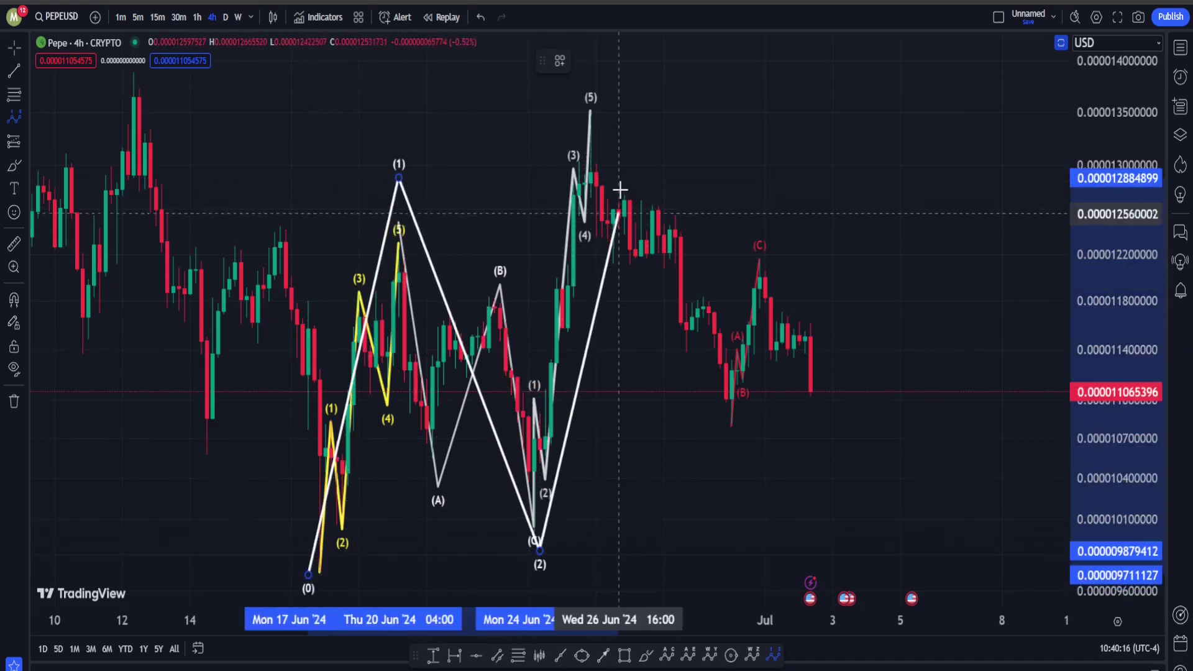
left_click(590, 75)
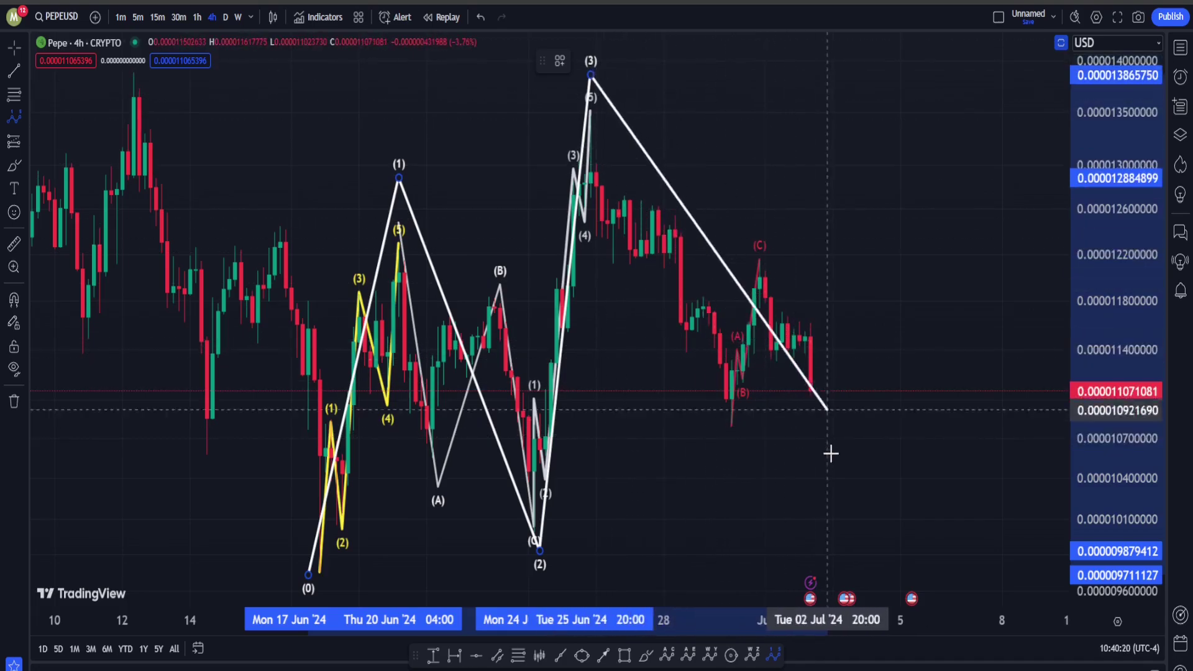
left_click(816, 468)
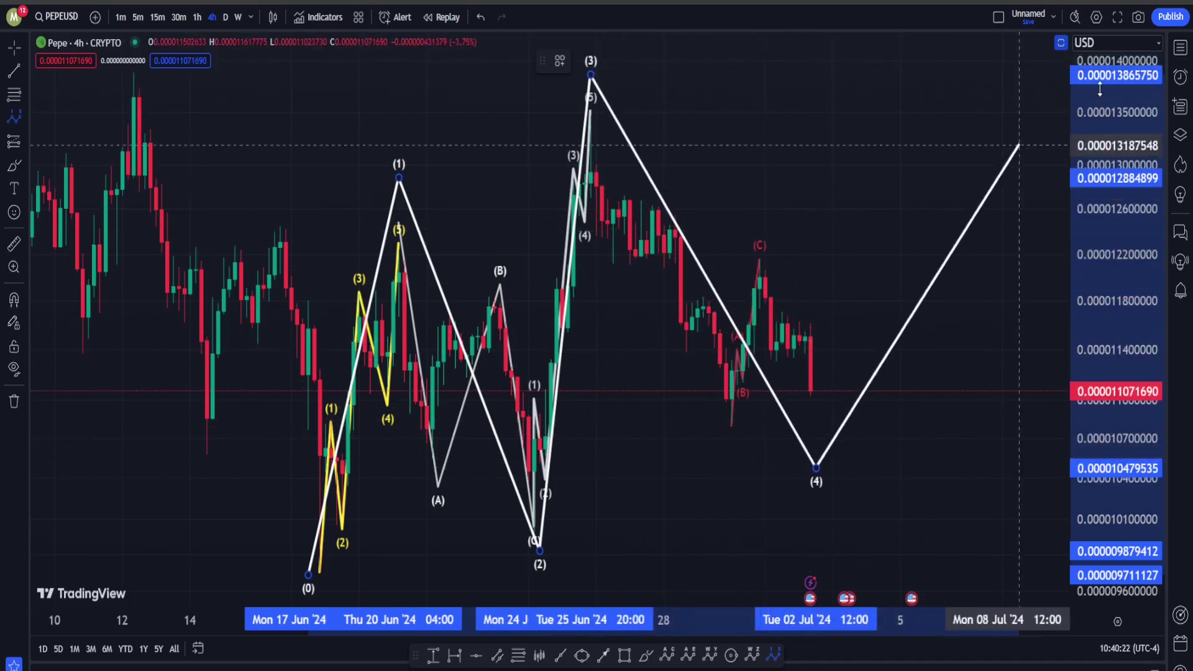
left_click_drag(1113, 92, 1119, 324)
left_click_drag(1121, 177, 1121, 213)
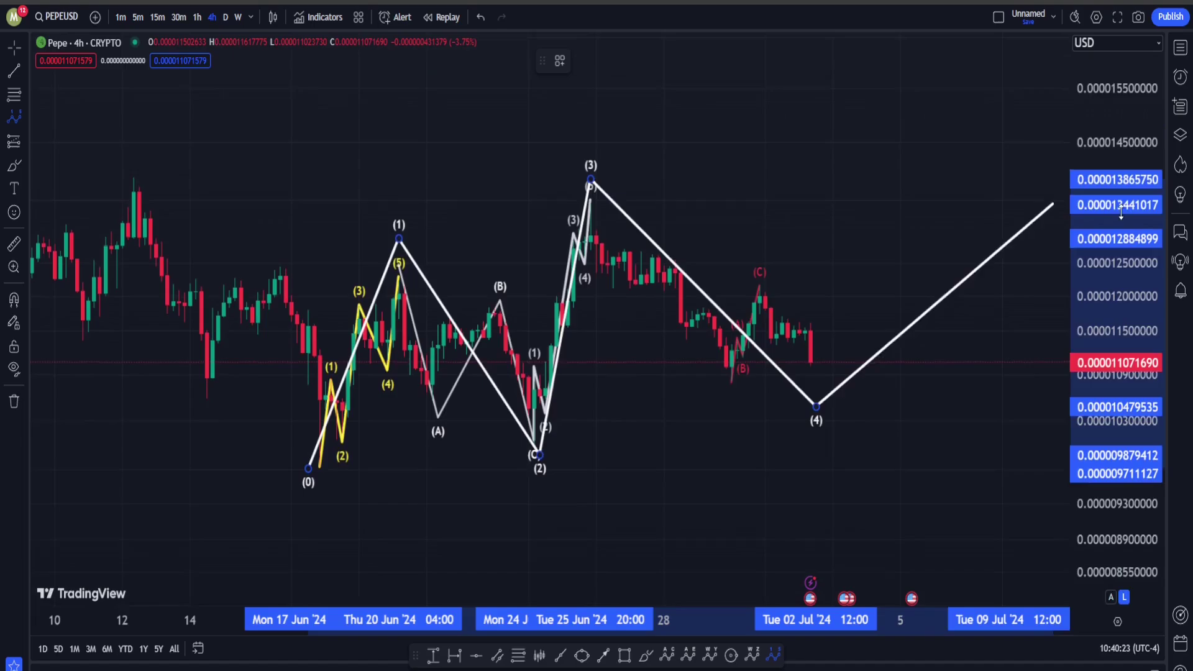
left_click(935, 70)
left_click_drag(804, 159, 746, 199)
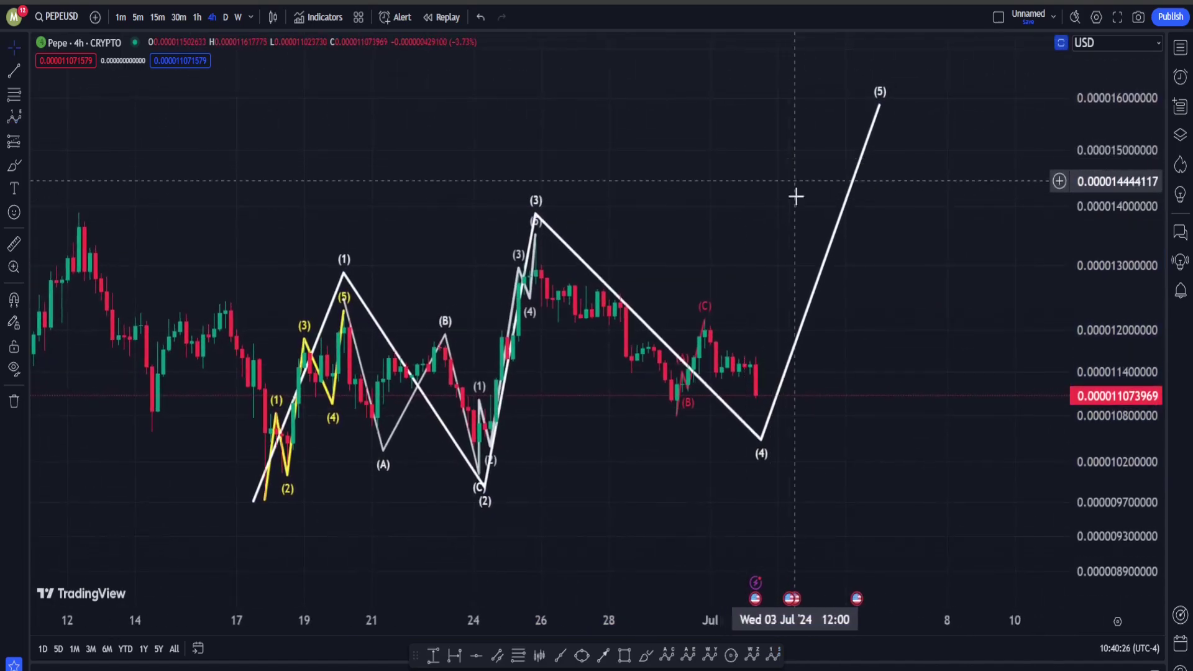
Brush white loops around waves (1)-(2) and (3)-(4) of the large impulse, and undo all the strokes
left_click(645, 656)
mouse_move(790, 349)
left_mouse_down()
mouse_move(714, 438)
mouse_move(547, 211)
left_mouse_up()
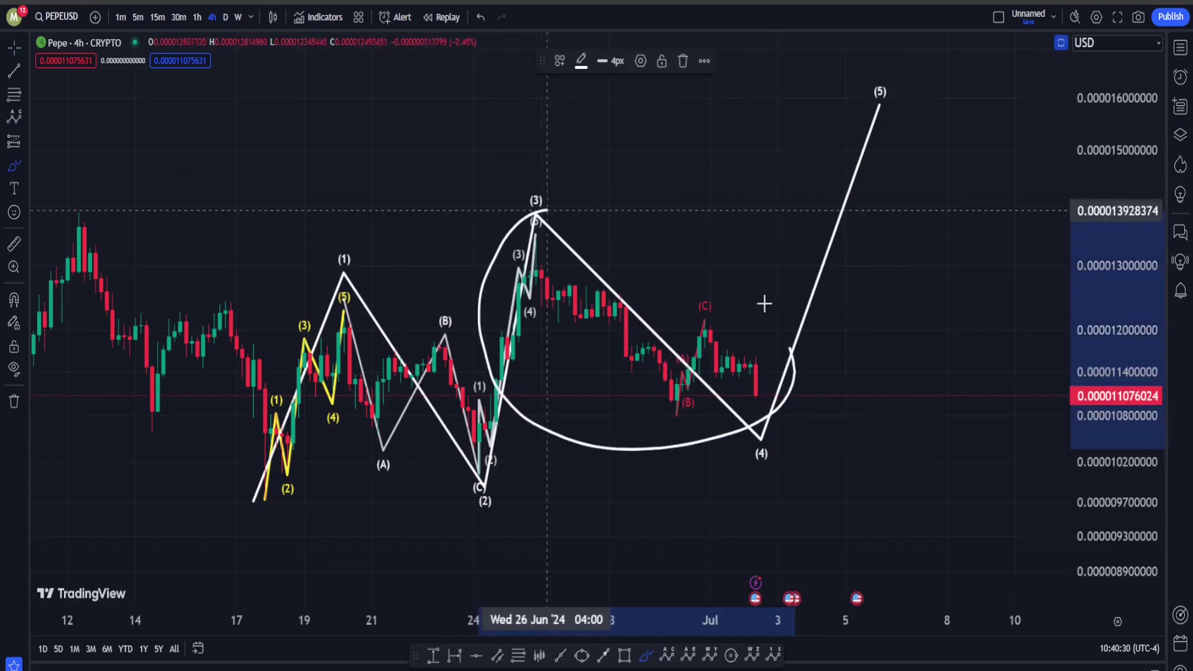
left_click_drag(764, 304, 755, 491)
mouse_move(513, 435)
left_mouse_down()
mouse_move(399, 248)
mouse_move(383, 514)
left_mouse_up()
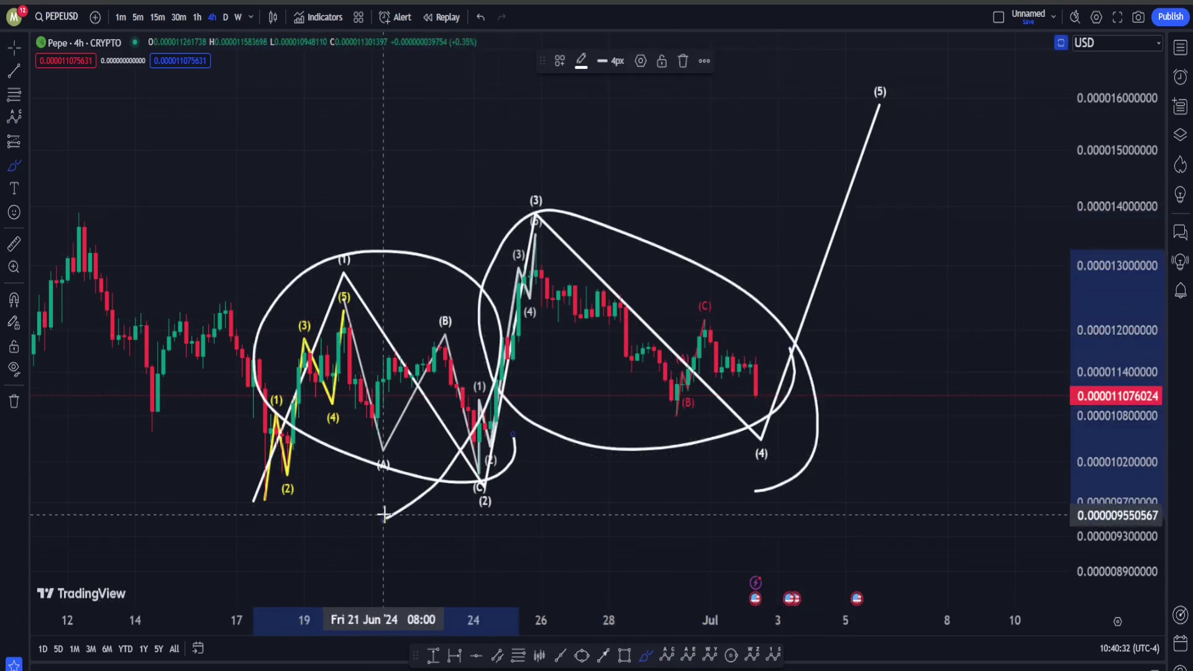
key("ctrl+z")
key("ctrl+z")
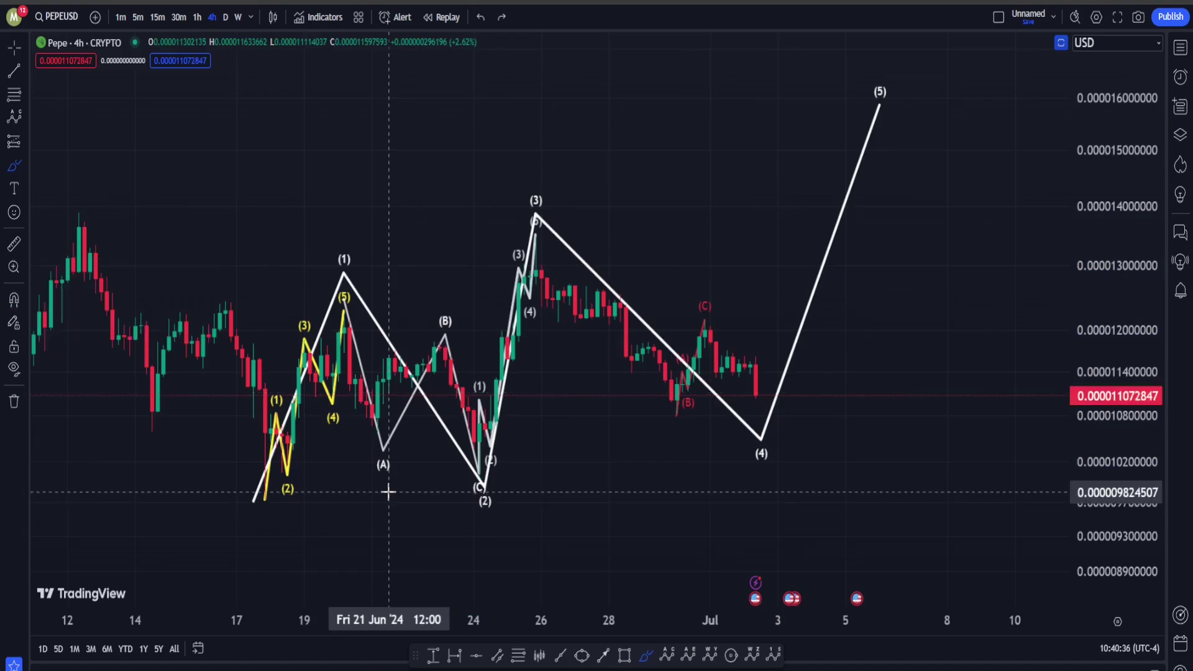
key("Escape")
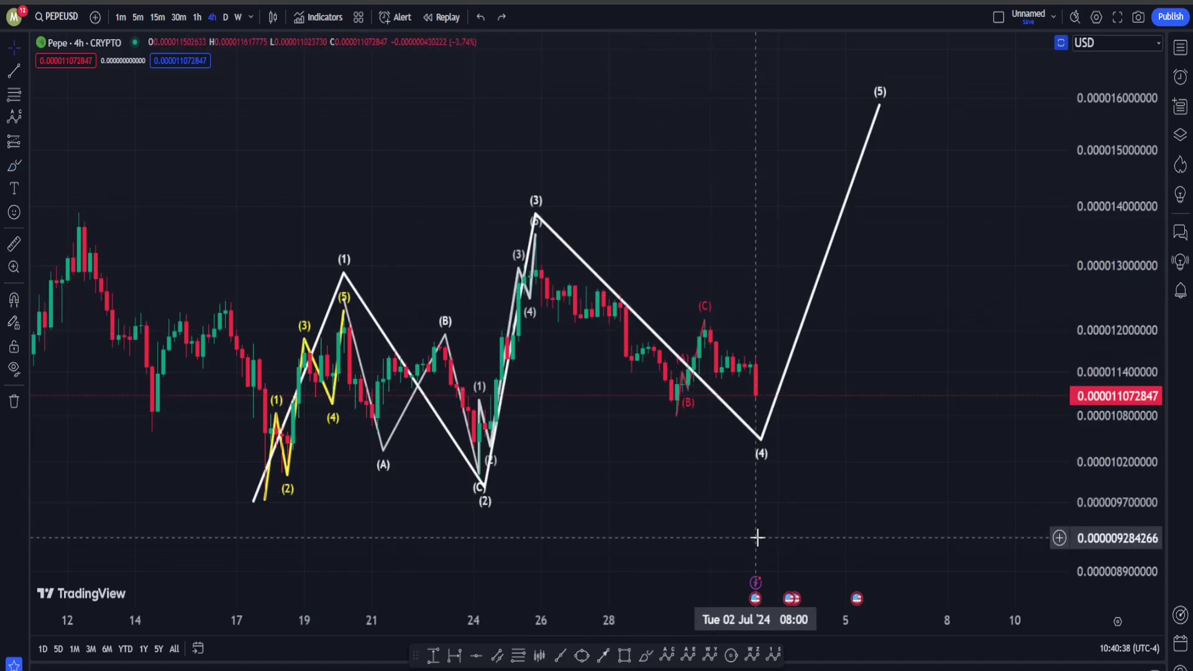
Brush a white loop around the projected wave (4) low and the latest candles
left_click(646, 655)
left_click_drag(731, 348, 778, 444)
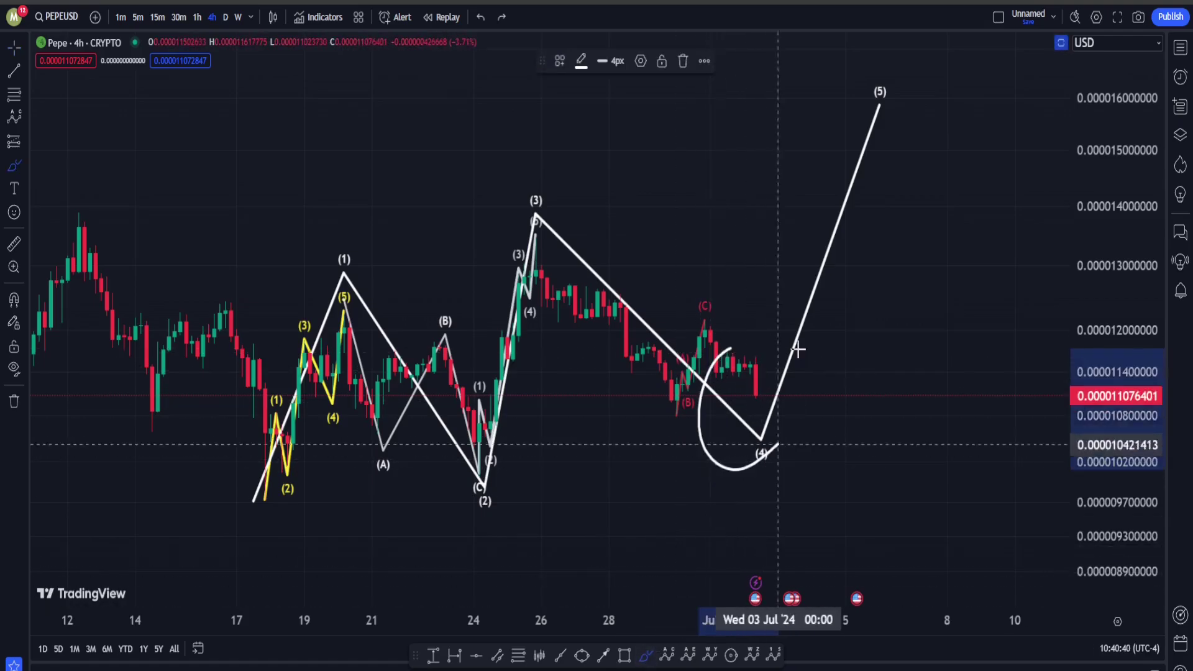
left_click_drag(798, 350, 735, 380)
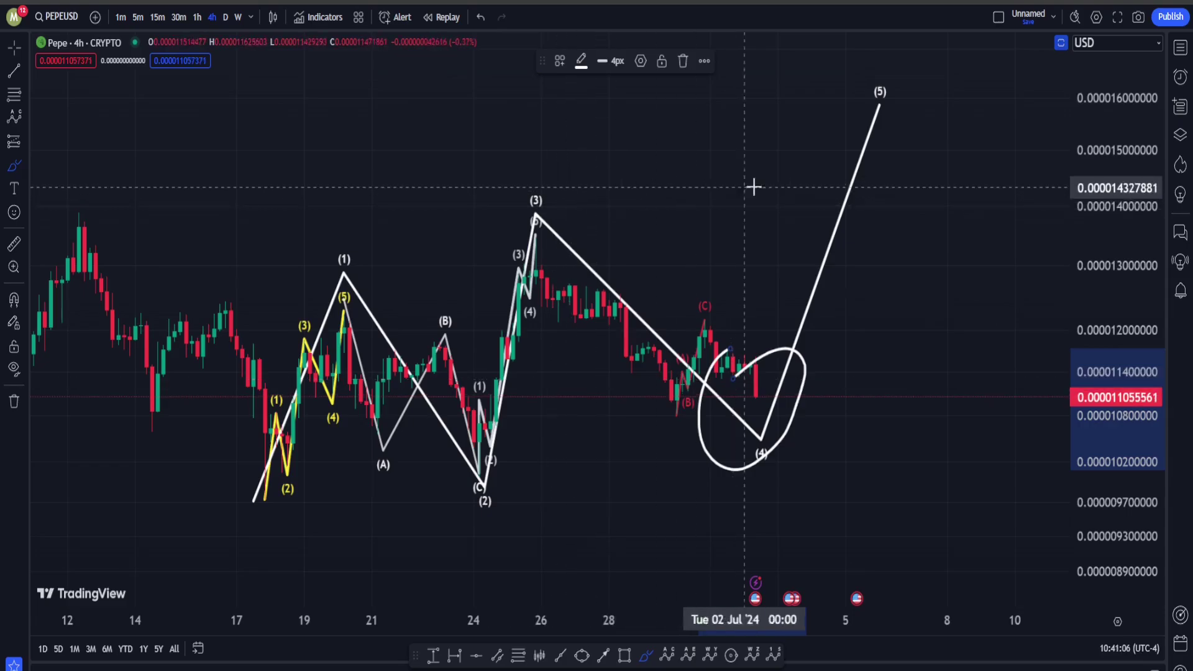
Delete the white loop around wave (4) and the large white five-wave impulse
key("Escape")
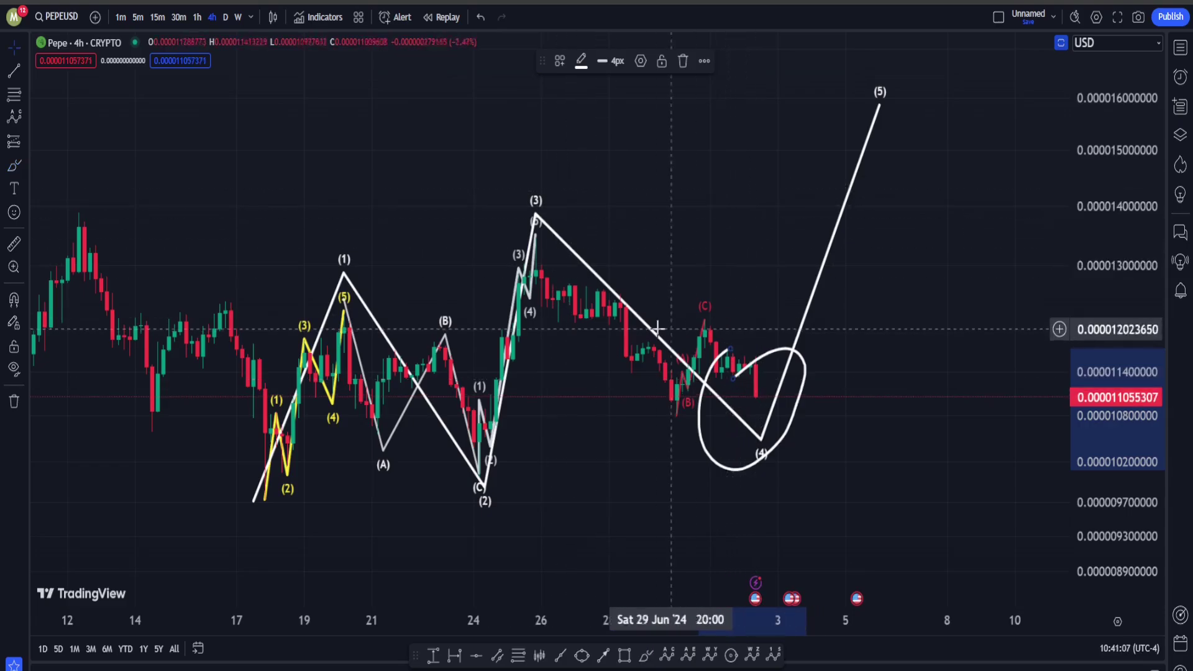
key("Delete")
left_click(535, 202)
key("Delete")
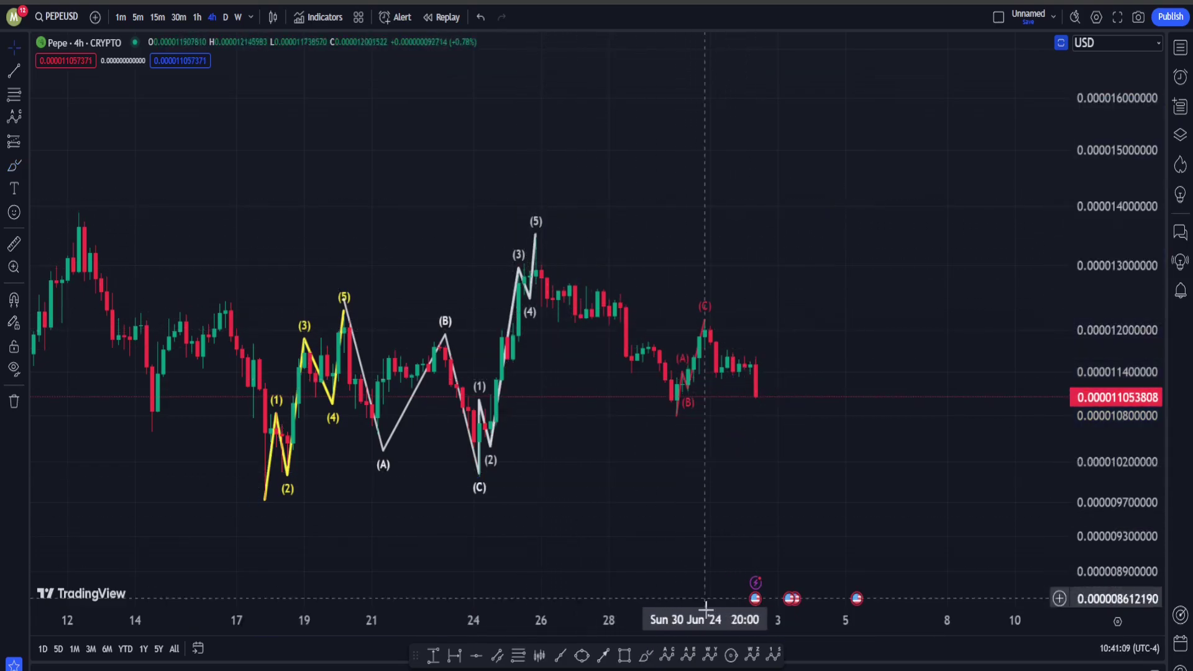
Draw a red ABC correction from about 0.00000964 to (A) 0.00001339, (B) 0.00000994 and (C) 0.00001358 over the smaller yellow and white waves
left_click(667, 654)
left_click(271, 507)
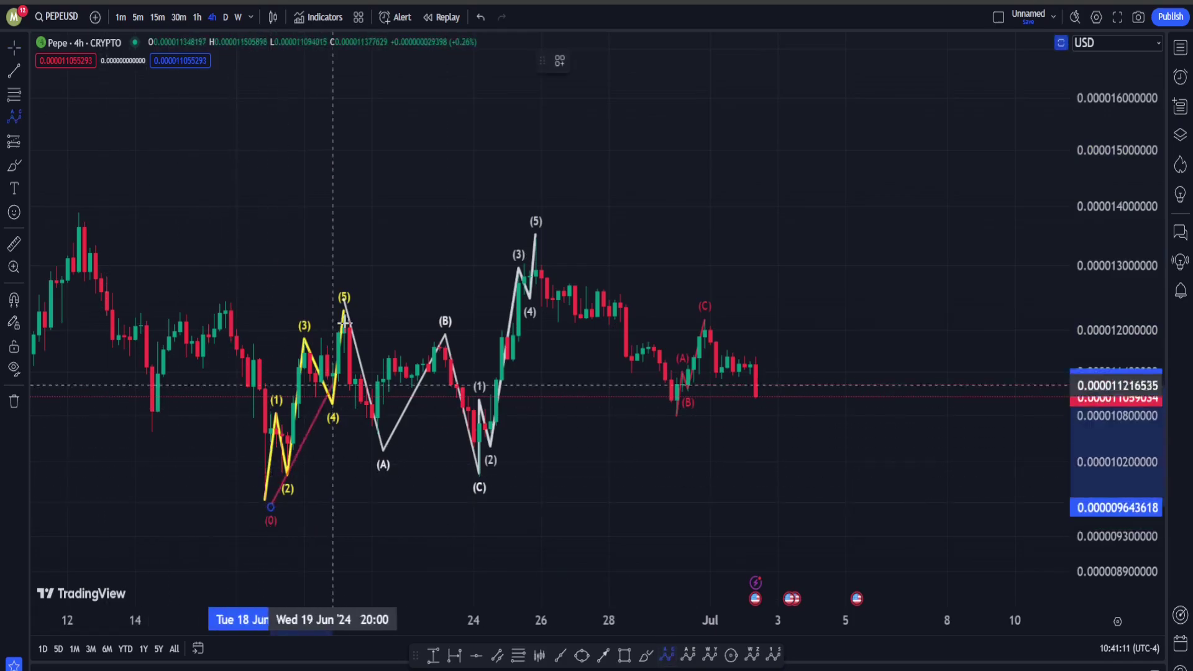
left_click(338, 242)
left_click(502, 482)
left_click(541, 231)
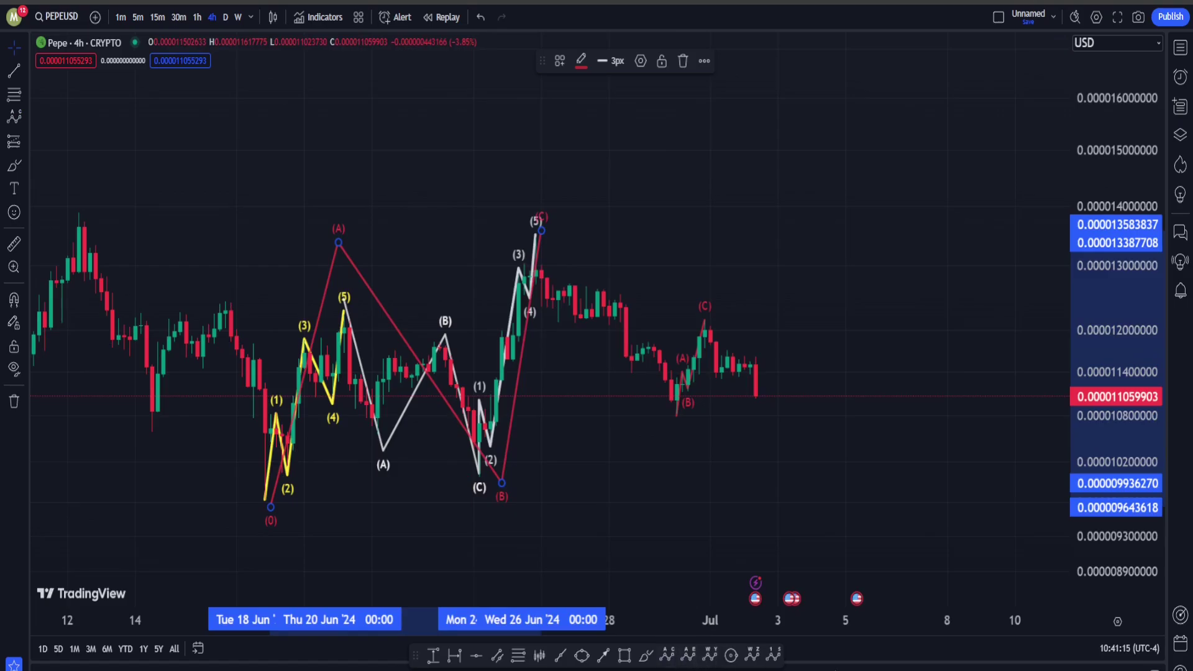
Draw a white downward impulse from about 0.00001352 to (1) 0.00001057, (2) 0.00001247, (3) 0.00000873, (4) 0.00000977 and (5) 0.0000082, and delete it
left_click(774, 654)
left_click(536, 235)
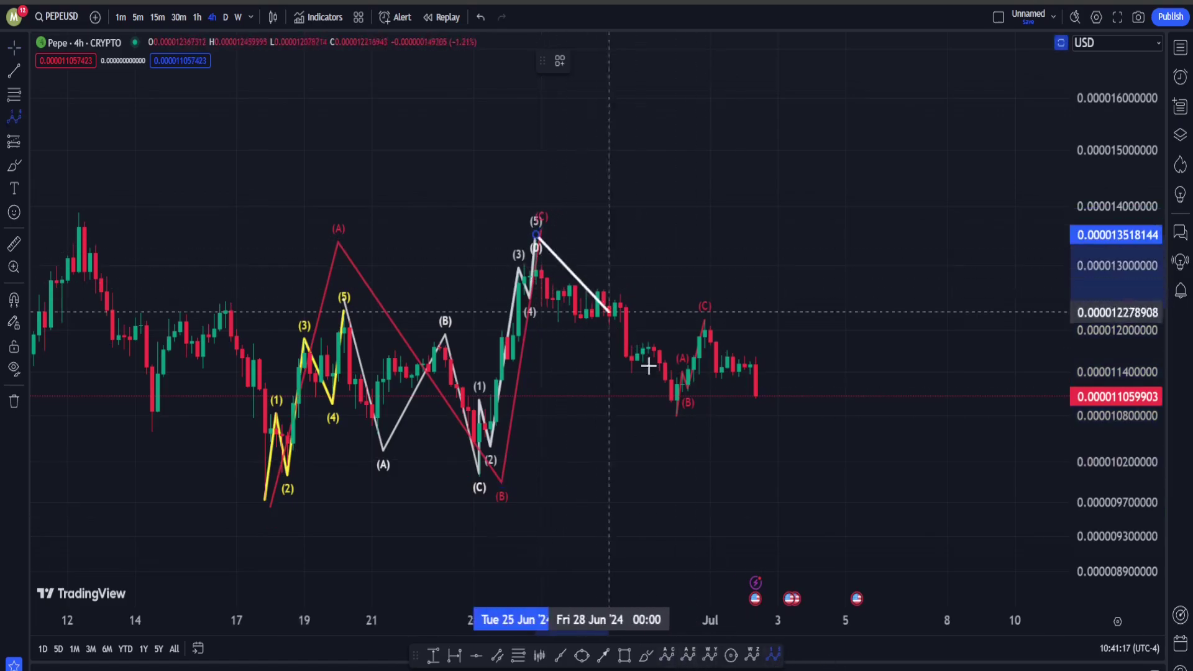
left_click(676, 433)
left_click(700, 300)
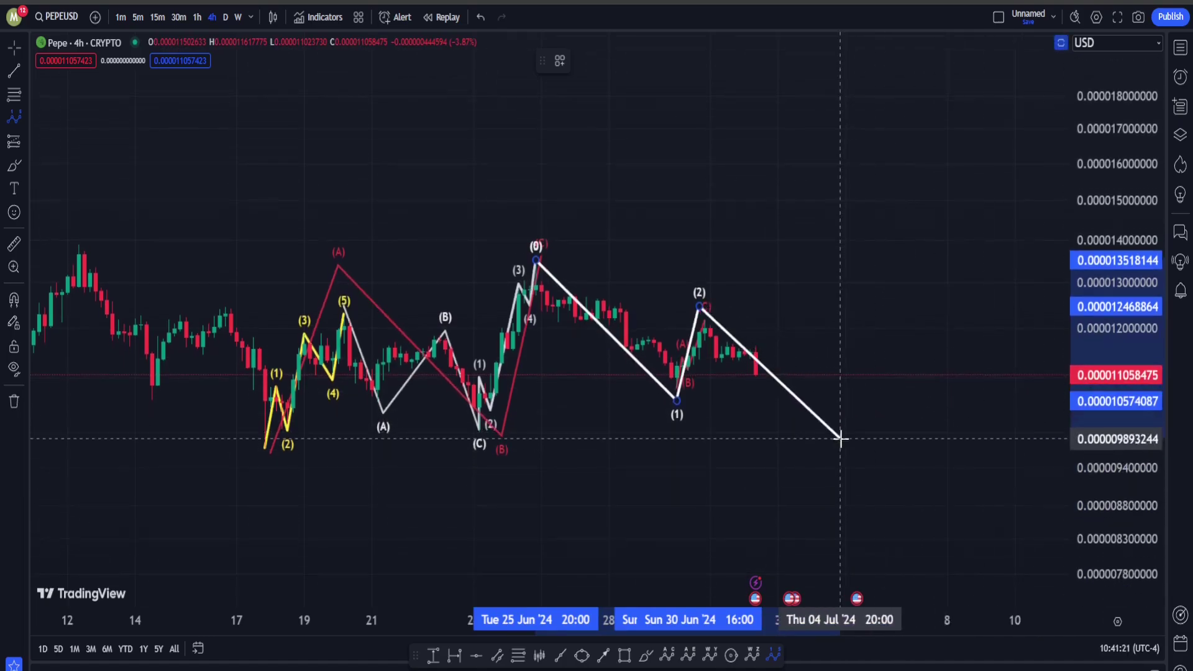
left_click(840, 510)
left_click(914, 446)
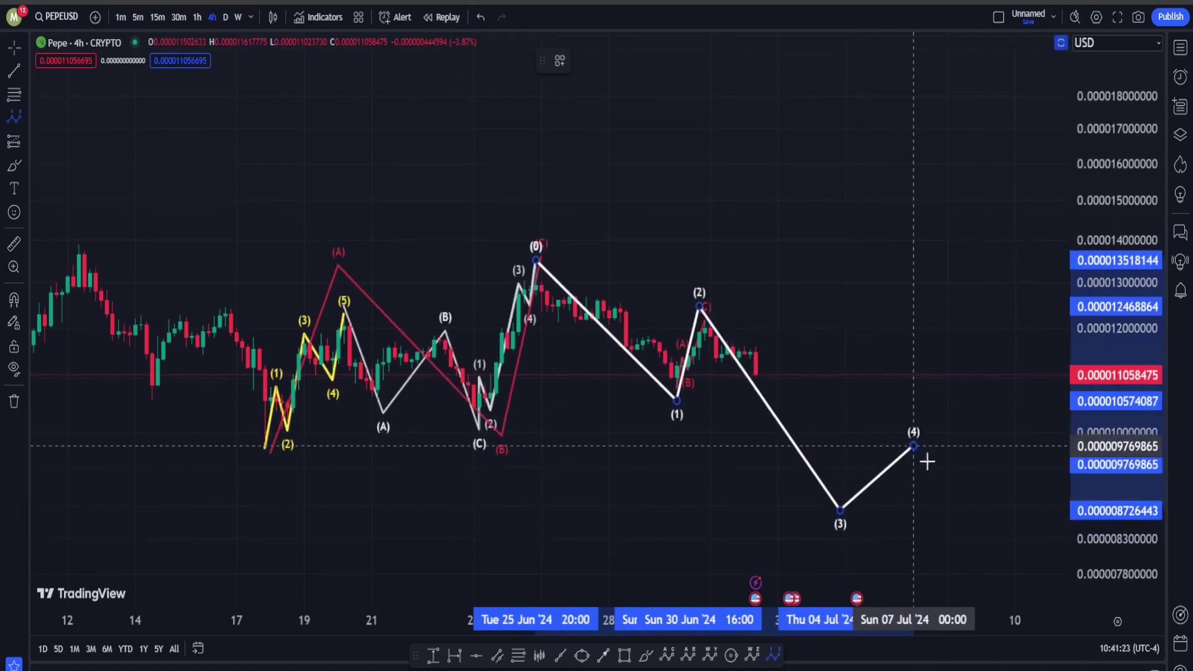
left_click(987, 546)
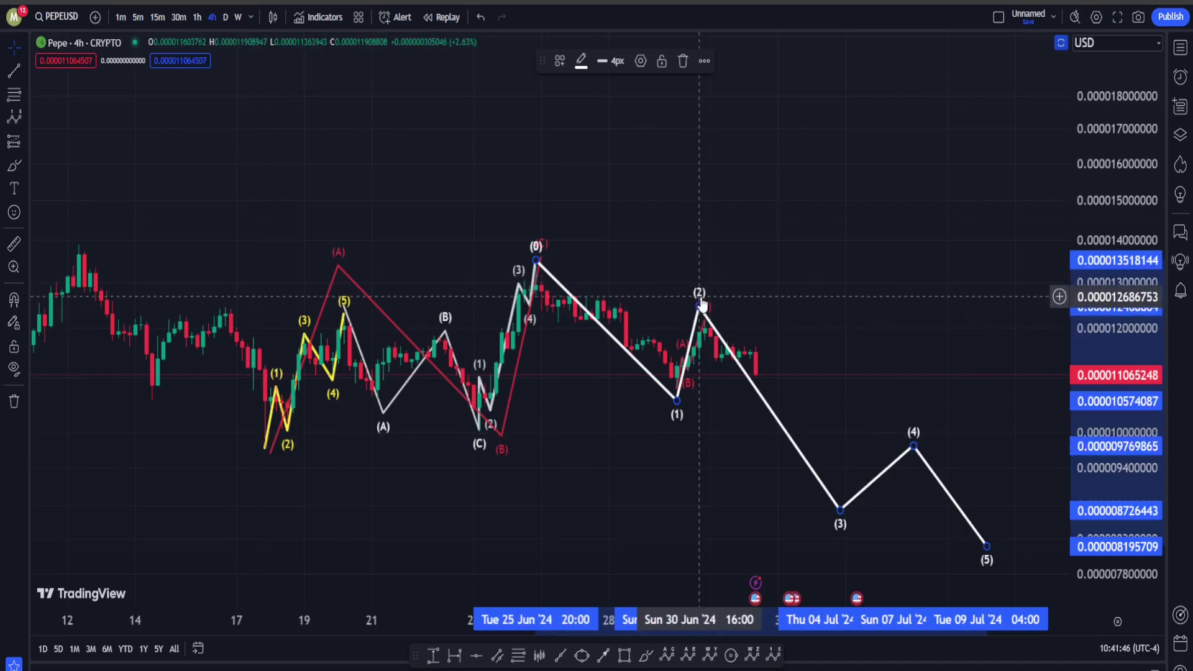
key("Delete")
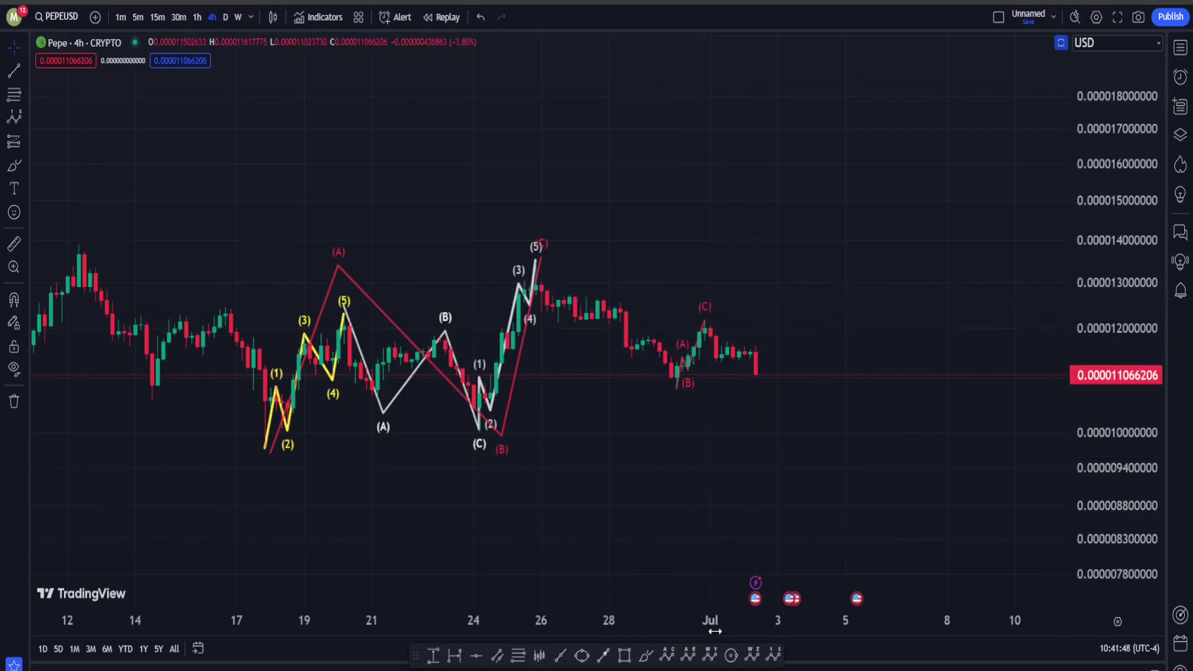
Brush a white projection from the latest candle up to about 0.0000172, down to 0.0000128, up to 0.0000145 and down to 0.000011
left_click(647, 658)
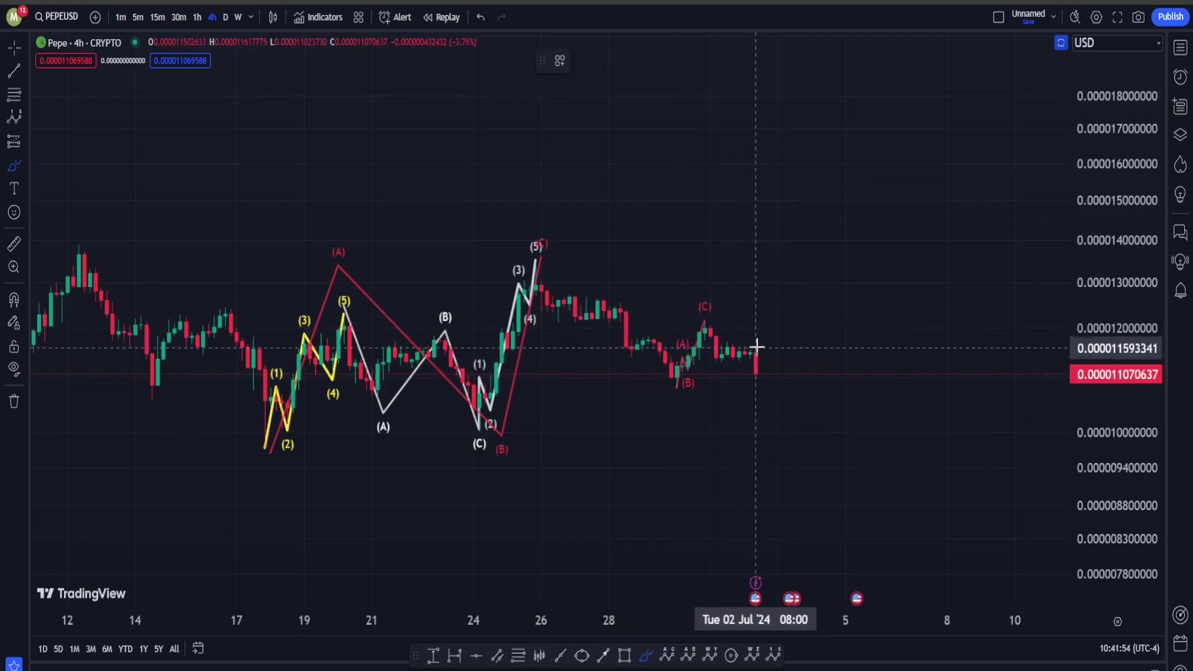
mouse_move(755, 374)
left_mouse_down()
mouse_move(857, 189)
mouse_move(868, 114)
mouse_move(948, 251)
mouse_move(1065, 382)
left_mouse_up()
right_click(960, 355)
scroll(868, 322, "down", 4)
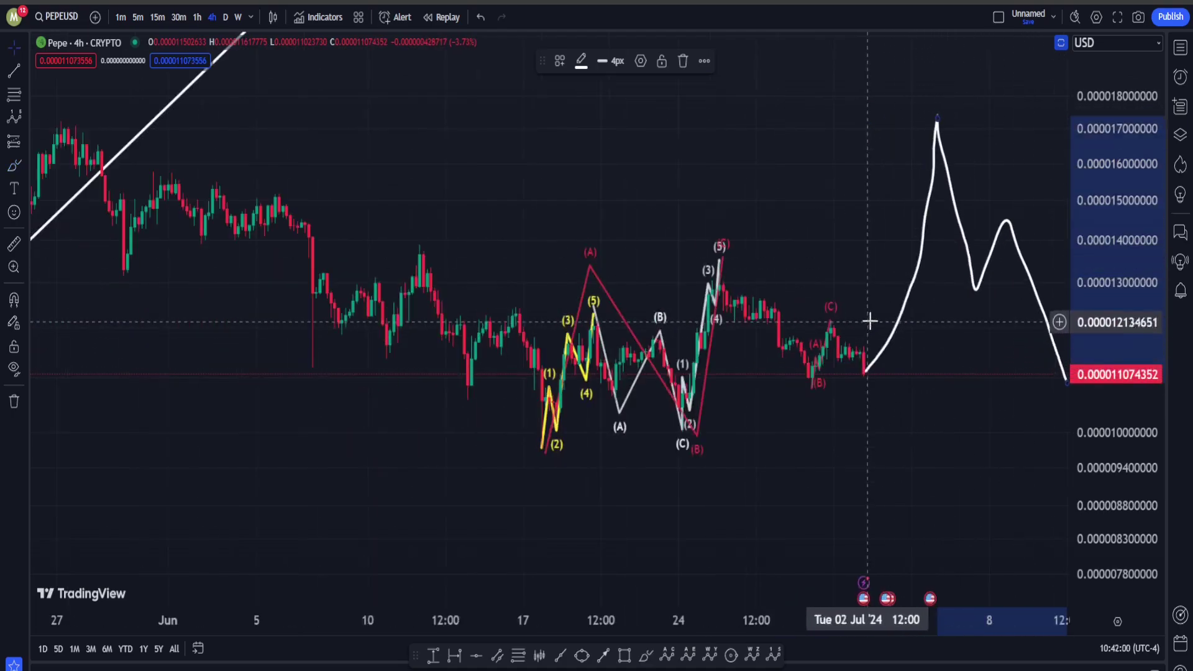
right_click(911, 316)
left_click_drag(812, 203, 641, 224)
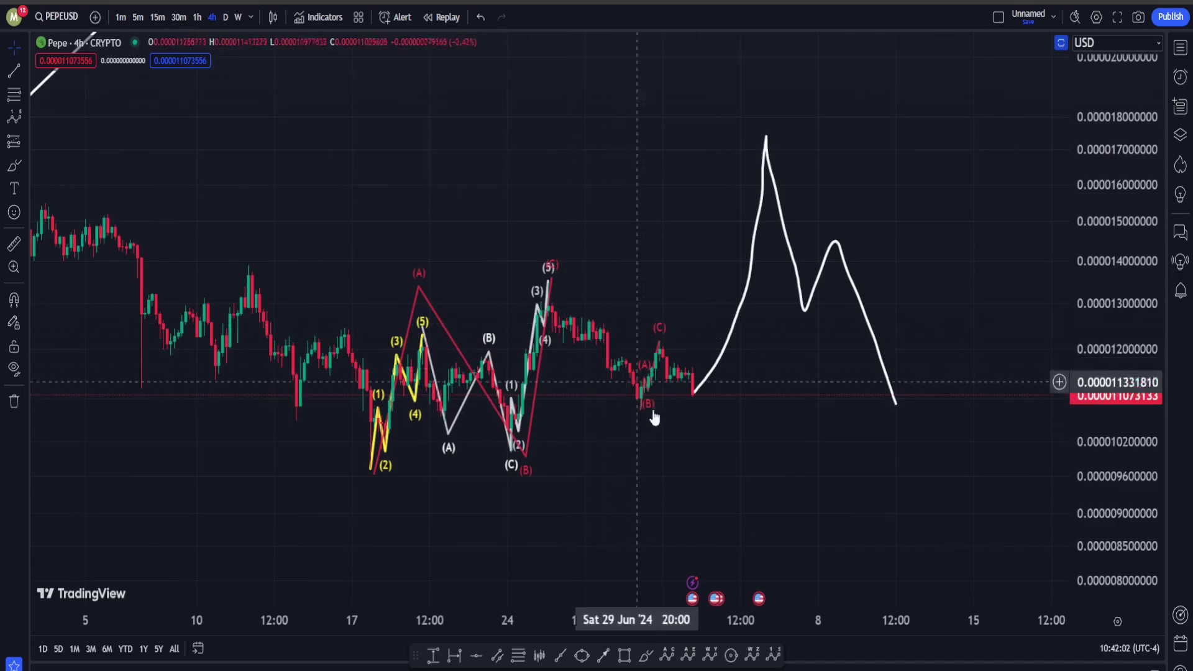
Brush a white line falling from the latest candles to about 0.000008, and a white loop around the yellow impulse's starting low
left_click(647, 655)
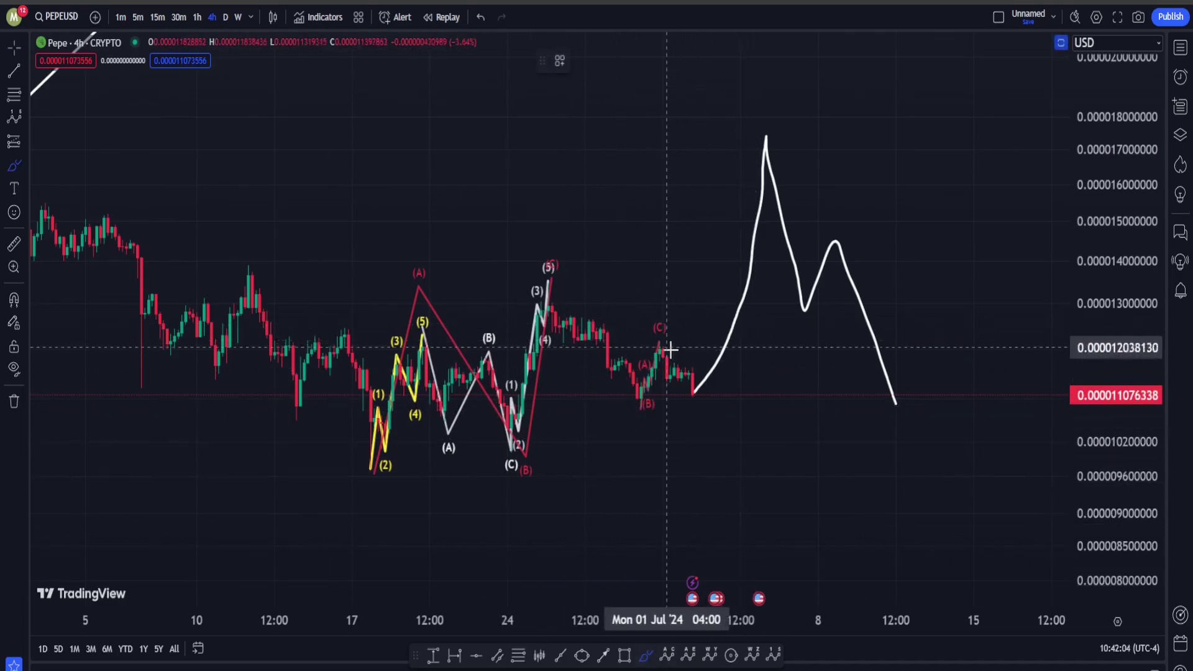
mouse_move(683, 368)
left_mouse_down()
mouse_move(752, 442)
mouse_move(921, 576)
left_mouse_up()
mouse_move(374, 422)
left_mouse_down()
mouse_move(386, 479)
mouse_move(373, 426)
left_mouse_up()
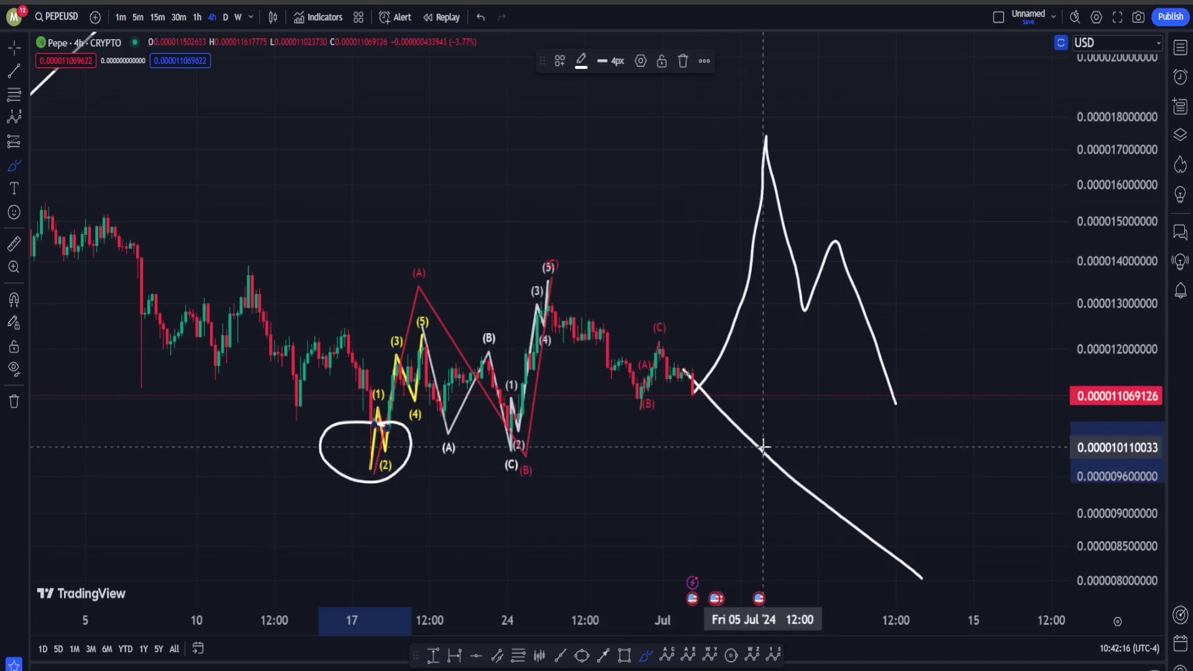
Undo the white loop, the falling line and the brushed upward projection
key("ctrl")
key("ctrl+z")
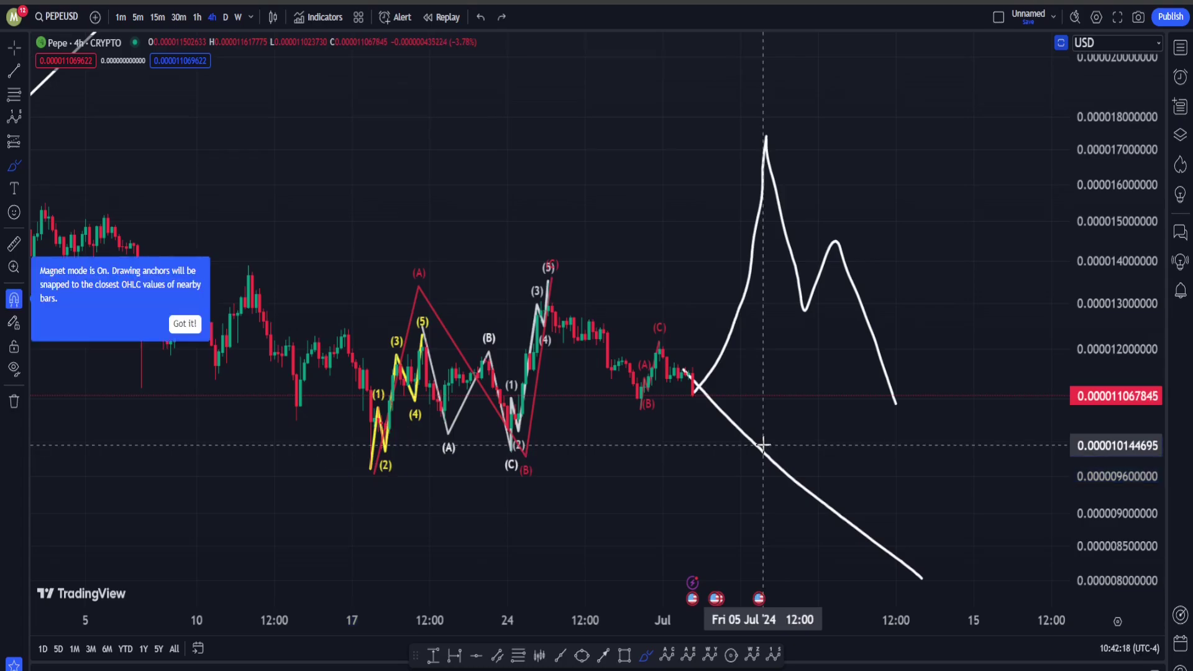
key("ctrl+z")
key("ctrl+z")
key("ctrl+z")
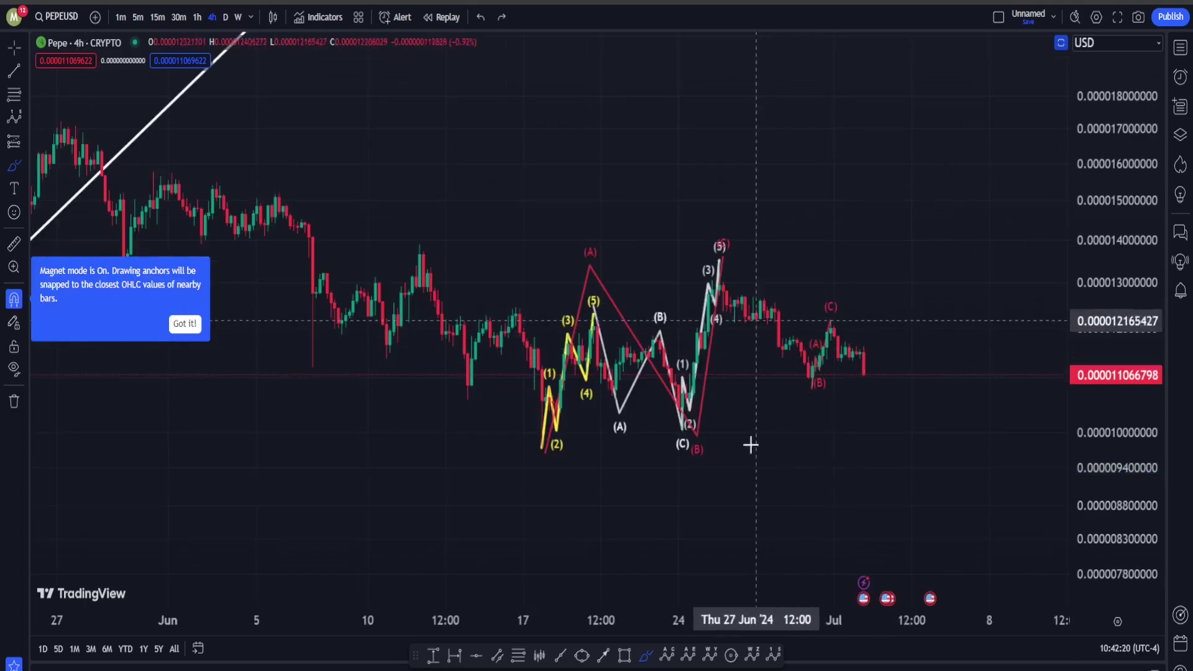